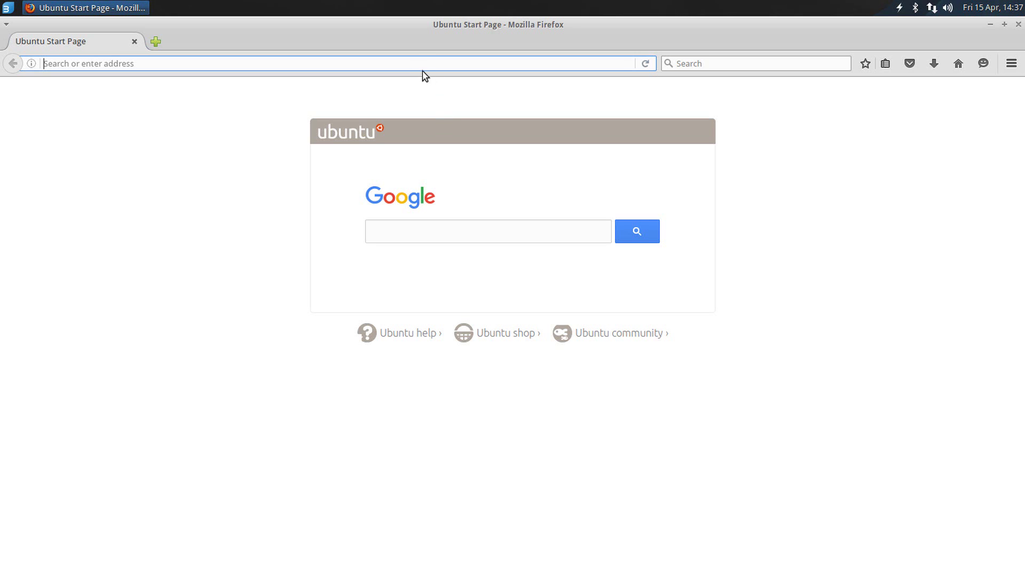
Step: Go to aprovpn.com from the Ubuntu start page in Firefox
{"action": "type", "text": "aprovpn.com"}
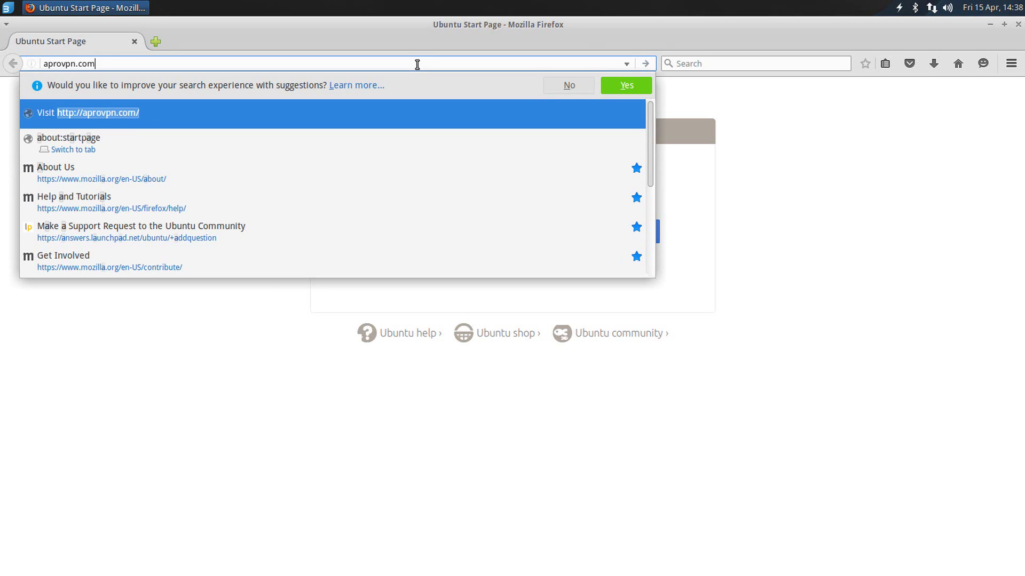
{"action": "key", "text": "Return"}
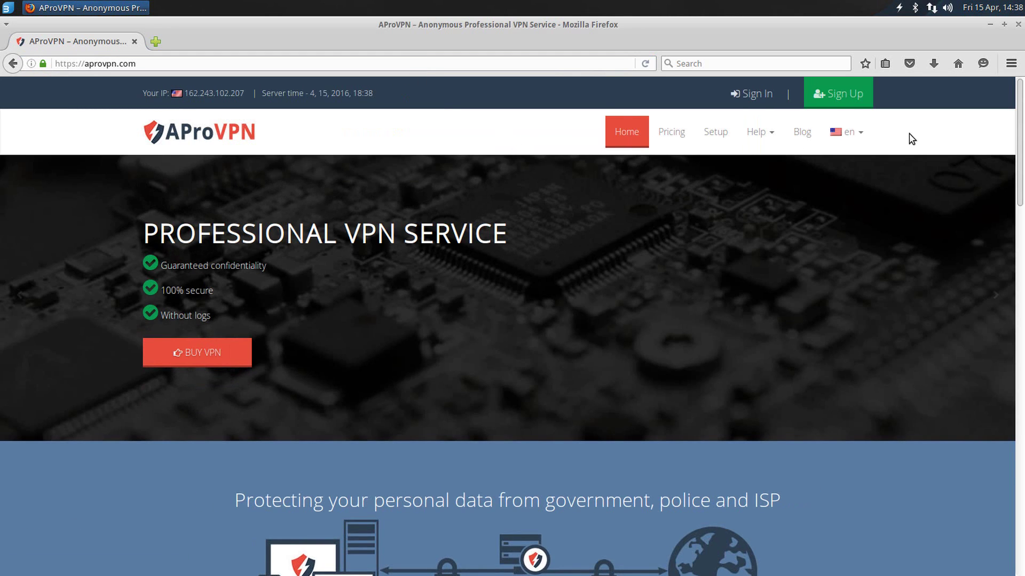
Step: Open the AProVPN Sign Up registration form
{"action": "left_click", "coordinate": [857, 97]}
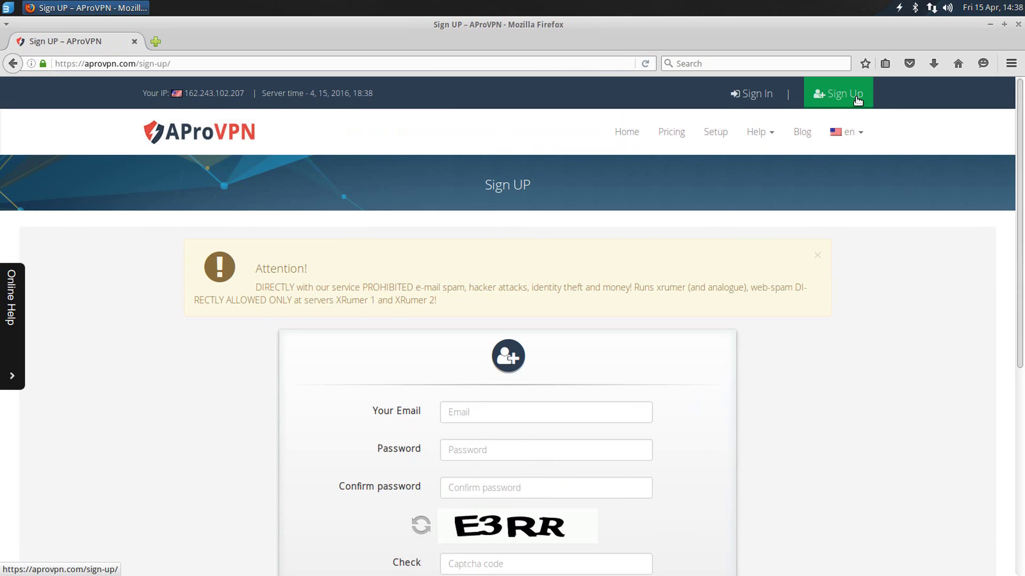
{"action": "left_click", "coordinate": [856, 98]}
{"action": "scroll", "coordinate": [653, 171], "scroll_direction": "down", "scroll_amount": 3}
Step: Fill in e-mail, matching passwords and captcha, submit, and let Firefox remember the login
{"action": "left_click", "coordinate": [562, 237]}
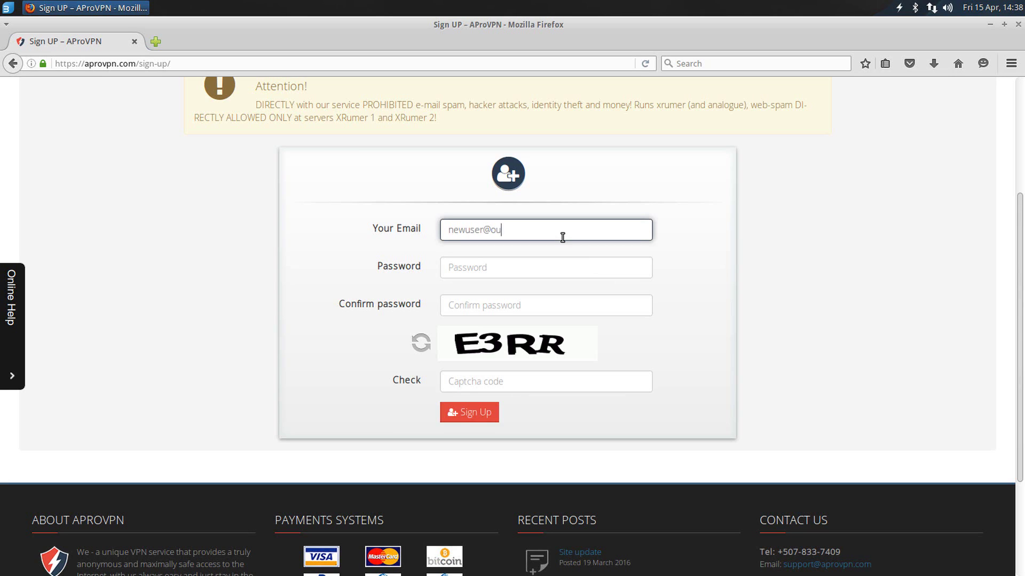
{"action": "key", "text": "Tab"}
{"action": "type", "text": "p"}
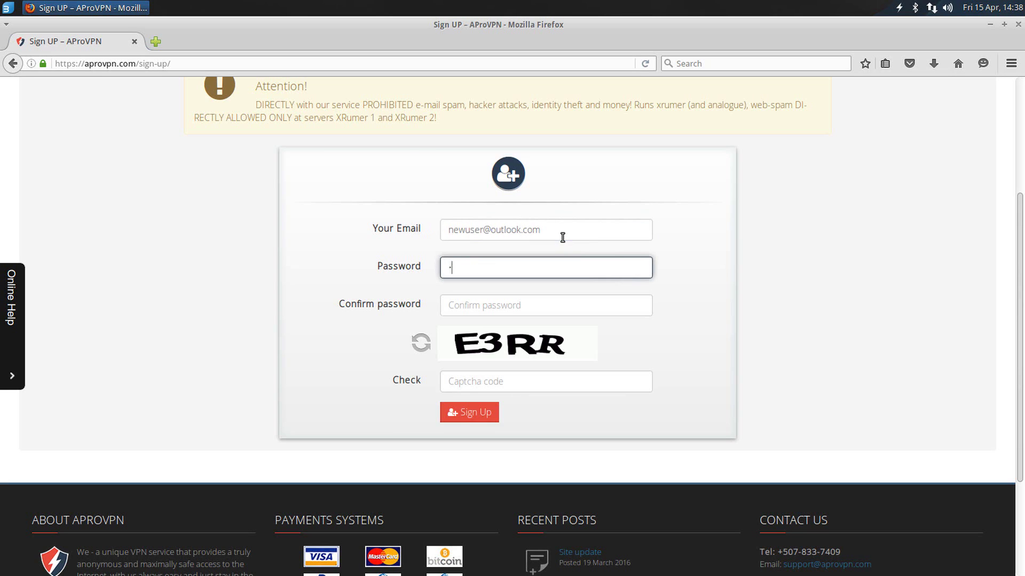
{"action": "type", "text": "asswd"}
{"action": "key", "text": "Tab"}
{"action": "type", "text": "pass"}
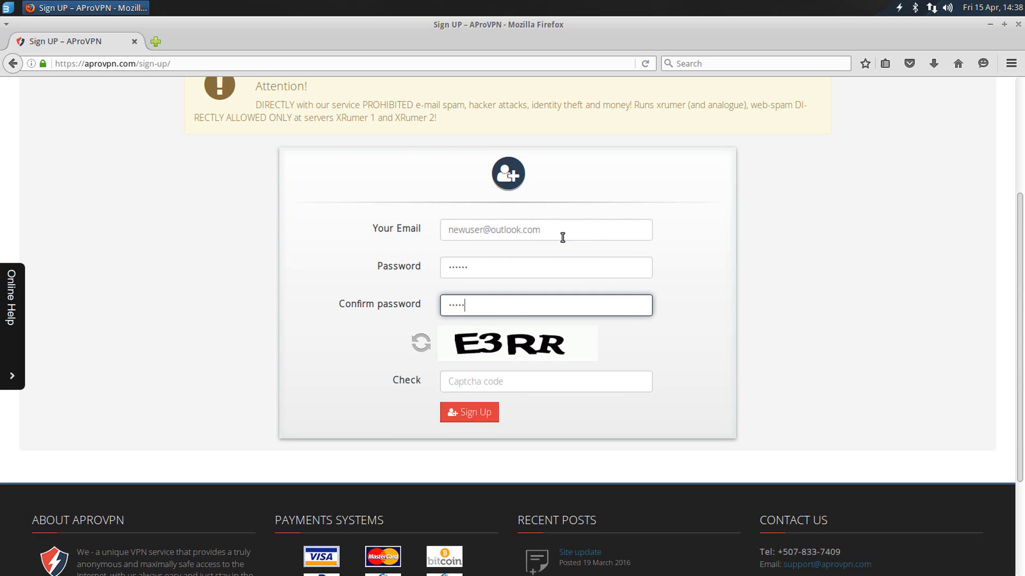
{"action": "type", "text": "wd"}
{"action": "key", "text": "Tab"}
{"action": "type", "text": "e"}
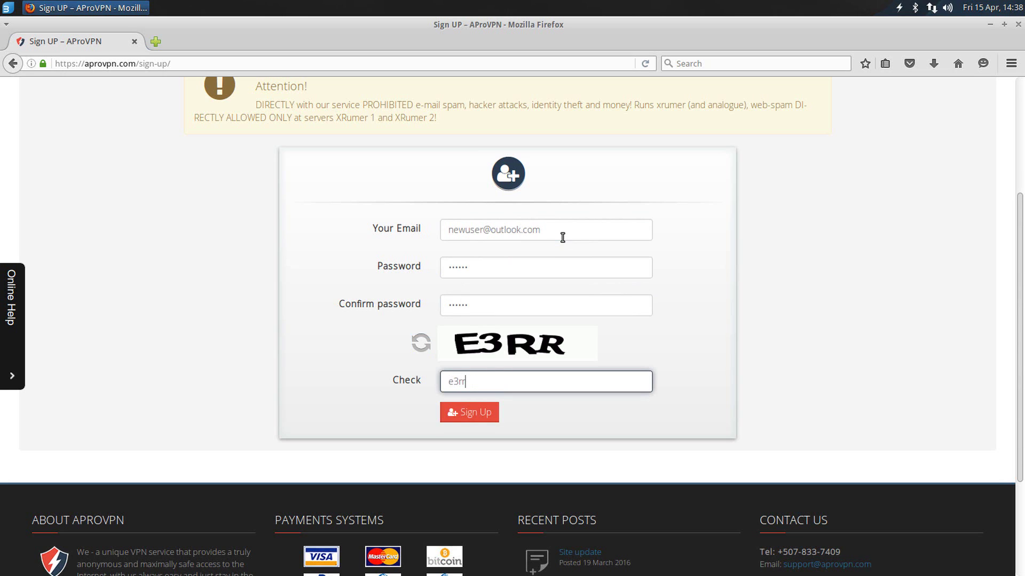
{"action": "left_click", "coordinate": [483, 422]}
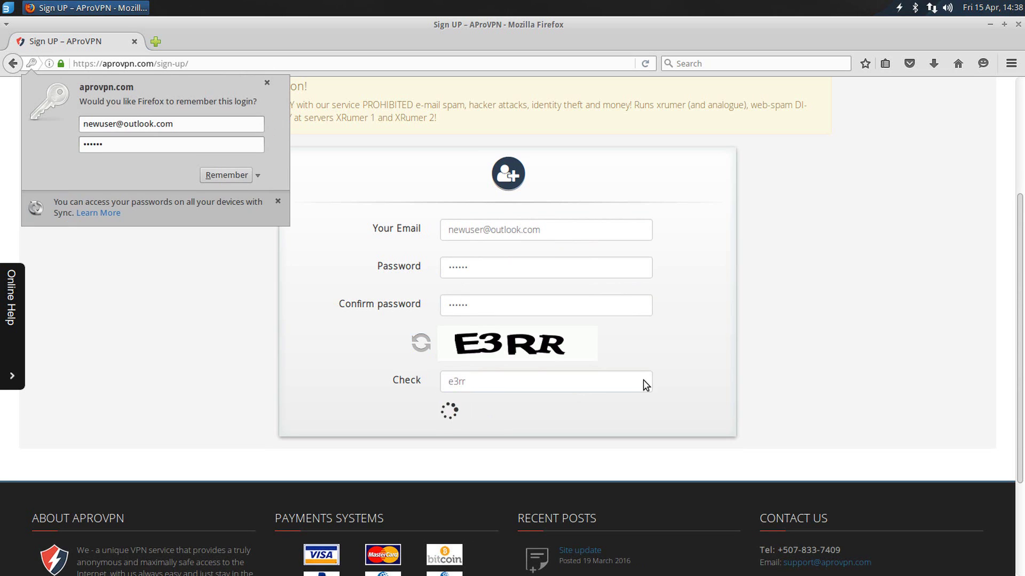
{"action": "left_click", "coordinate": [220, 176]}
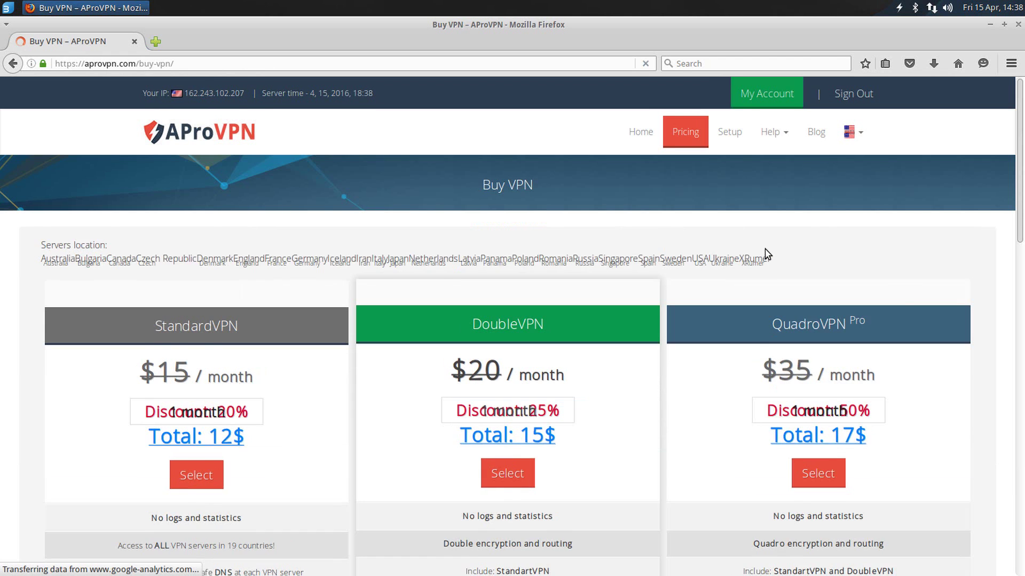
Step: Raise the QuadroVPN period to 1 year and select the QuadroVPN Pro plan
{"action": "left_click", "coordinate": [624, 85]}
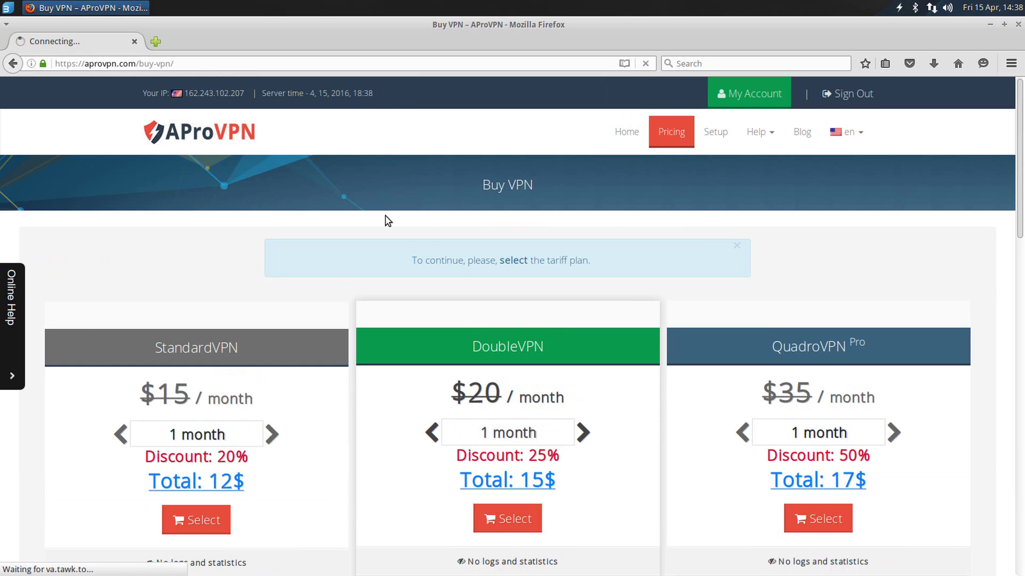
{"action": "triple_click", "coordinate": [485, 261]}
{"action": "left_click", "coordinate": [629, 261]}
{"action": "scroll", "coordinate": [628, 260], "scroll_direction": "down", "scroll_amount": 3}
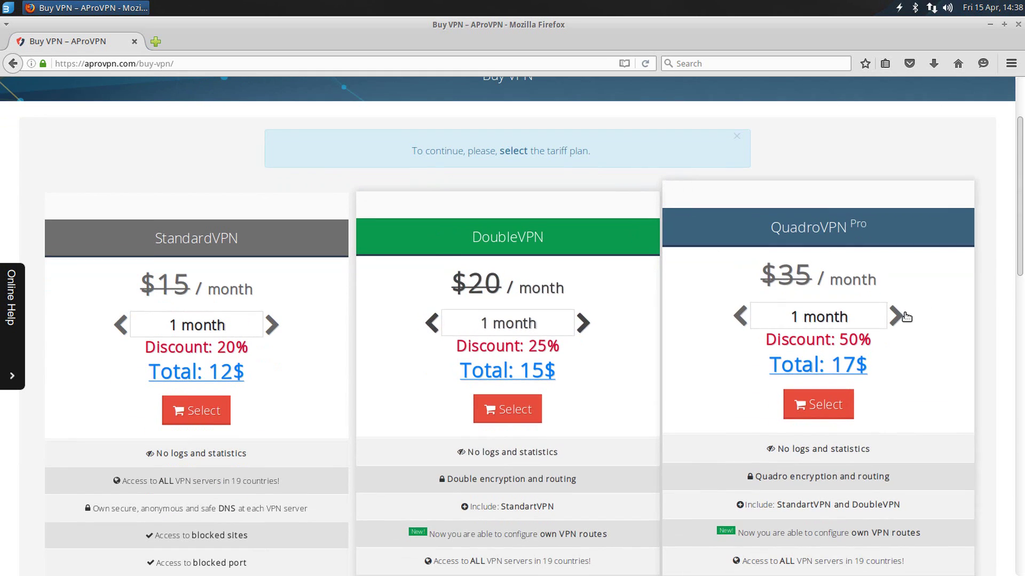
{"action": "left_click", "coordinate": [897, 316]}
{"action": "left_click", "coordinate": [897, 316]}
{"action": "left_click", "coordinate": [828, 411]}
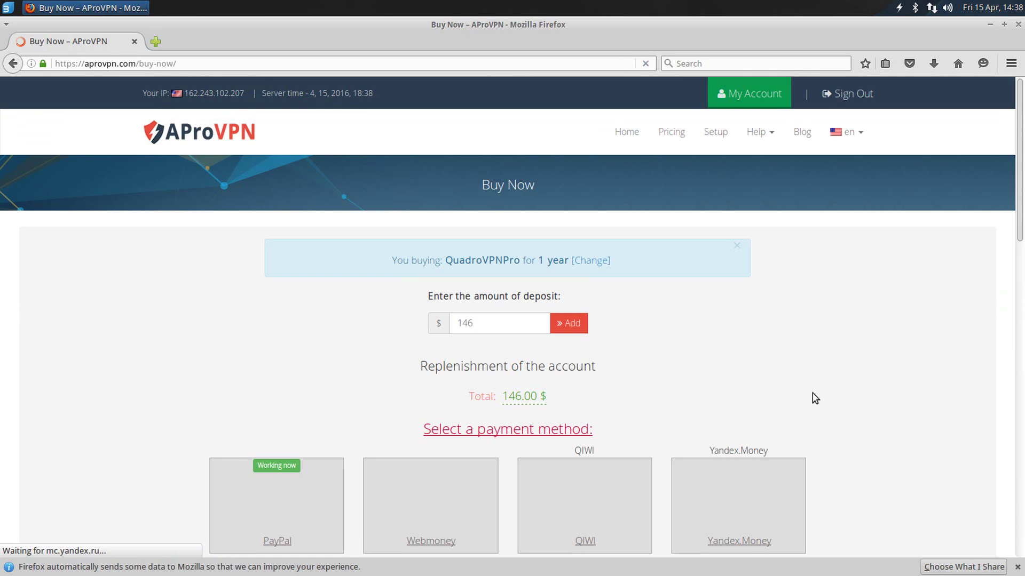
Step: Choose PayPal as the payment method for the $146 deposit
{"action": "left_click", "coordinate": [1017, 568]}
{"action": "scroll", "coordinate": [689, 313], "scroll_direction": "down", "scroll_amount": 5}
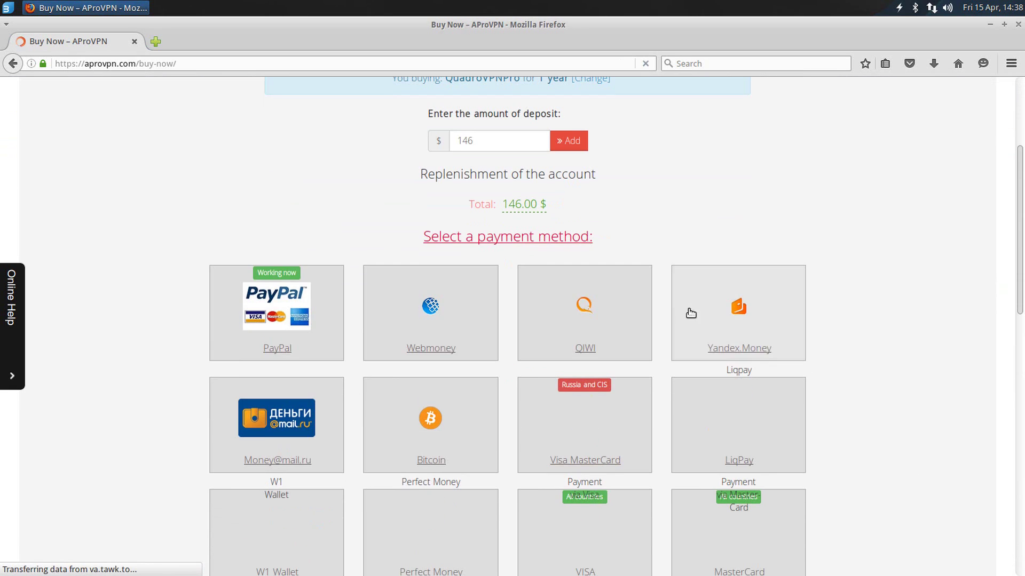
{"action": "left_click", "coordinate": [334, 293]}
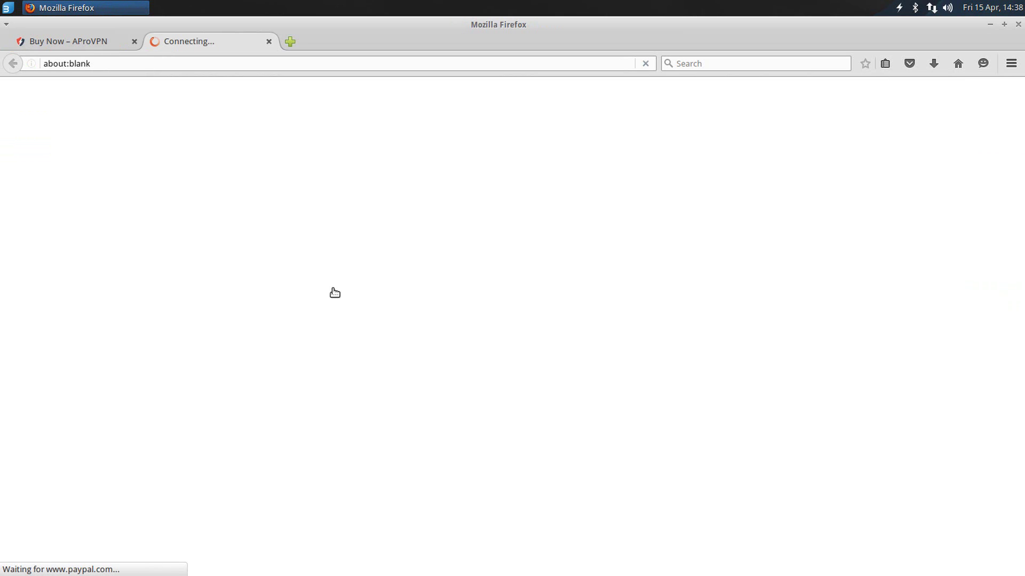
Step: Log in to the PayPal checkout with the account e-mail and password to pay $146.00
{"action": "left_click", "coordinate": [474, 225]}
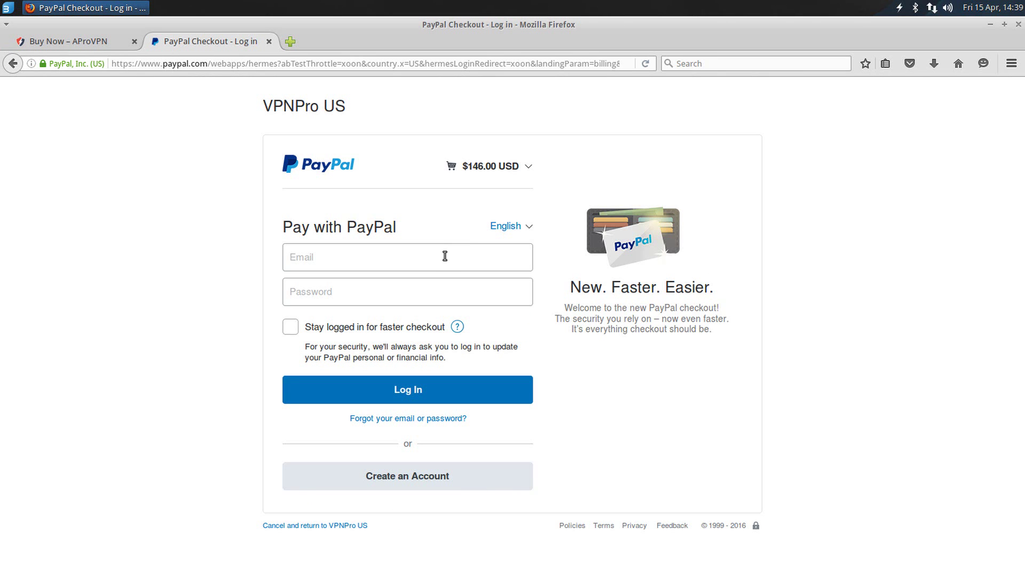
{"action": "left_click", "coordinate": [444, 256]}
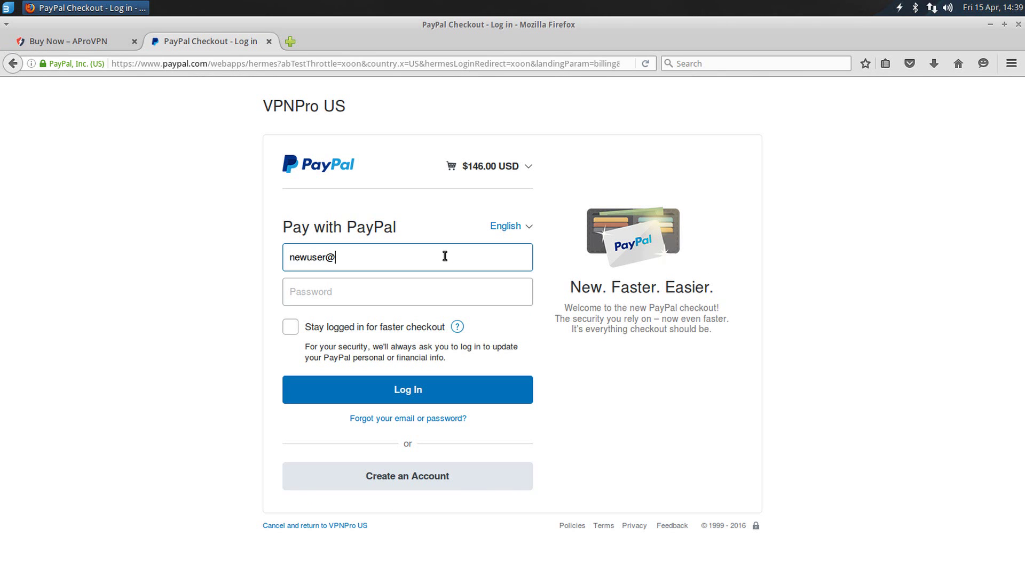
{"action": "key", "text": "Tab"}
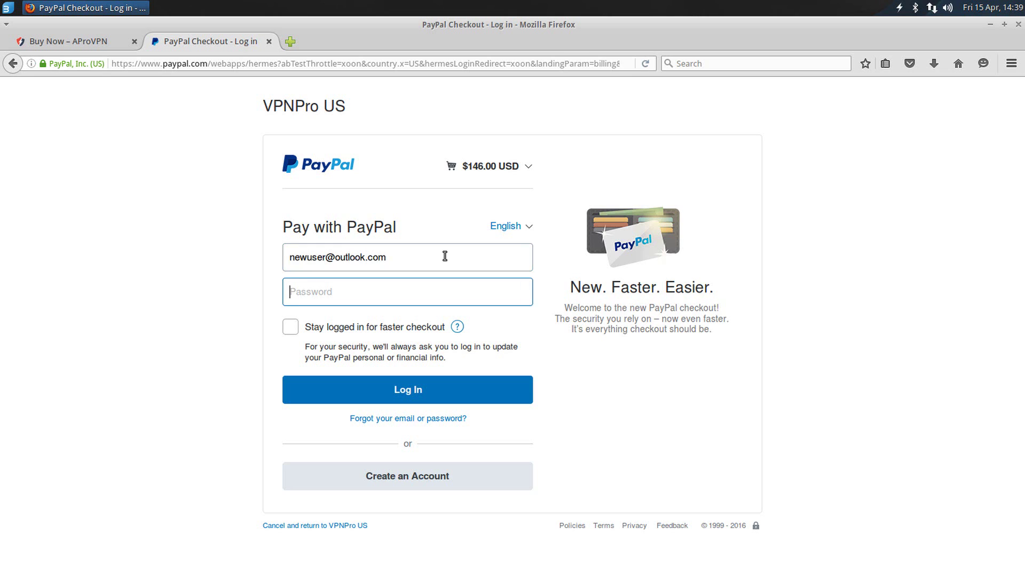
{"action": "type", "text": "•••"}
{"action": "key", "text": "Return"}
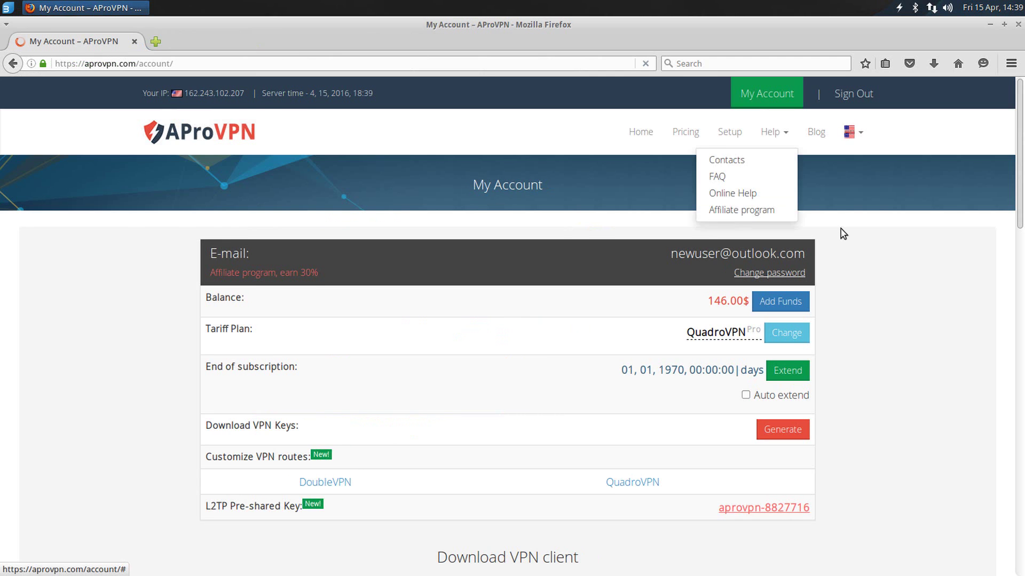
Step: Extend the subscription by 1 year for 146$ using the account balance
{"action": "left_click_drag", "start_coordinate": [198, 300], "coordinate": [737, 305]}
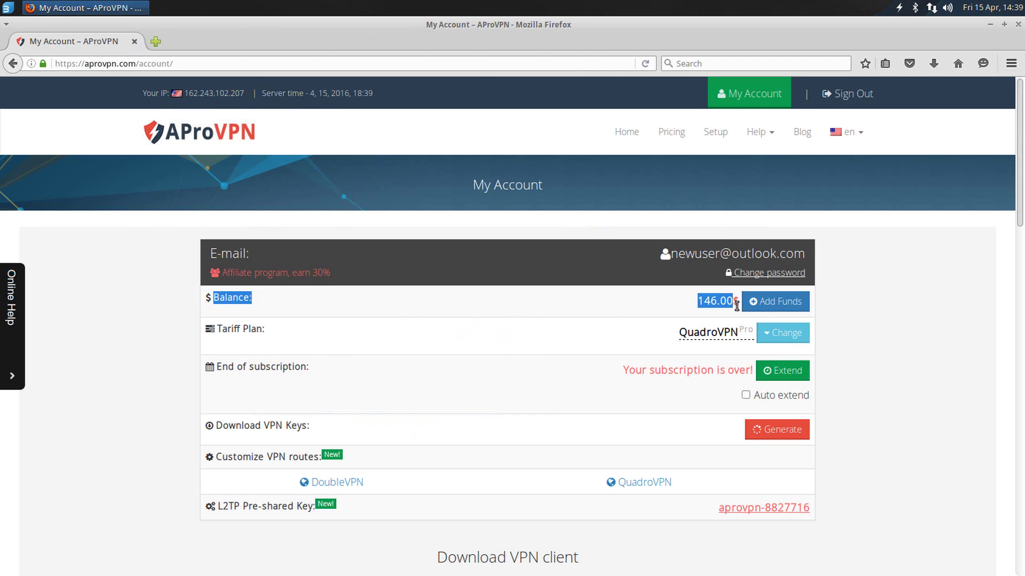
{"action": "left_click", "coordinate": [936, 293]}
{"action": "left_click", "coordinate": [794, 374]}
{"action": "scroll", "coordinate": [805, 366], "scroll_direction": "down", "scroll_amount": 3}
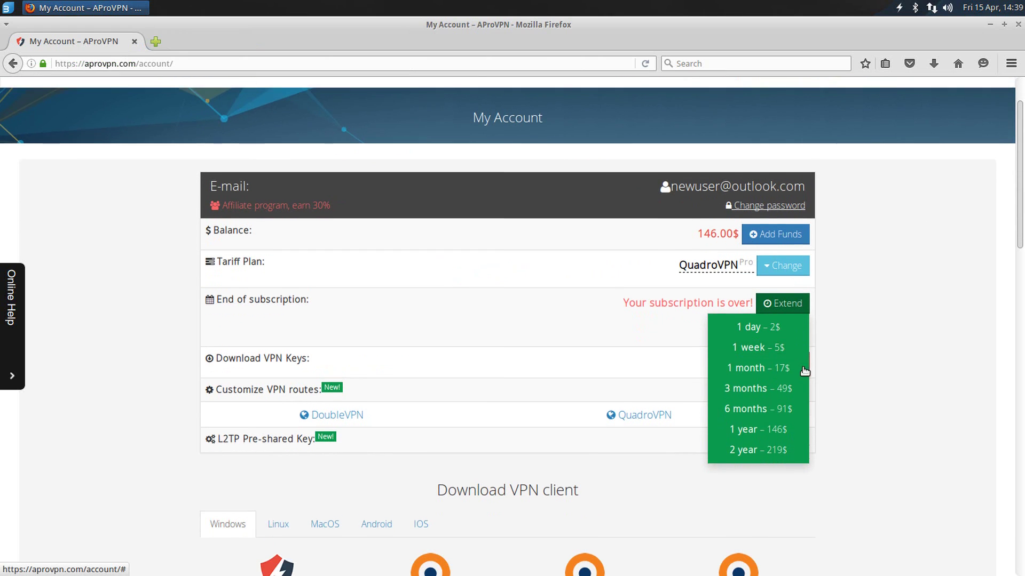
{"action": "left_click", "coordinate": [790, 425]}
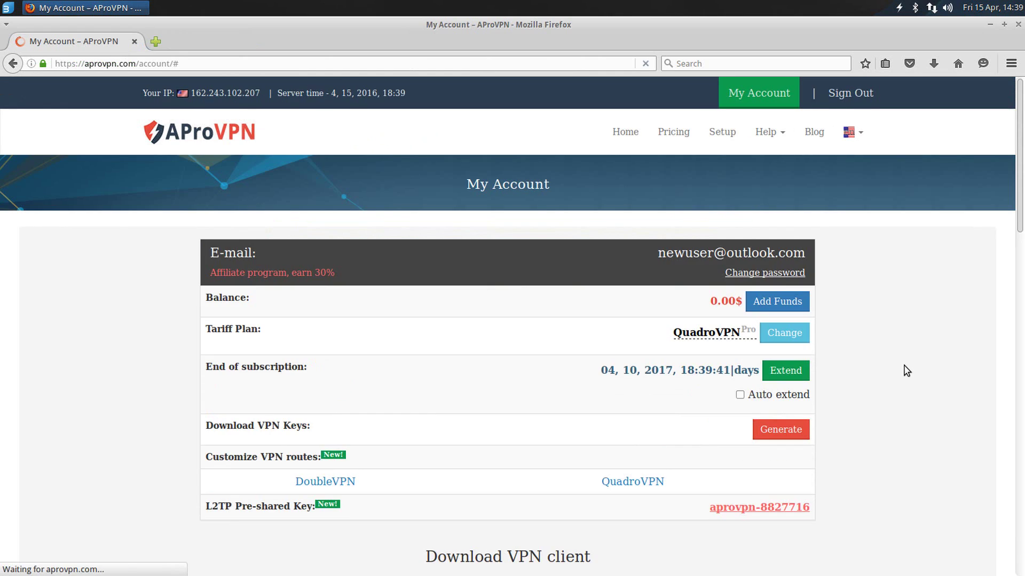
Step: Generate the VPN keys and save the StandardVPN key archive to disk
{"action": "left_click_drag", "start_coordinate": [216, 368], "coordinate": [752, 379]}
{"action": "left_click", "coordinate": [790, 433]}
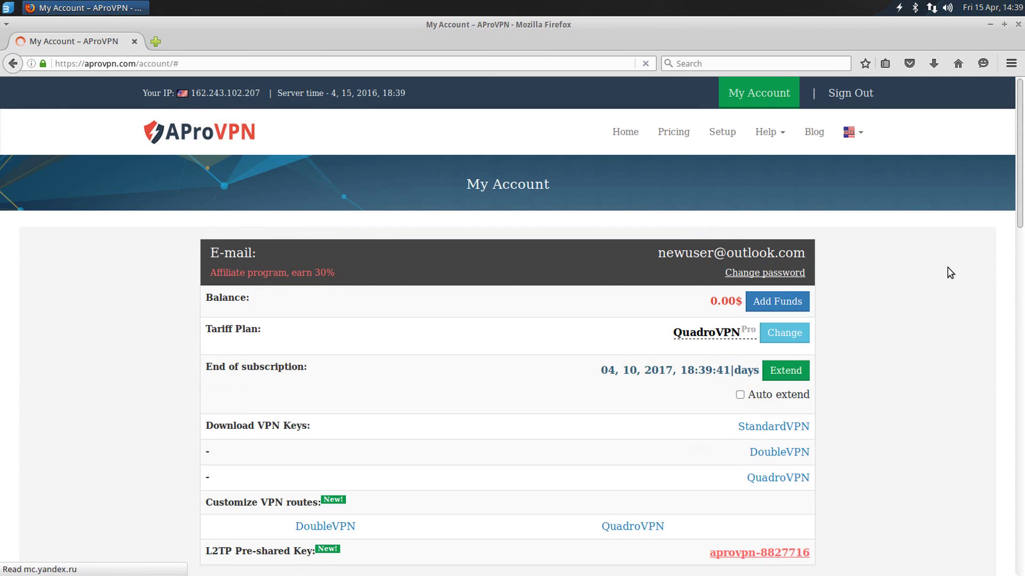
{"action": "scroll", "coordinate": [944, 271], "scroll_direction": "down", "scroll_amount": 3}
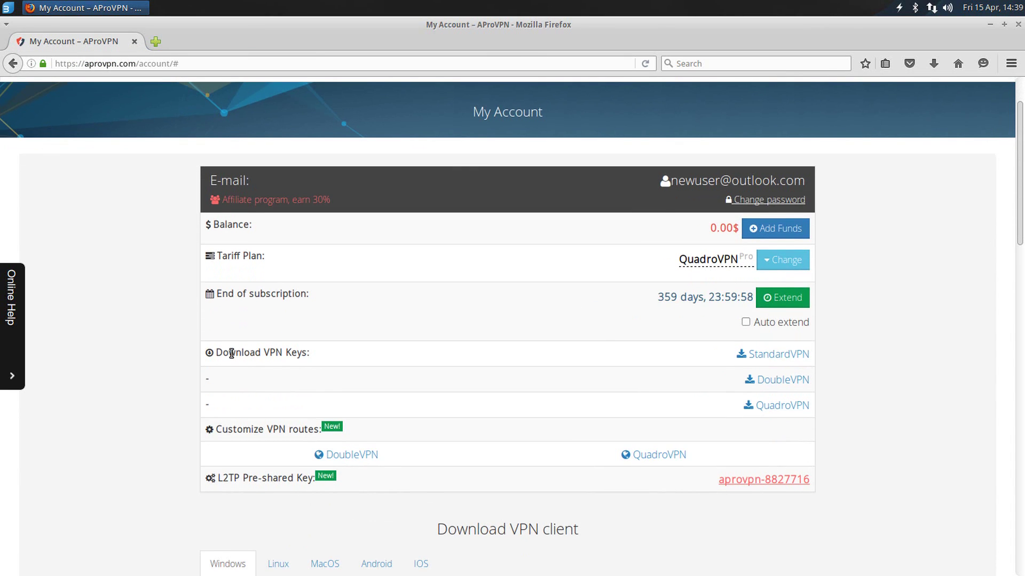
{"action": "triple_click", "coordinate": [231, 353]}
{"action": "left_click", "coordinate": [779, 355]}
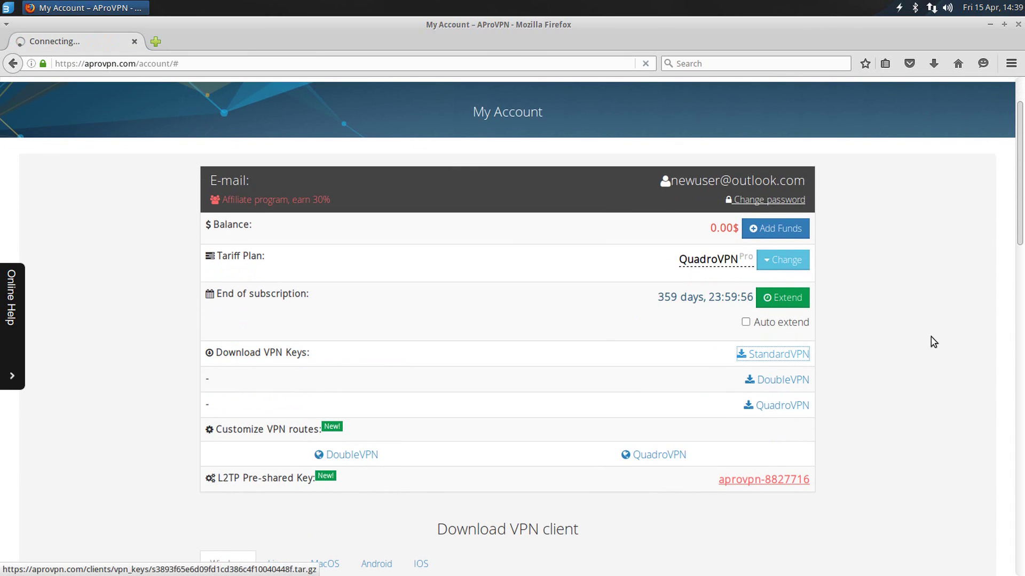
{"action": "left_click", "coordinate": [601, 344]}
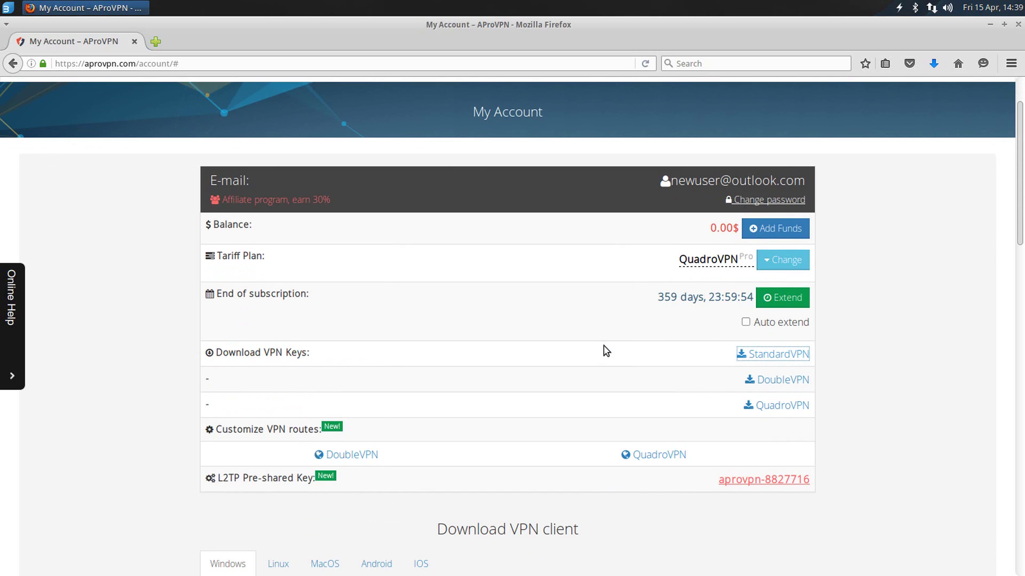
Step: Open the StandardVPN key archive, then create and open a desktop folder named aprovpn
{"action": "left_click", "coordinate": [790, 100]}
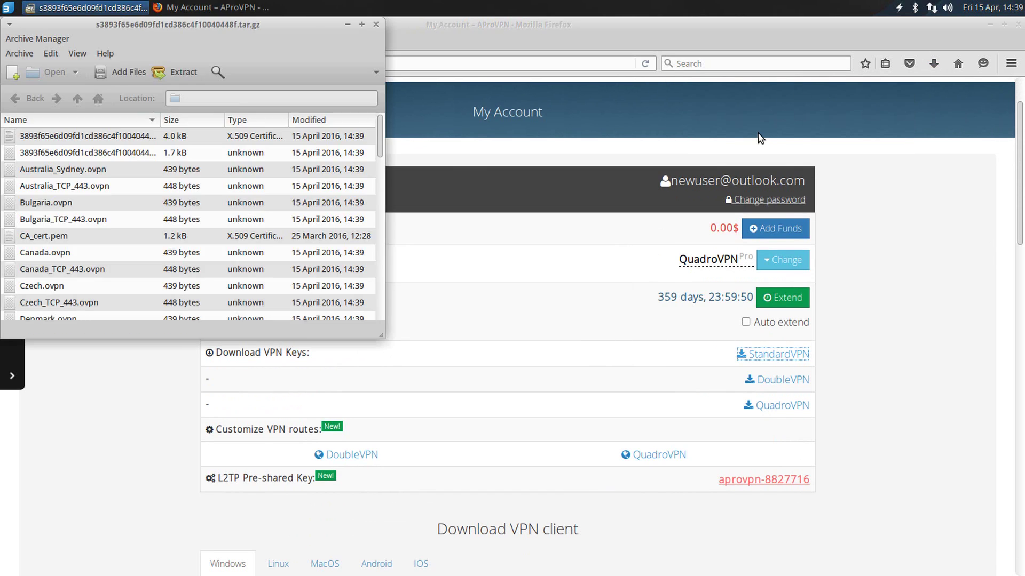
{"action": "left_click", "coordinate": [990, 24]}
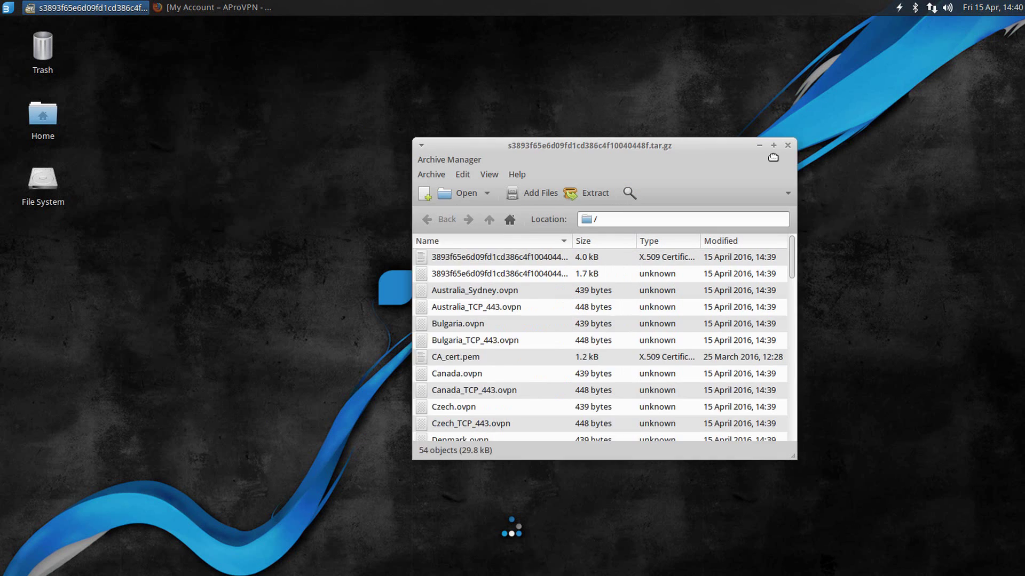
{"action": "right_click", "coordinate": [293, 140]}
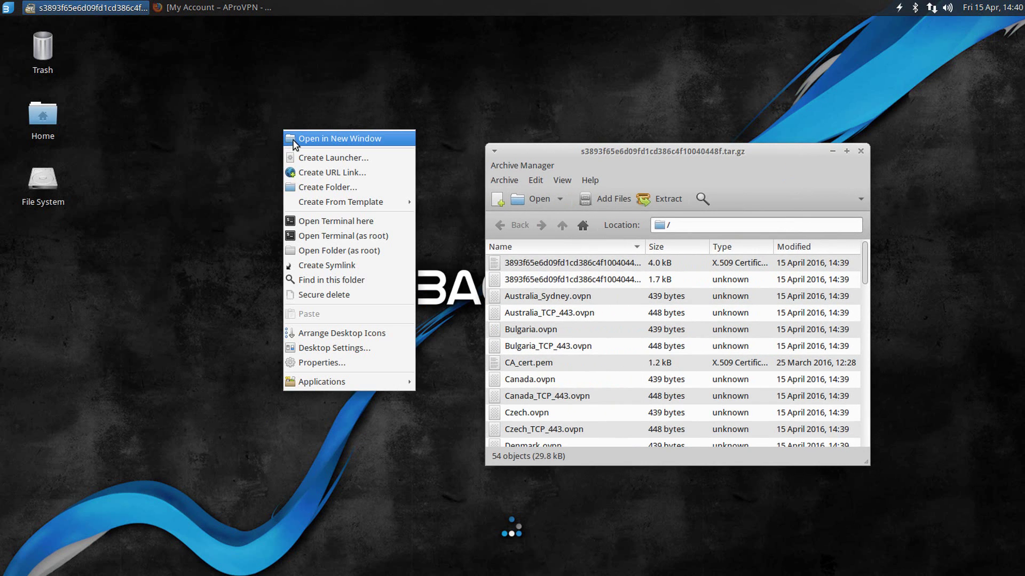
{"action": "left_click", "coordinate": [323, 187]}
{"action": "type", "text": "aprovp"}
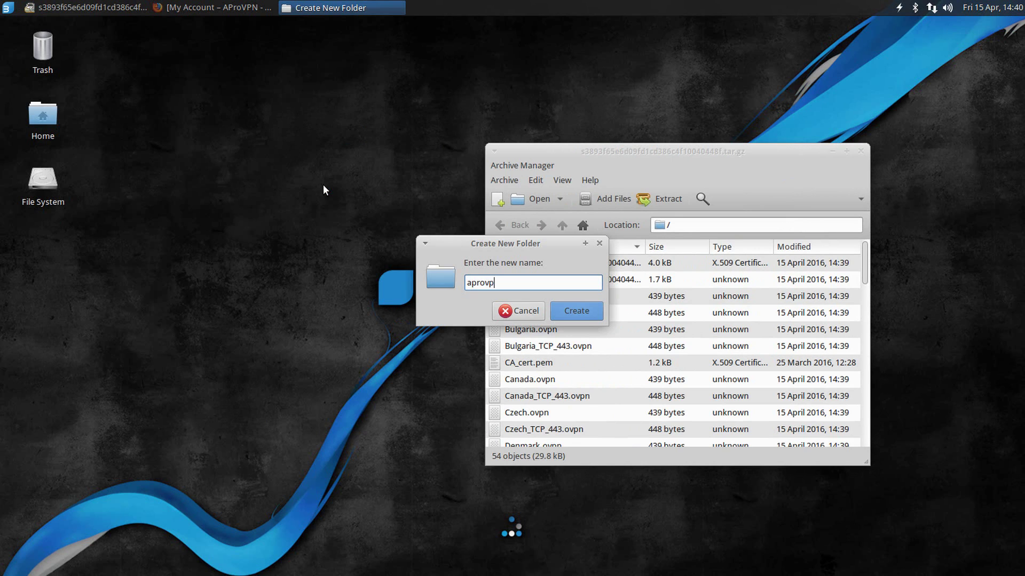
{"action": "type", "text": "n"}
{"action": "key", "text": "Return"}
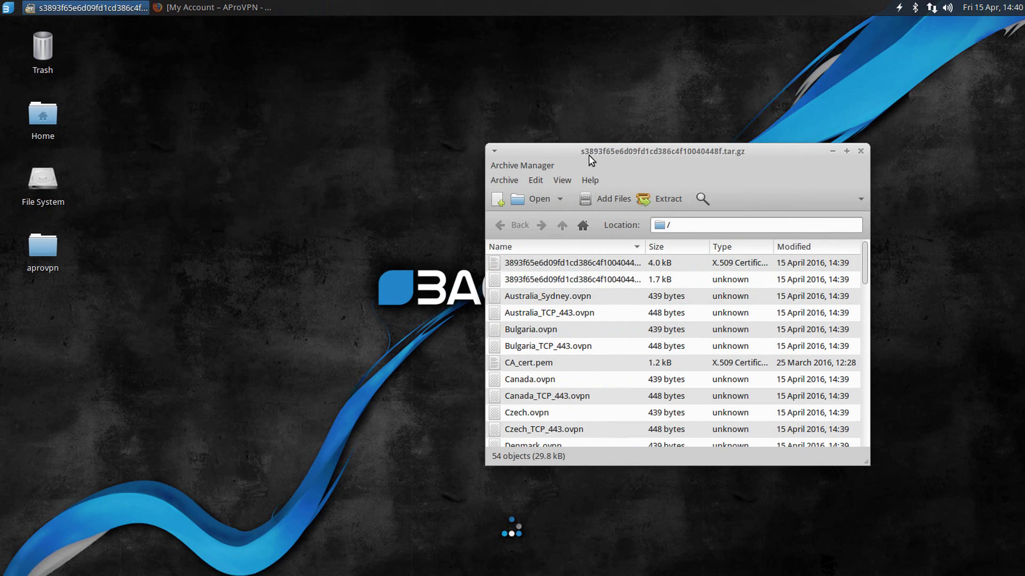
{"action": "left_click_drag", "start_coordinate": [588, 154], "coordinate": [560, 141]}
{"action": "double_click", "coordinate": [42, 248]}
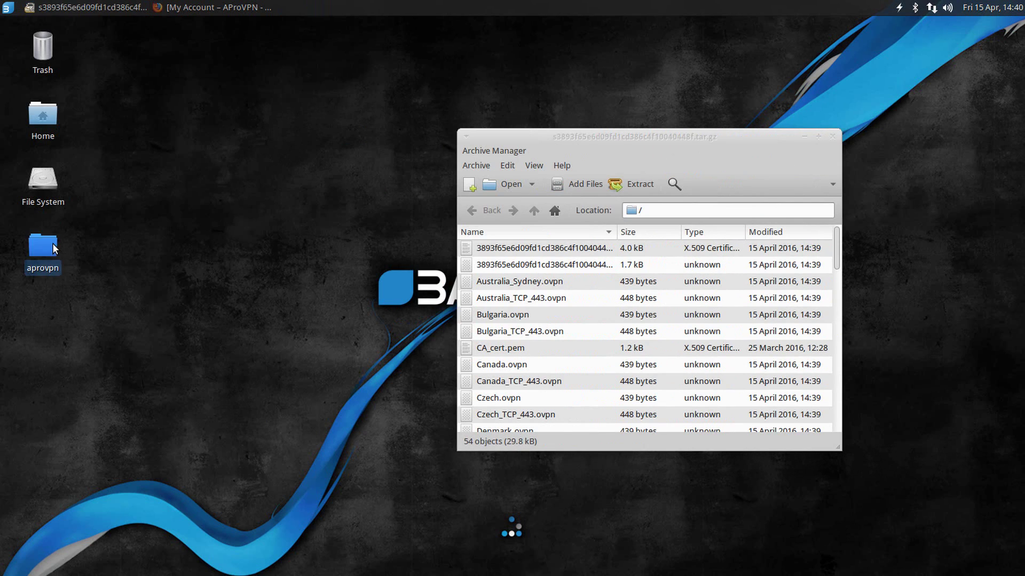
Step: Create a subfolder named standard inside aprovpn and open it
{"action": "right_click", "coordinate": [209, 107]}
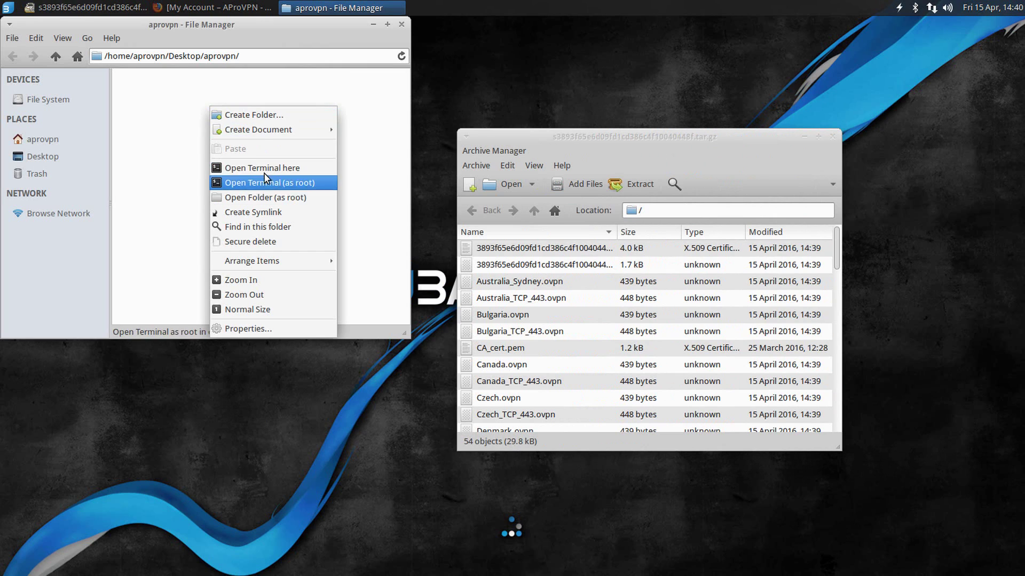
{"action": "left_click", "coordinate": [262, 116]}
{"action": "type", "text": "st"}
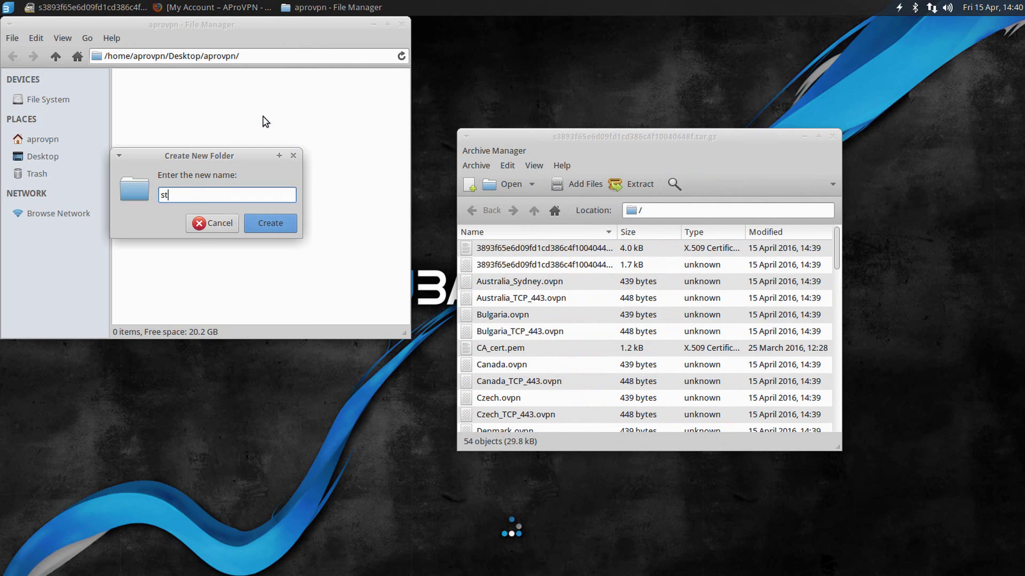
{"action": "type", "text": "andard"}
{"action": "key", "text": "Return"}
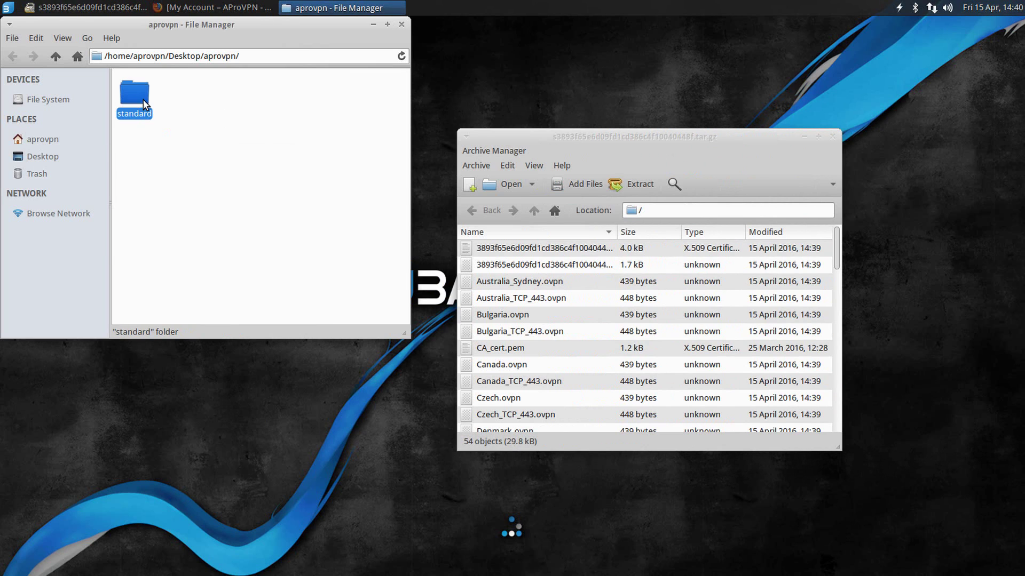
{"action": "double_click", "coordinate": [143, 99]}
Step: Copy all 54 archive files into standard, then close Archive Manager and minimise File Manager
{"action": "left_click", "coordinate": [574, 250]}
{"action": "scroll", "coordinate": [608, 342], "scroll_direction": "down", "scroll_amount": 15}
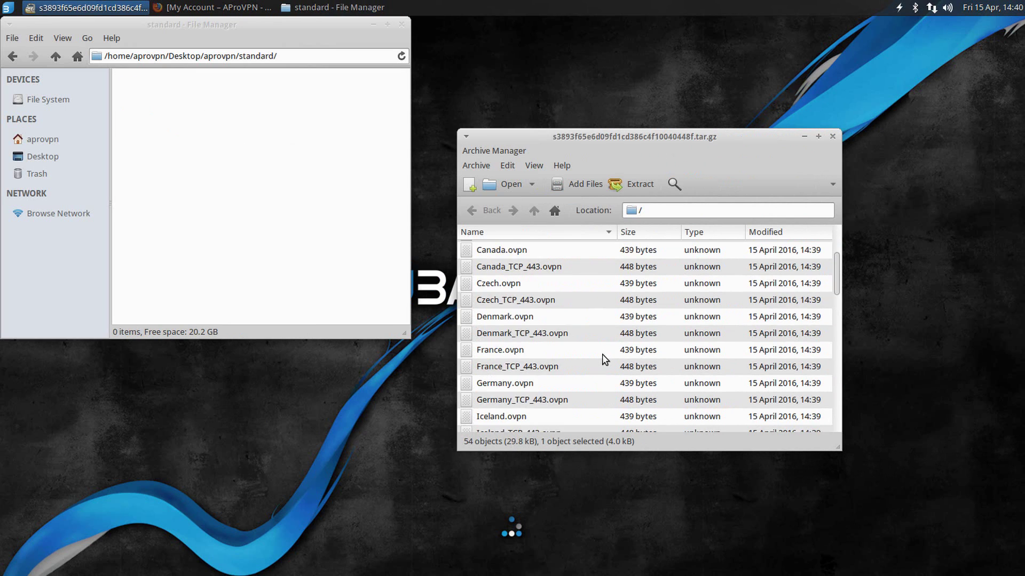
{"action": "left_click", "coordinate": [516, 423], "text": "shift"}
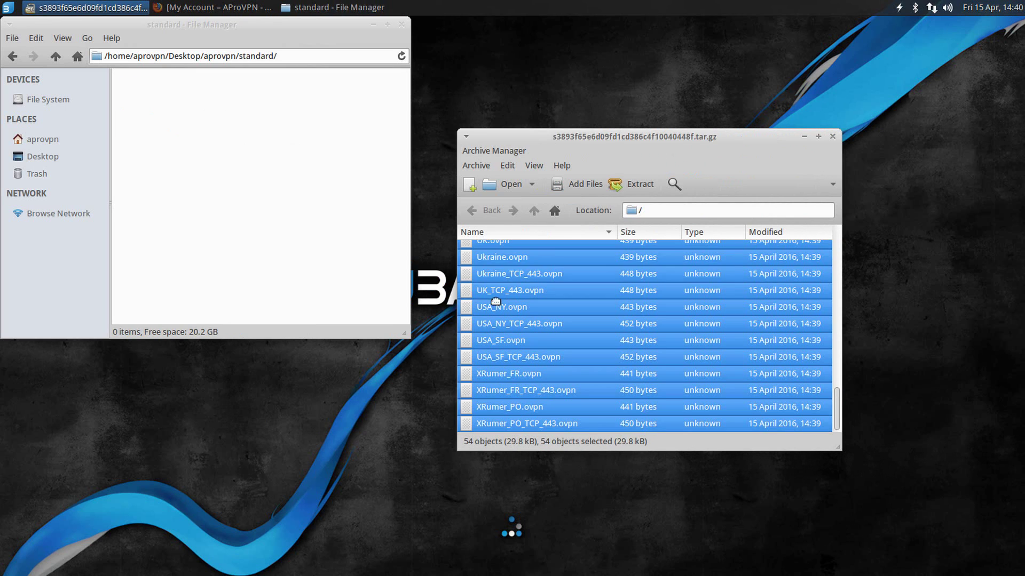
{"action": "left_click_drag", "start_coordinate": [495, 302], "coordinate": [313, 220]}
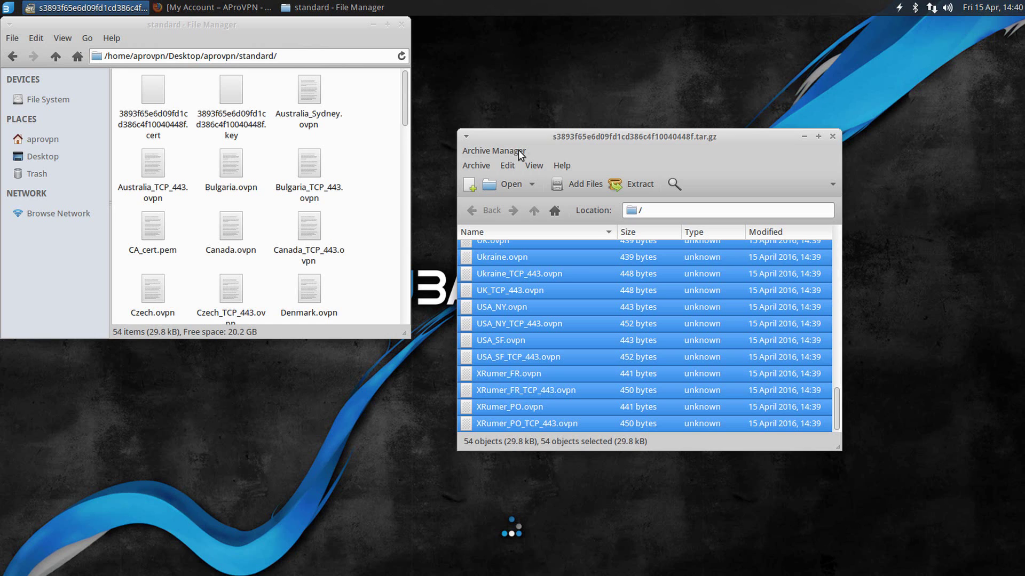
{"action": "left_click", "coordinate": [833, 137]}
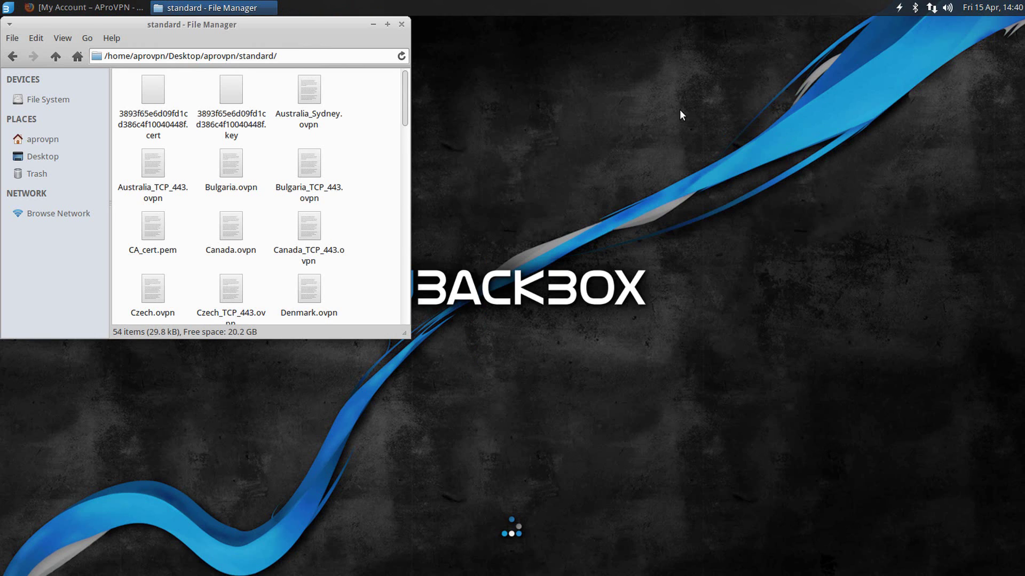
{"action": "left_click", "coordinate": [373, 24]}
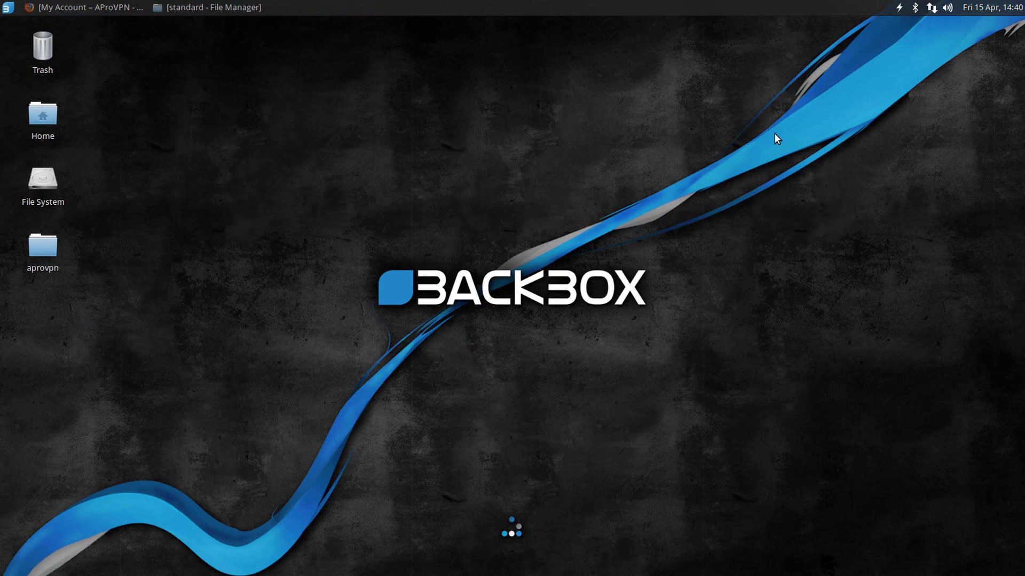
Step: Add a new VPN connection of type 'Import a saved VPN configuration...'
{"action": "left_click", "coordinate": [932, 8]}
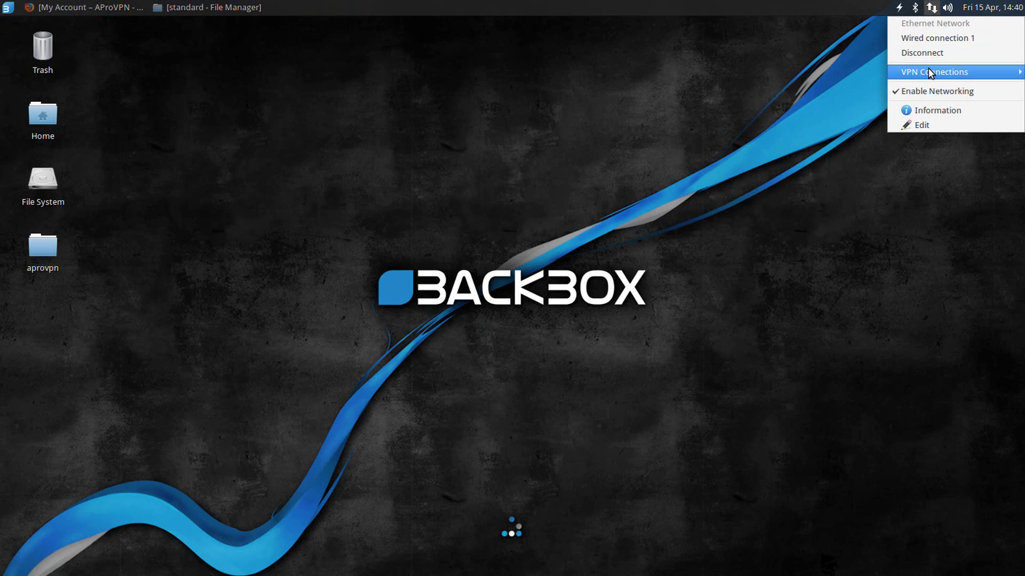
{"action": "mouse_move", "coordinate": [931, 72]}
{"action": "left_click", "coordinate": [850, 71]}
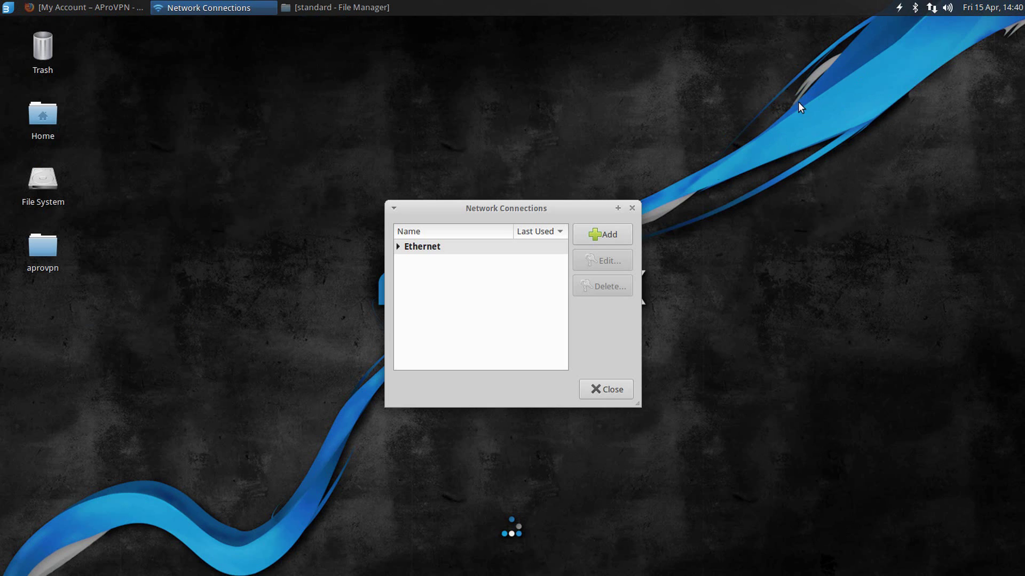
{"action": "left_click", "coordinate": [614, 238]}
{"action": "left_click", "coordinate": [528, 327]}
{"action": "left_click", "coordinate": [528, 331]}
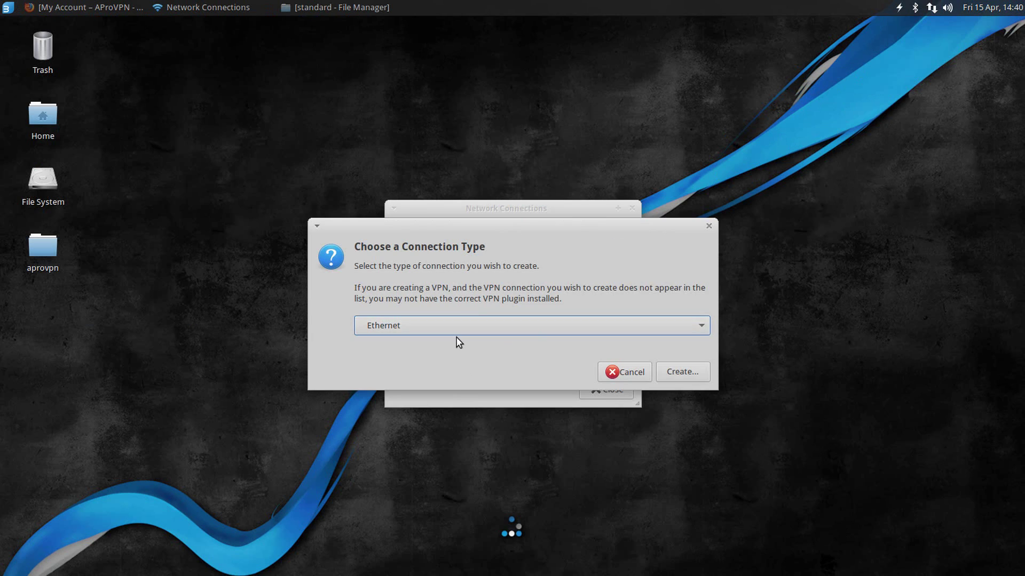
{"action": "left_click", "coordinate": [454, 328]}
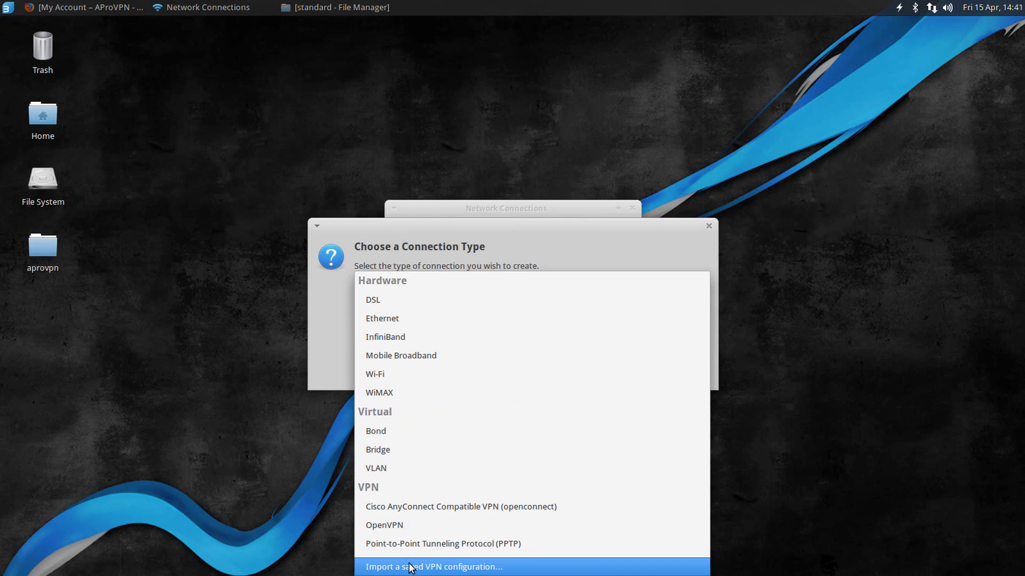
{"action": "left_click", "coordinate": [533, 566]}
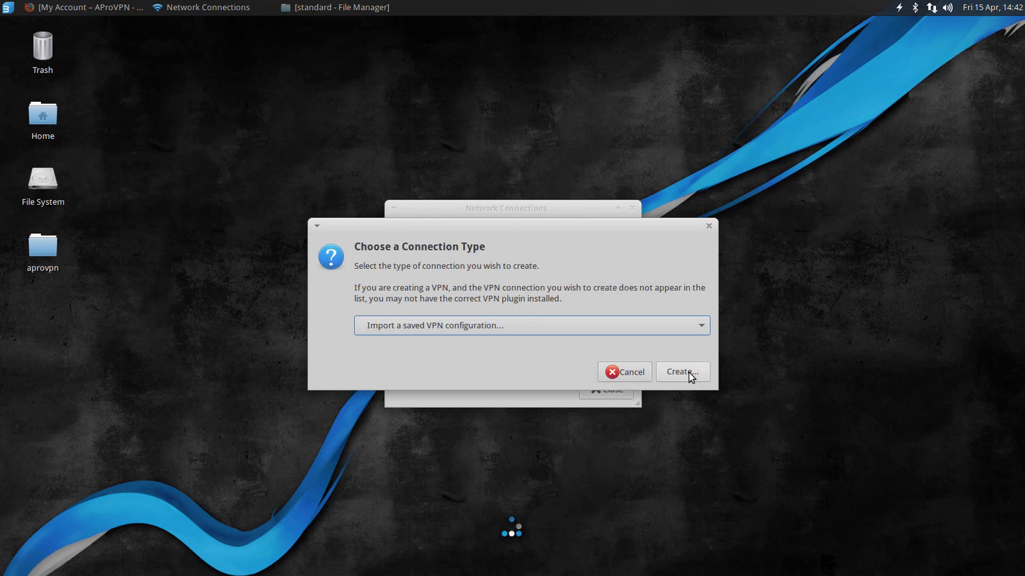
{"action": "left_click", "coordinate": [689, 372]}
Step: Import Denmark.ovpn from Desktop/aprovpn/standard
{"action": "double_click", "coordinate": [477, 219]}
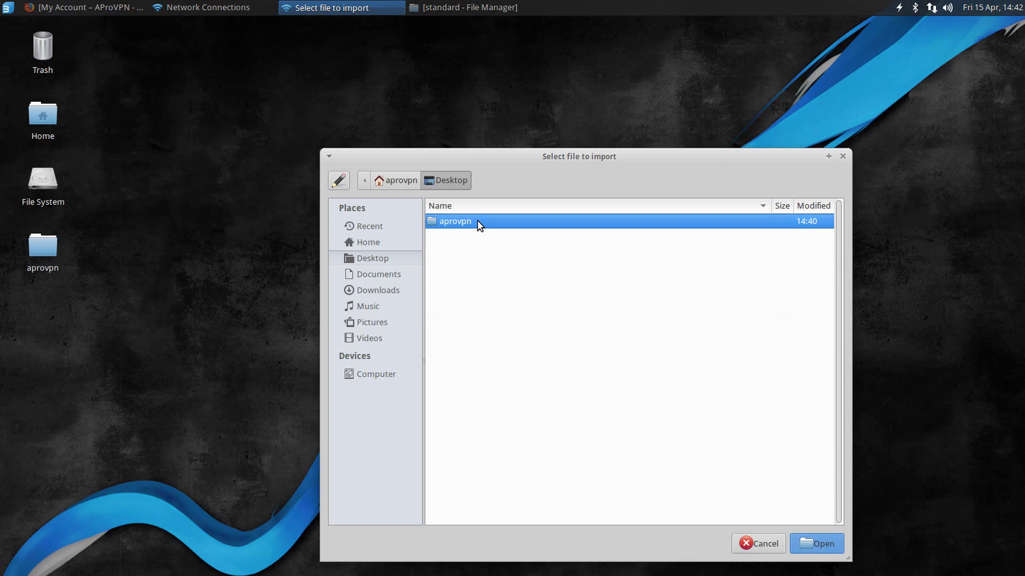
{"action": "double_click", "coordinate": [470, 221]}
{"action": "double_click", "coordinate": [473, 222]}
{"action": "left_click_drag", "start_coordinate": [560, 160], "coordinate": [510, 73]}
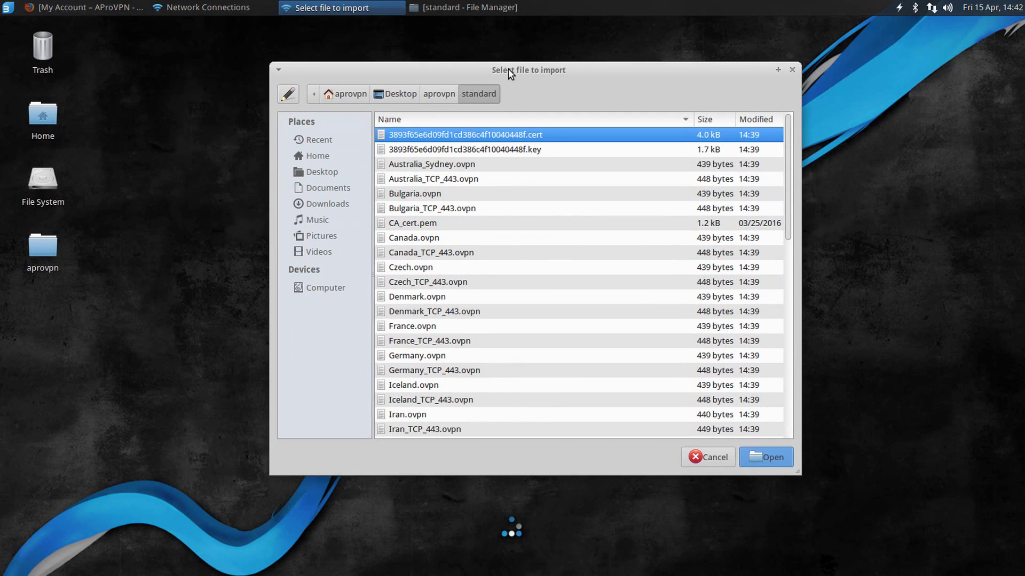
{"action": "left_click", "coordinate": [447, 297]}
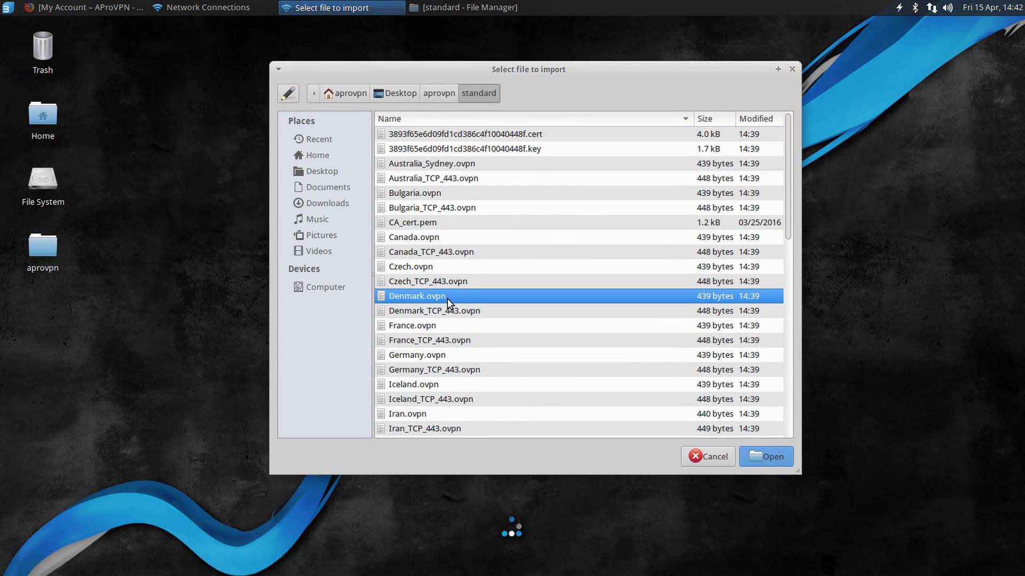
{"action": "left_click", "coordinate": [756, 456]}
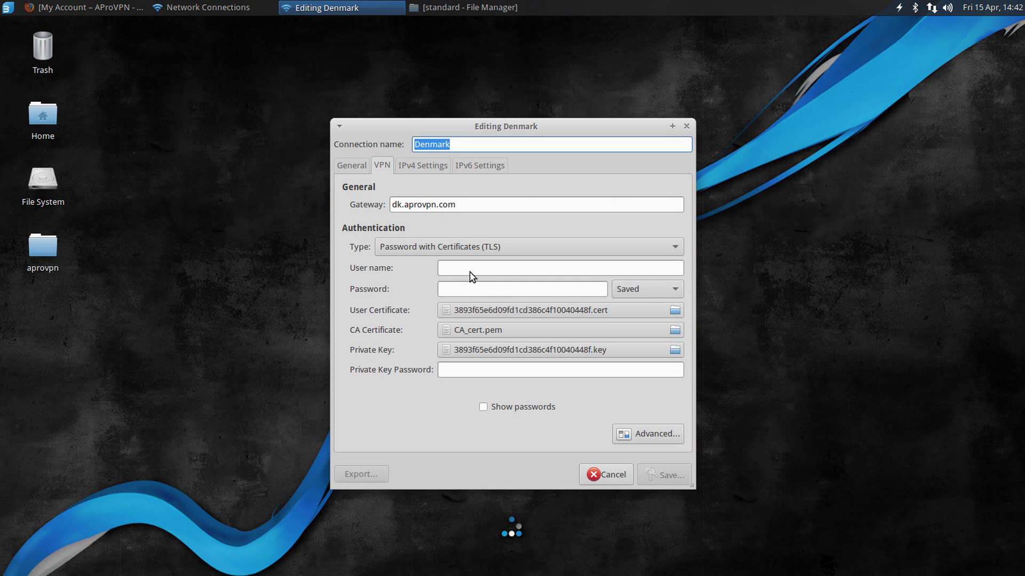
Step: Enter the VPN user name and password, save the Denmark connection and close the editor
{"action": "left_click", "coordinate": [470, 269]}
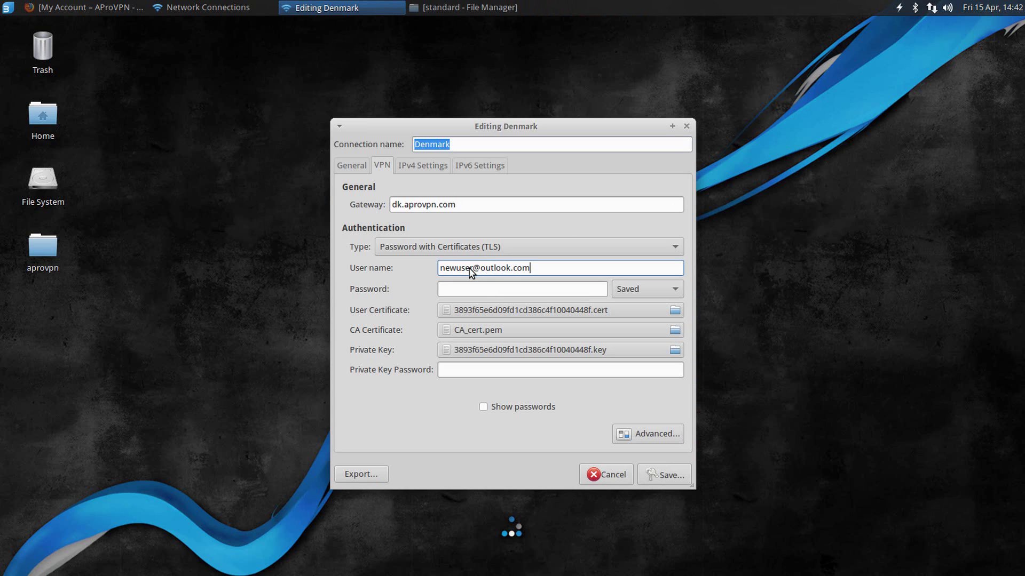
{"action": "key", "text": "Tab"}
{"action": "type", "text": "•"}
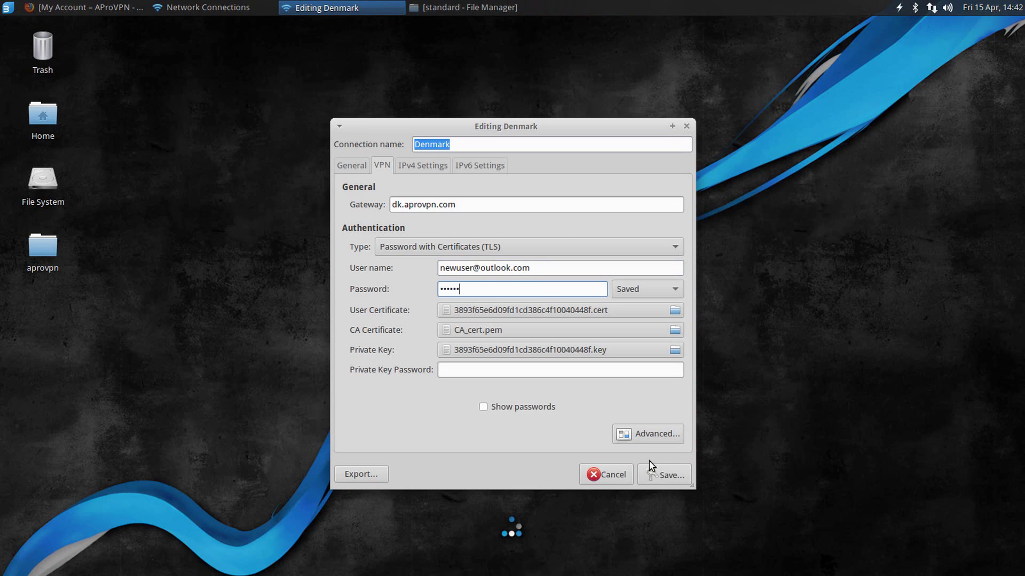
{"action": "left_click", "coordinate": [667, 481]}
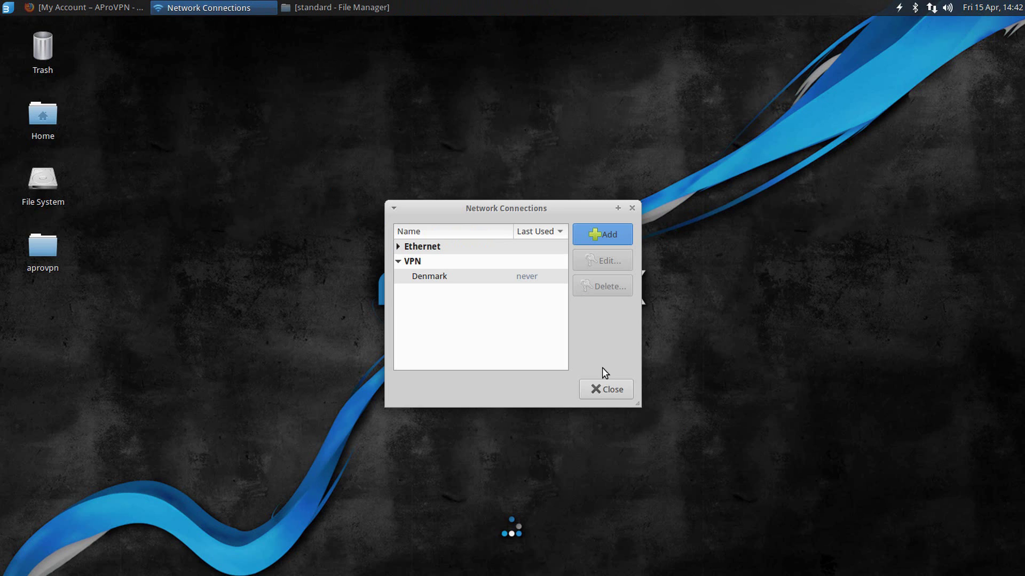
{"action": "left_click", "coordinate": [605, 389]}
Step: Connect to the Denmark VPN from the tray's VPN Connections menu
{"action": "left_click", "coordinate": [931, 7]}
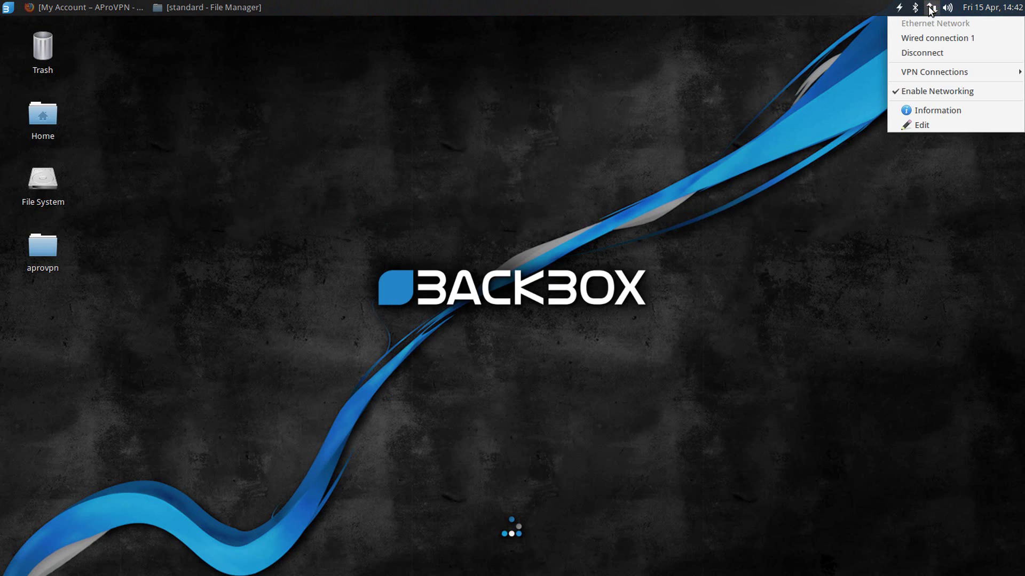
{"action": "mouse_move", "coordinate": [938, 73]}
{"action": "left_click", "coordinate": [854, 73]}
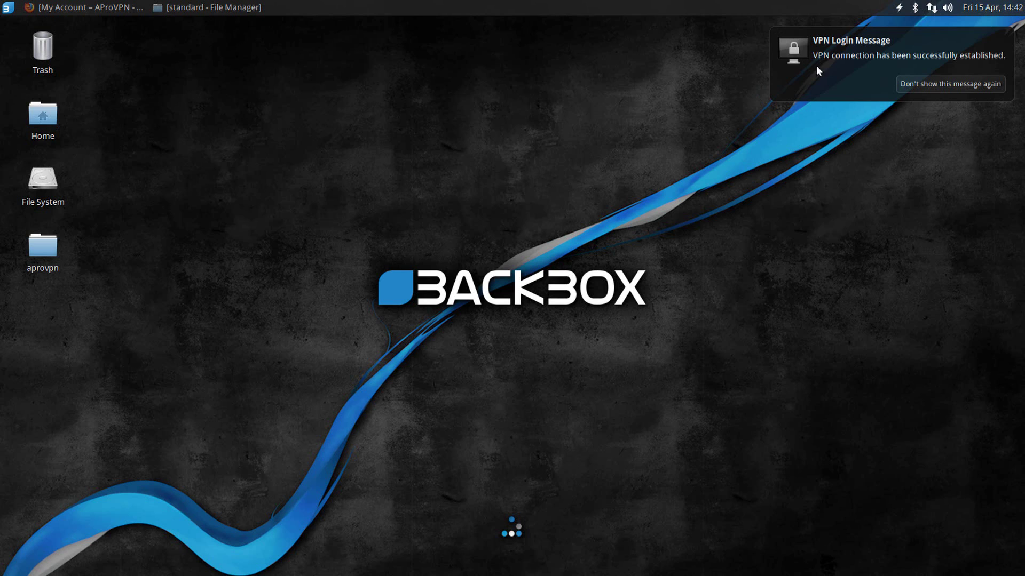
Step: Reload the AProVPN My Account page to refresh the displayed IP
{"action": "left_click", "coordinate": [89, 7]}
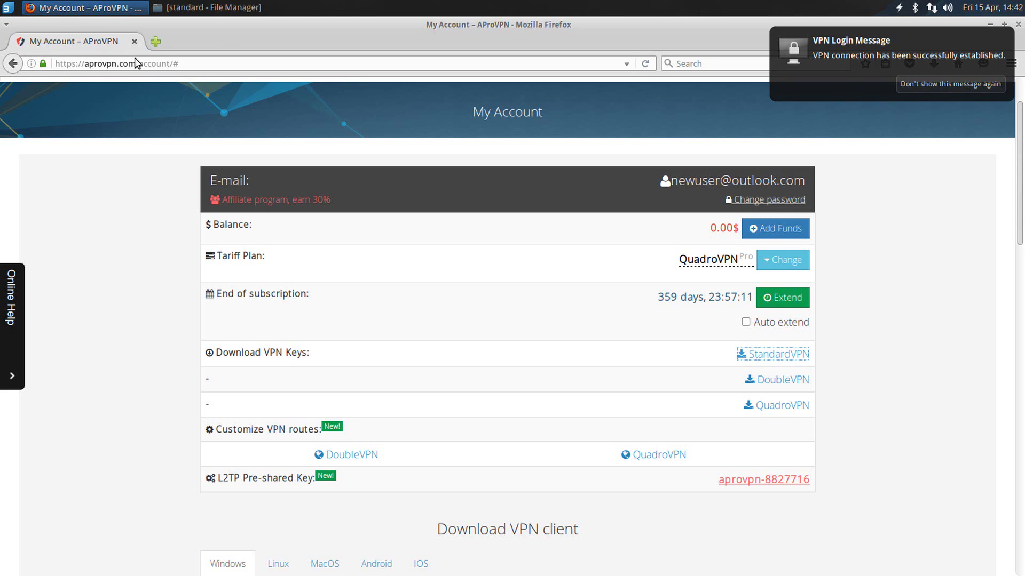
{"action": "scroll", "coordinate": [266, 191], "scroll_direction": "up", "scroll_amount": 3}
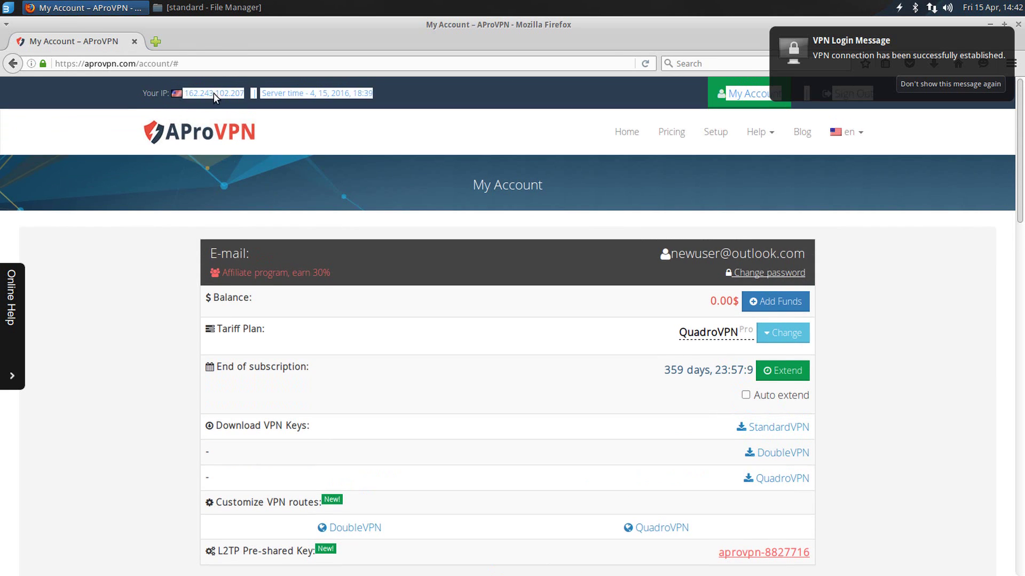
{"action": "left_click", "coordinate": [158, 93]}
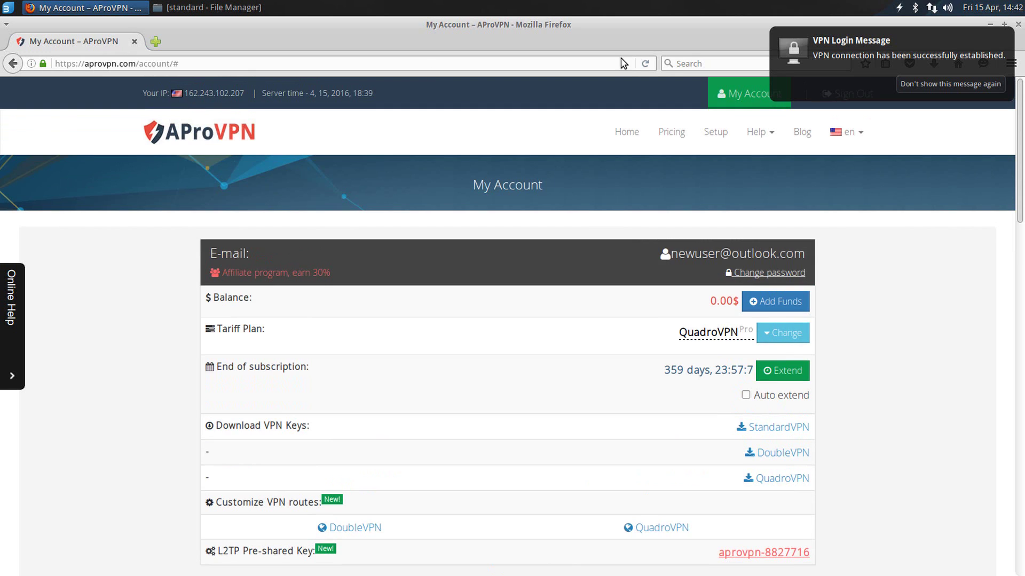
{"action": "left_click", "coordinate": [645, 63]}
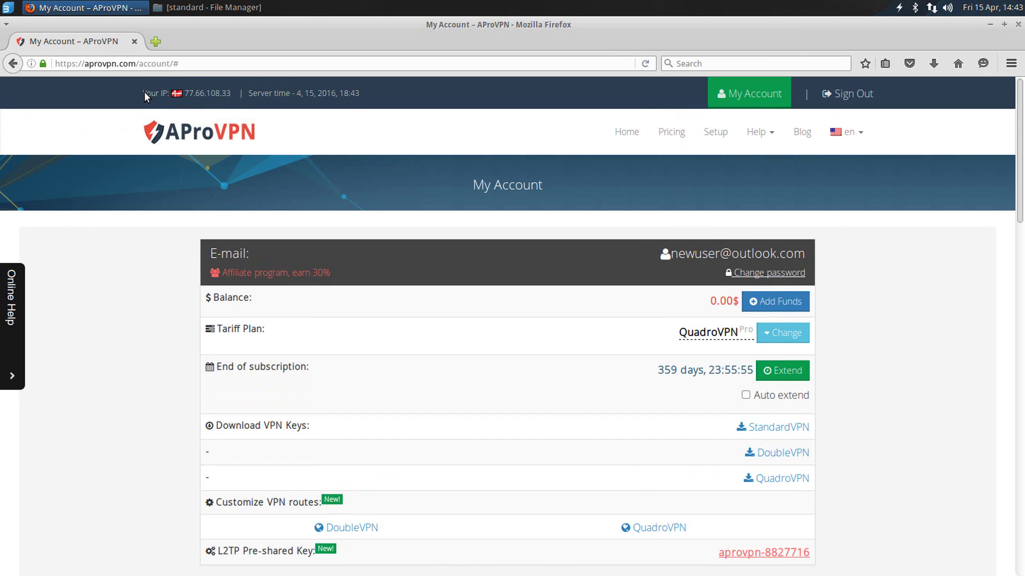
Step: Confirm on whatismyip.com in a new tab that the IP is 77.66.108.33, DK
{"action": "left_click", "coordinate": [155, 41]}
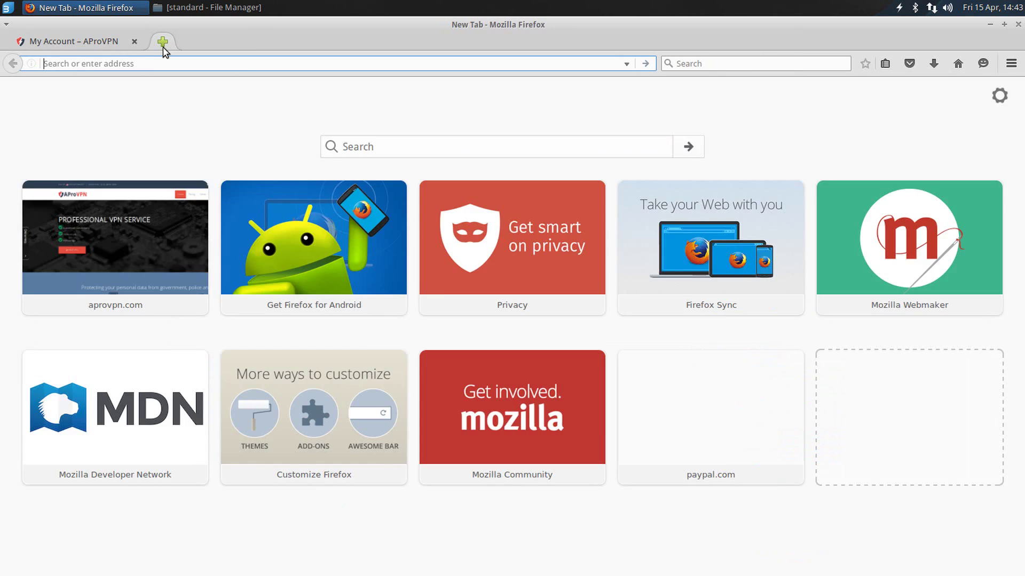
{"action": "type", "text": "whatismyi"}
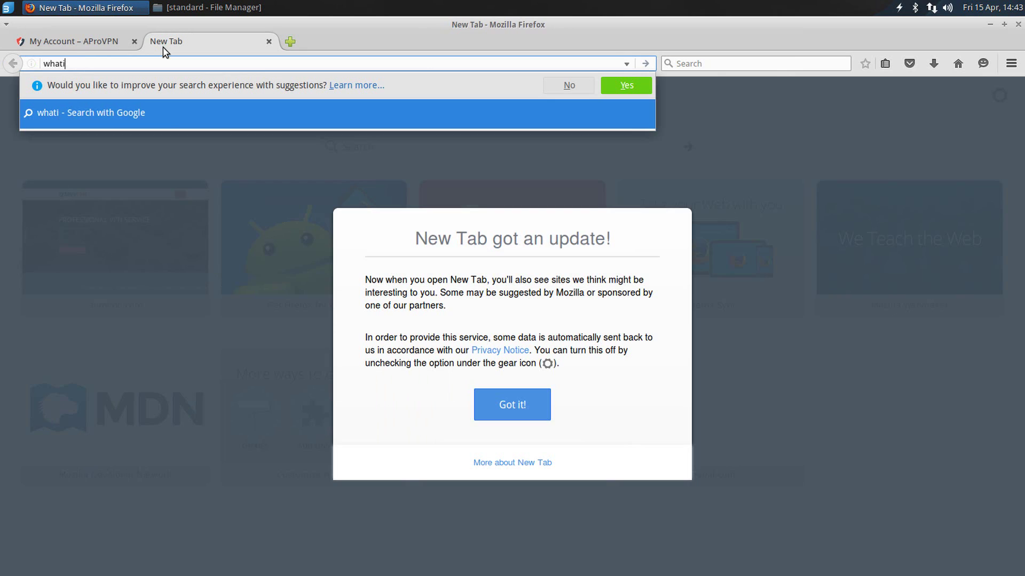
{"action": "type", "text": "p.com"}
{"action": "key", "text": "Return"}
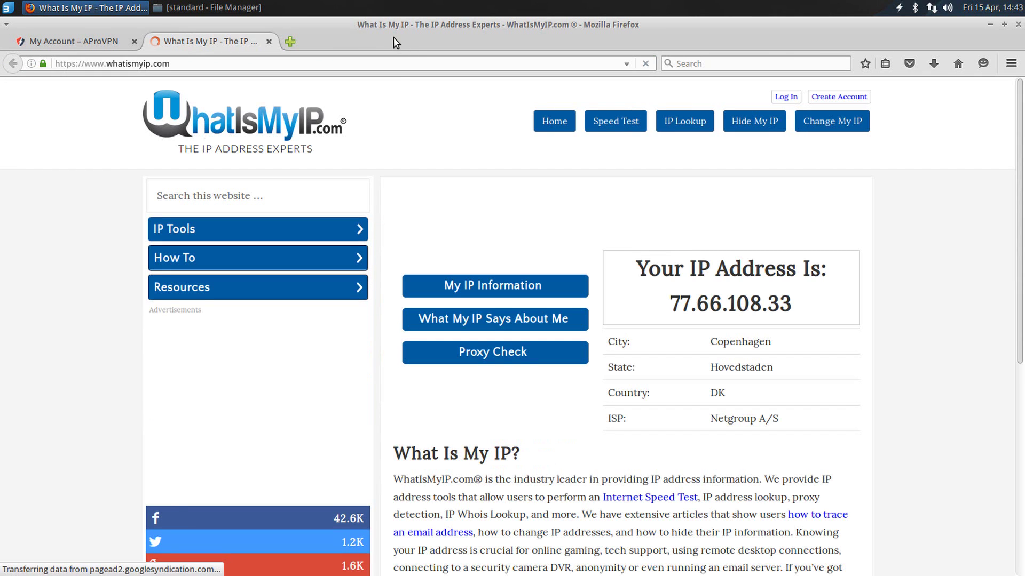
{"action": "left_click_drag", "start_coordinate": [618, 272], "coordinate": [755, 311]}
{"action": "left_click_drag", "start_coordinate": [607, 391], "coordinate": [753, 402]}
{"action": "left_click", "coordinate": [751, 403]}
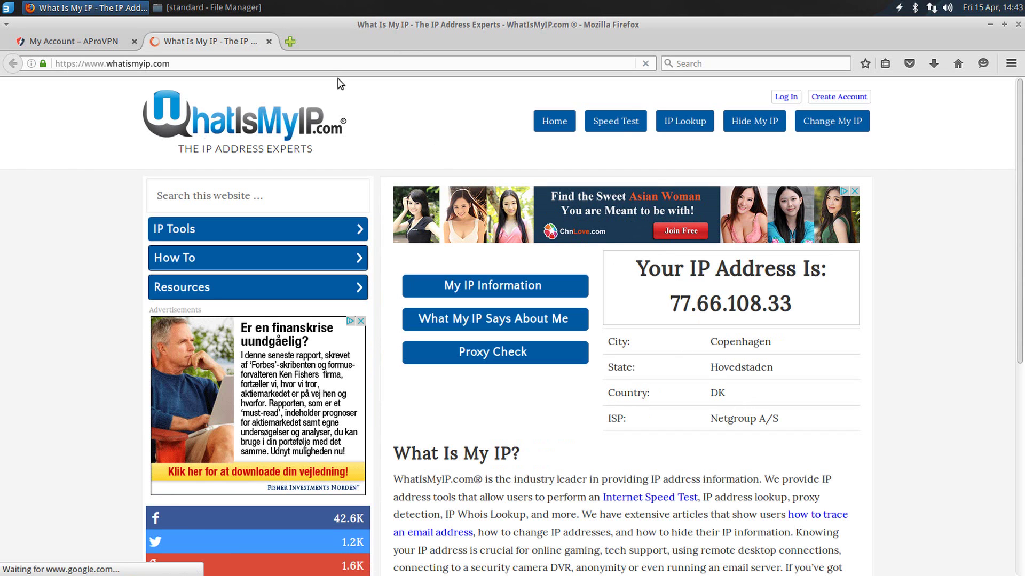
{"action": "left_click", "coordinate": [128, 45]}
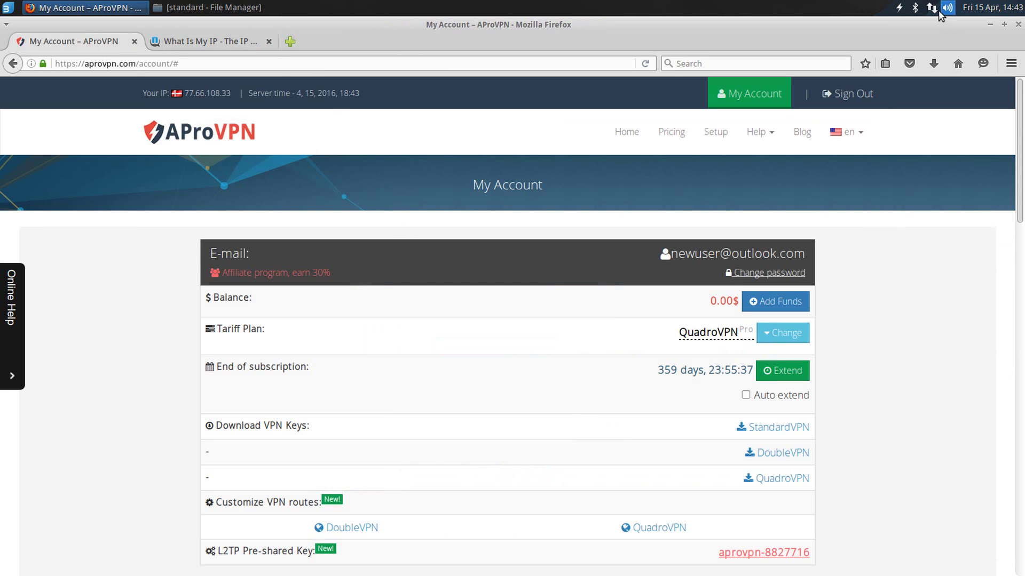
Step: Disconnect the Denmark VPN from the network tray menu
{"action": "left_click", "coordinate": [932, 8]}
{"action": "mouse_move", "coordinate": [935, 68]}
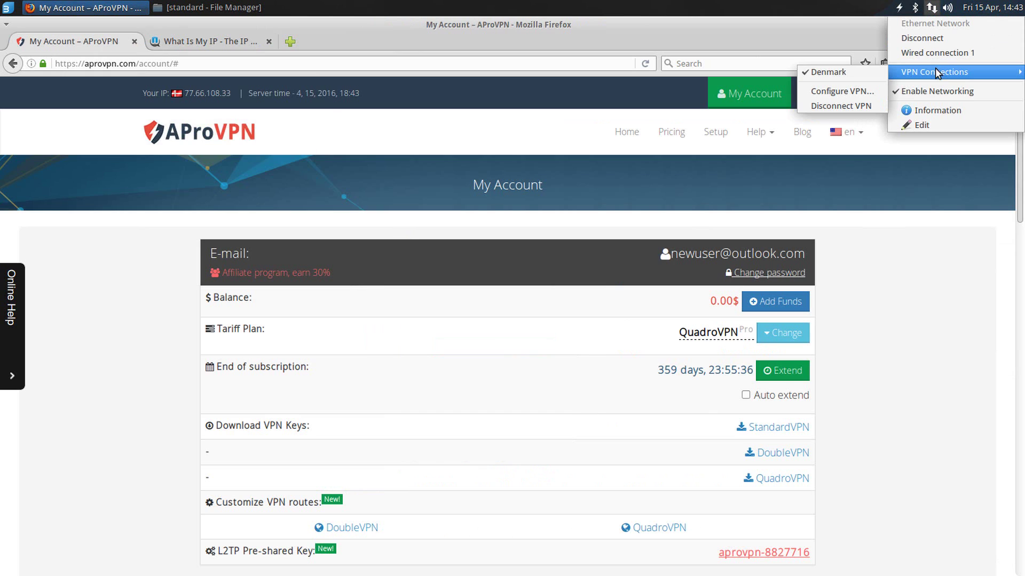
{"action": "left_click", "coordinate": [858, 72]}
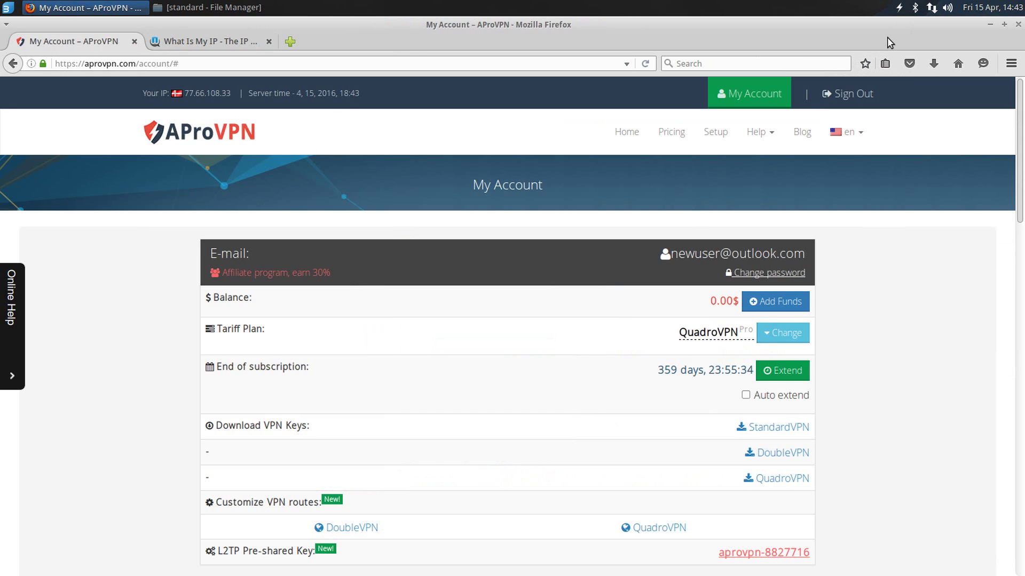
Step: In VPN connection settings, add a connection of type 'Import a saved VPN configuration'
{"action": "left_click", "coordinate": [934, 13]}
{"action": "mouse_move", "coordinate": [929, 75]}
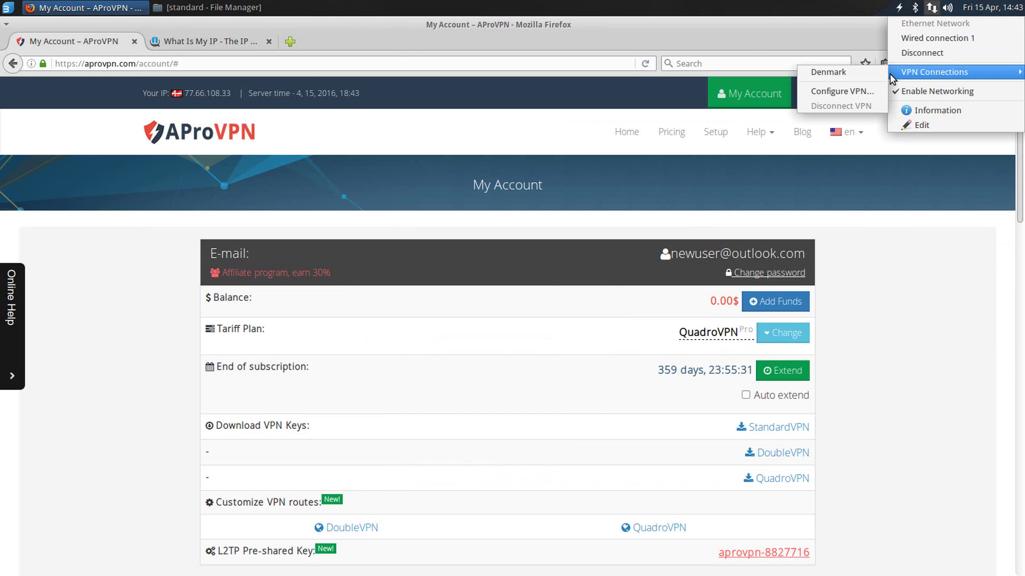
{"action": "left_click", "coordinate": [856, 91]}
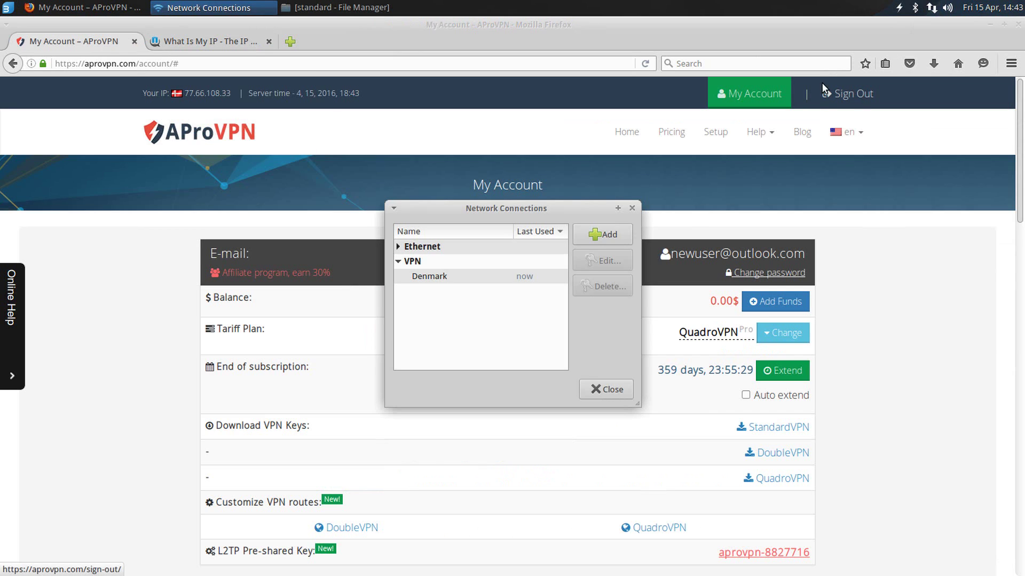
{"action": "left_click", "coordinate": [601, 235]}
{"action": "left_click", "coordinate": [587, 327]}
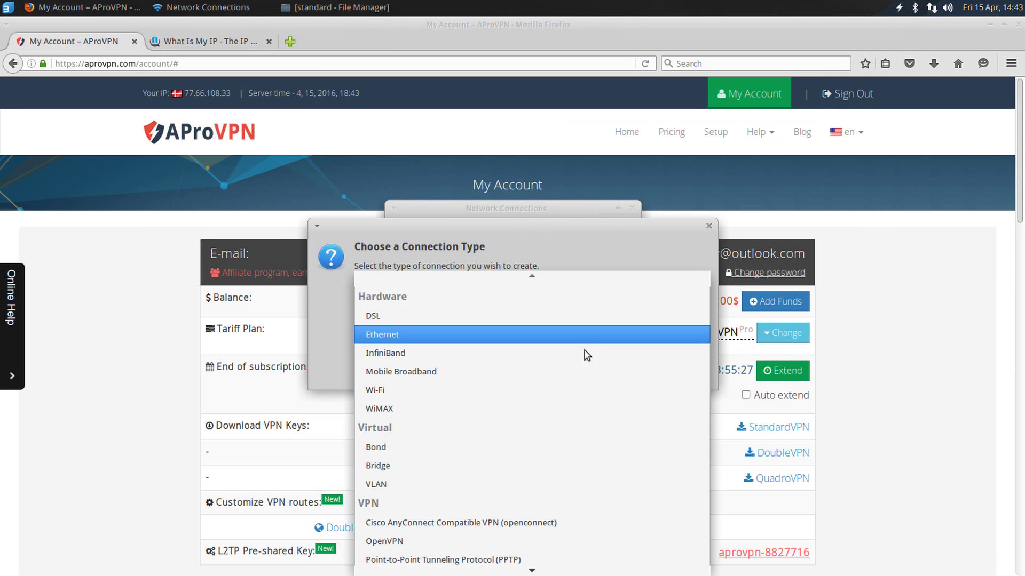
{"action": "left_click", "coordinate": [459, 566]}
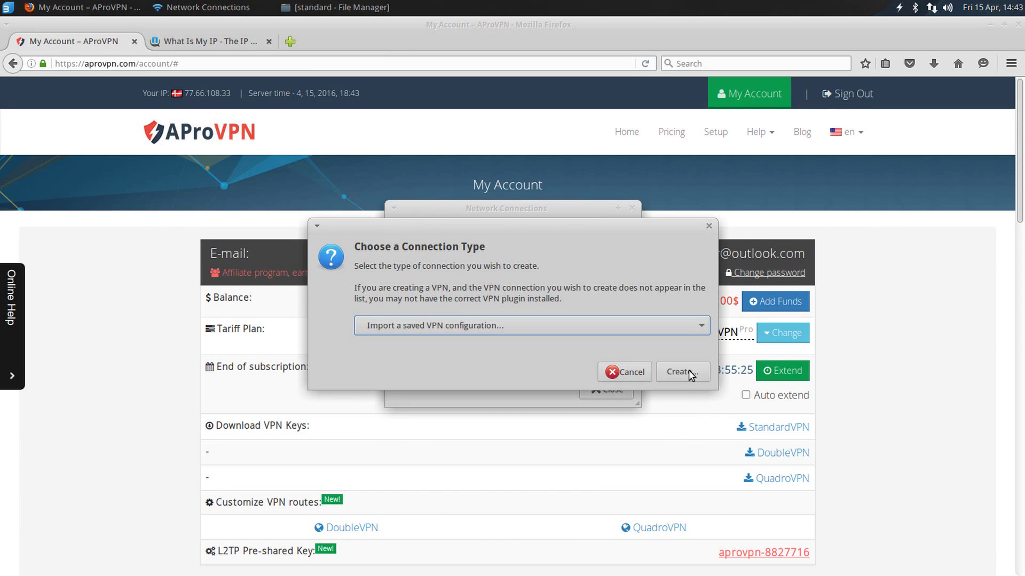
{"action": "left_click", "coordinate": [681, 372]}
Step: Import Singapore.ovpn from Desktop/aprovpn/standard, opening its editor
{"action": "double_click", "coordinate": [459, 220]}
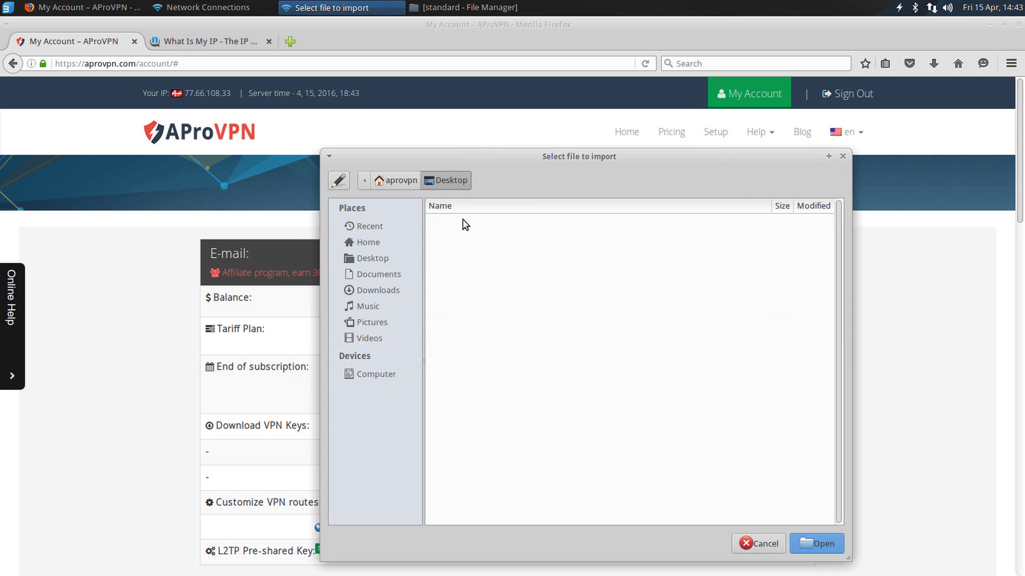
{"action": "double_click", "coordinate": [465, 222]}
{"action": "double_click", "coordinate": [454, 222]}
{"action": "scroll", "coordinate": [596, 320], "scroll_direction": "down", "scroll_amount": 3}
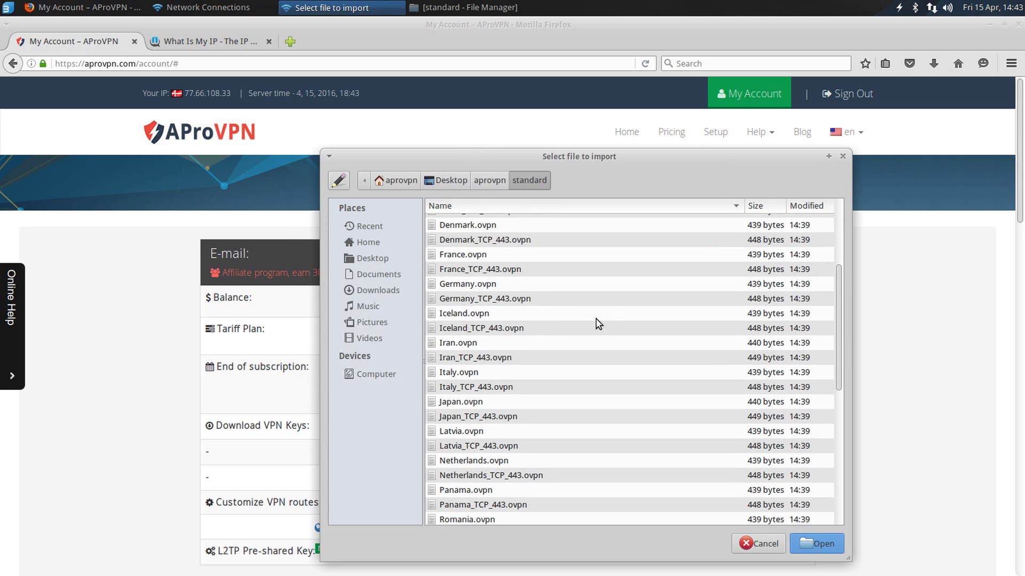
{"action": "scroll", "coordinate": [596, 320], "scroll_direction": "down", "scroll_amount": 3}
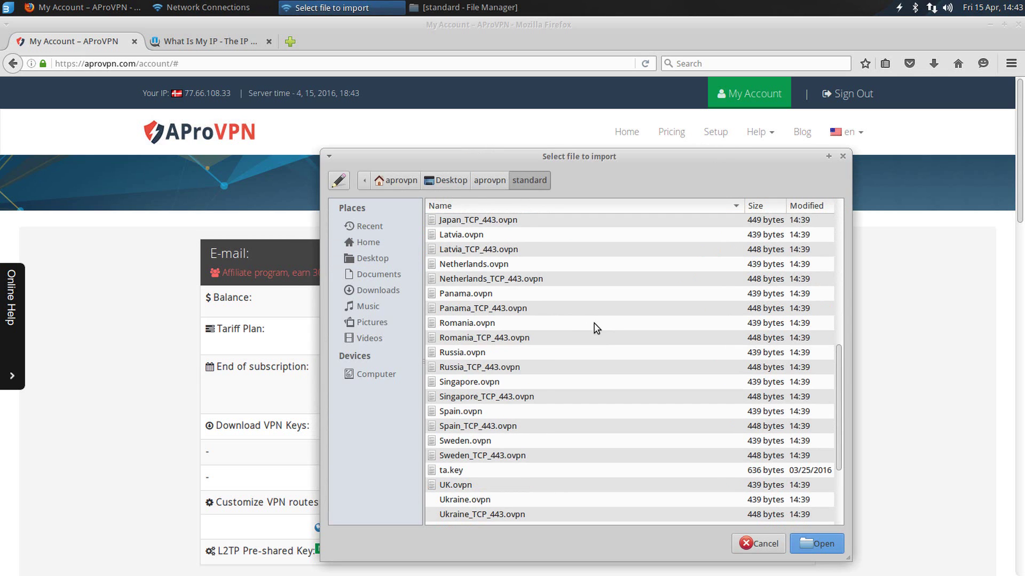
{"action": "left_click", "coordinate": [489, 385]}
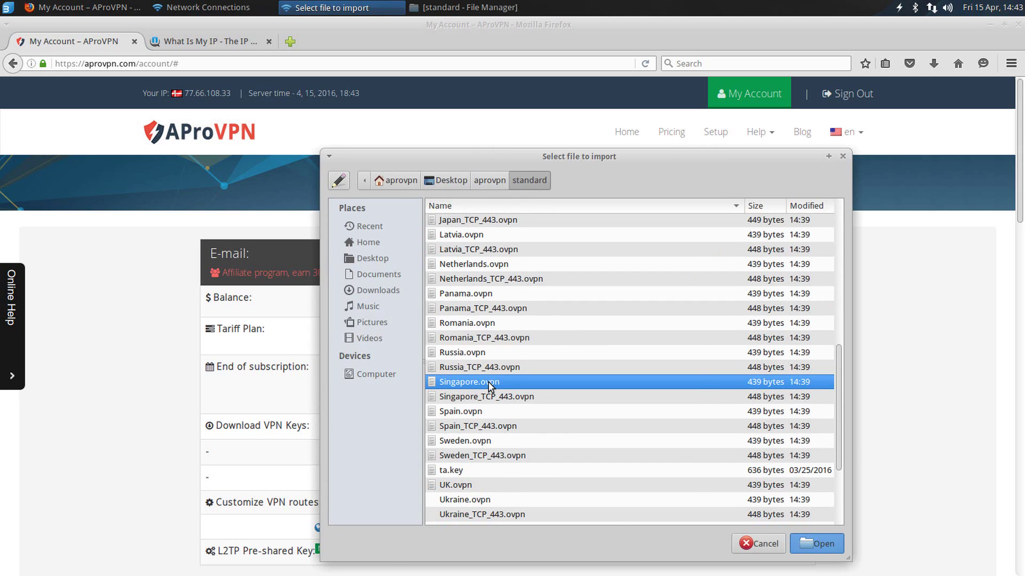
{"action": "double_click", "coordinate": [489, 385]}
{"action": "left_click", "coordinate": [521, 275]}
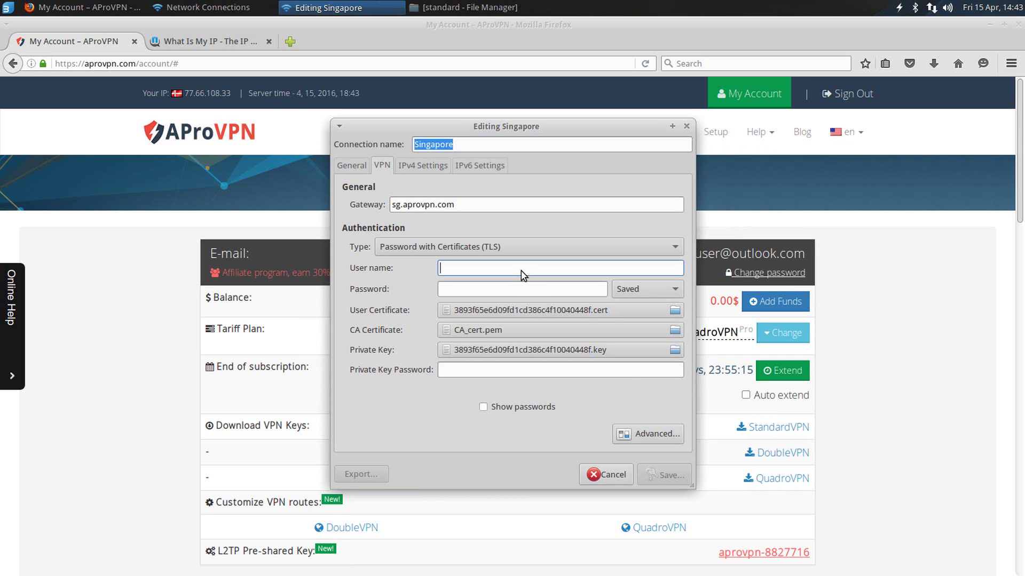
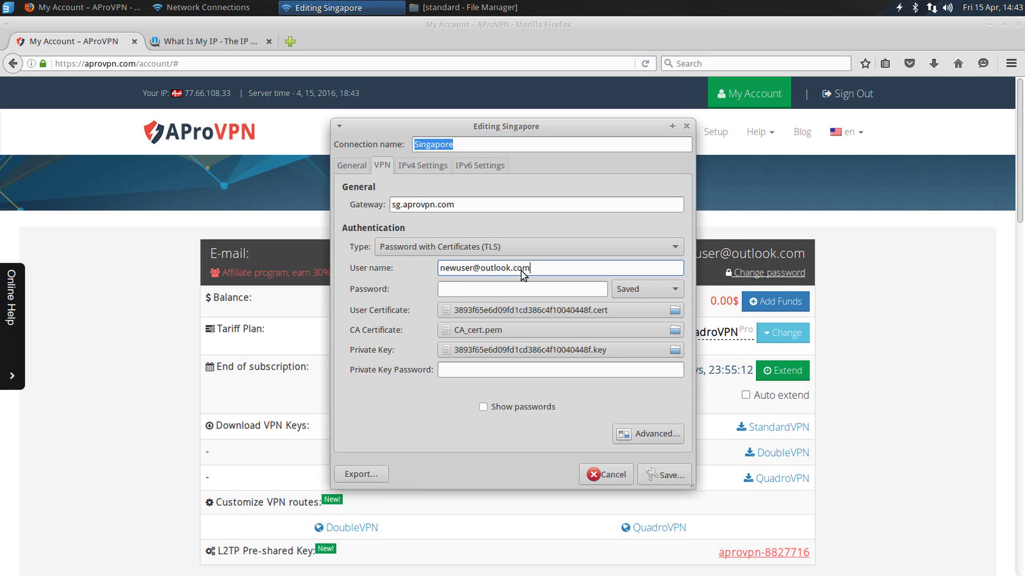
Step: Enter the account user name and password for Singapore and save the connection
{"action": "key", "text": "Tab"}
{"action": "type", "text": "p"}
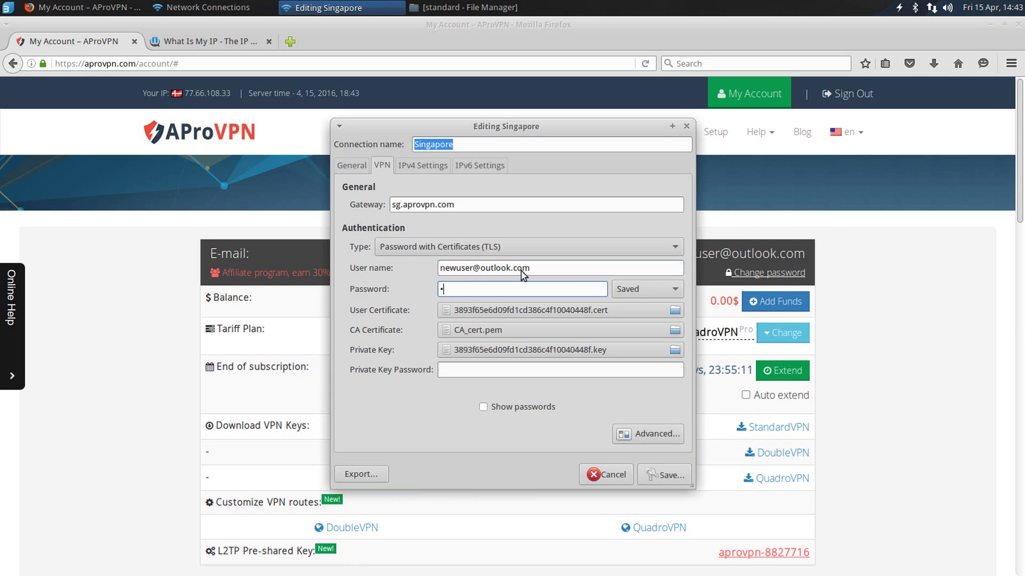
{"action": "left_click", "coordinate": [665, 478]}
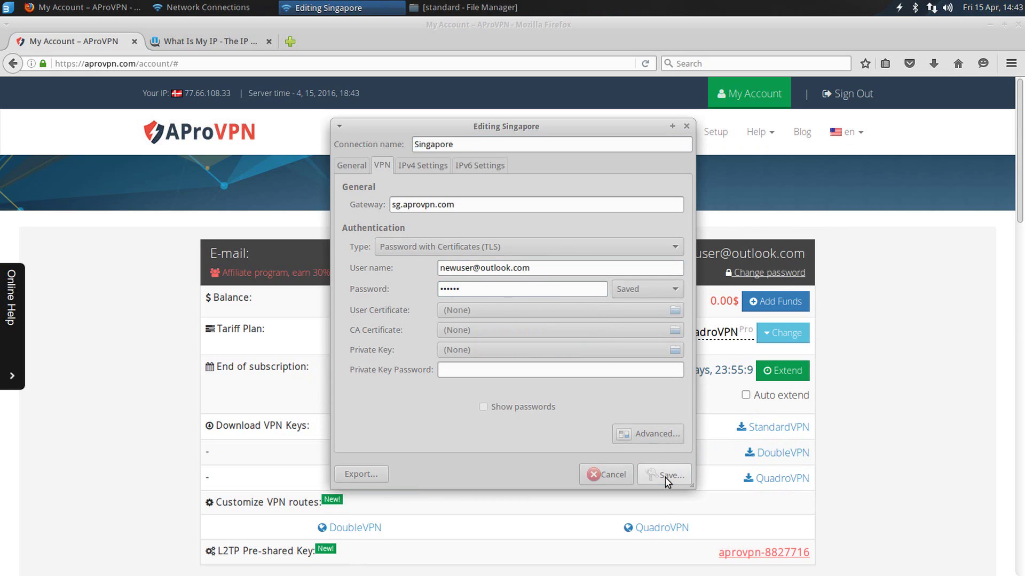
Step: Close Network Connections and connect to the Singapore VPN from the tray
{"action": "left_click", "coordinate": [606, 395]}
{"action": "left_click", "coordinate": [929, 13]}
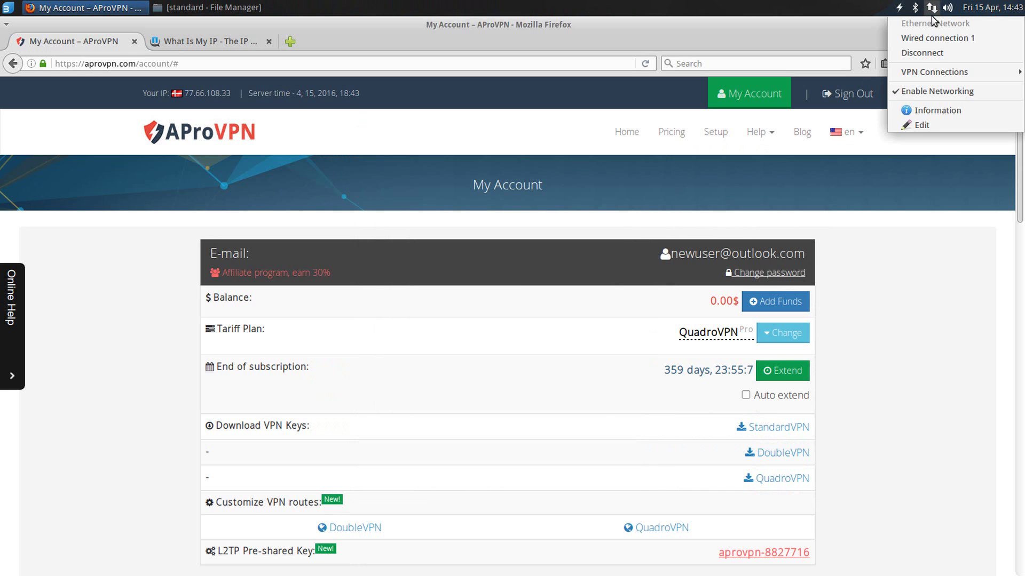
{"action": "mouse_move", "coordinate": [926, 71]}
{"action": "left_click", "coordinate": [827, 77]}
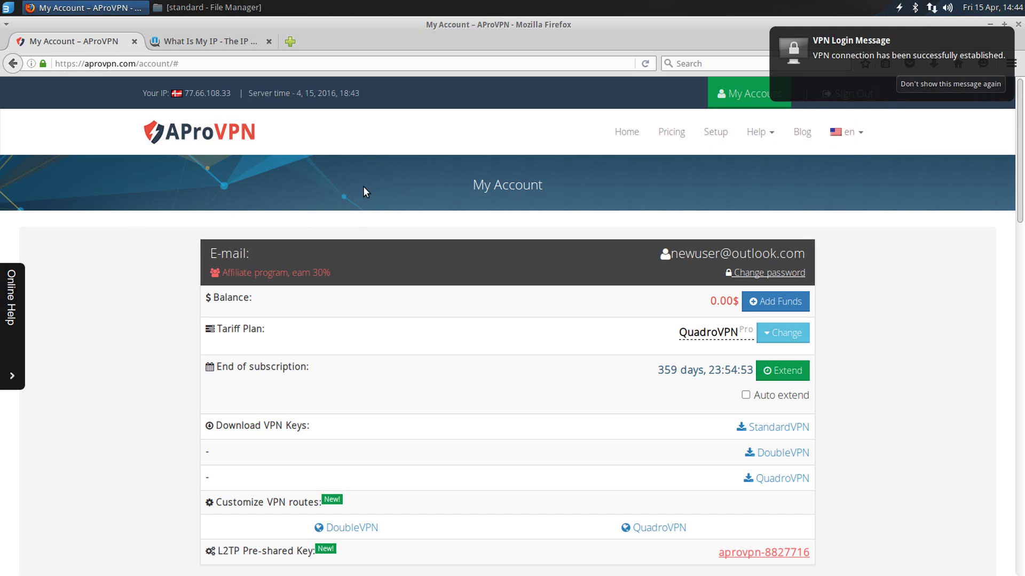
Step: Reload the account page and whatismyip.com, confirming IP 128.199.102.168 in Singapore, SG
{"action": "left_click", "coordinate": [645, 64]}
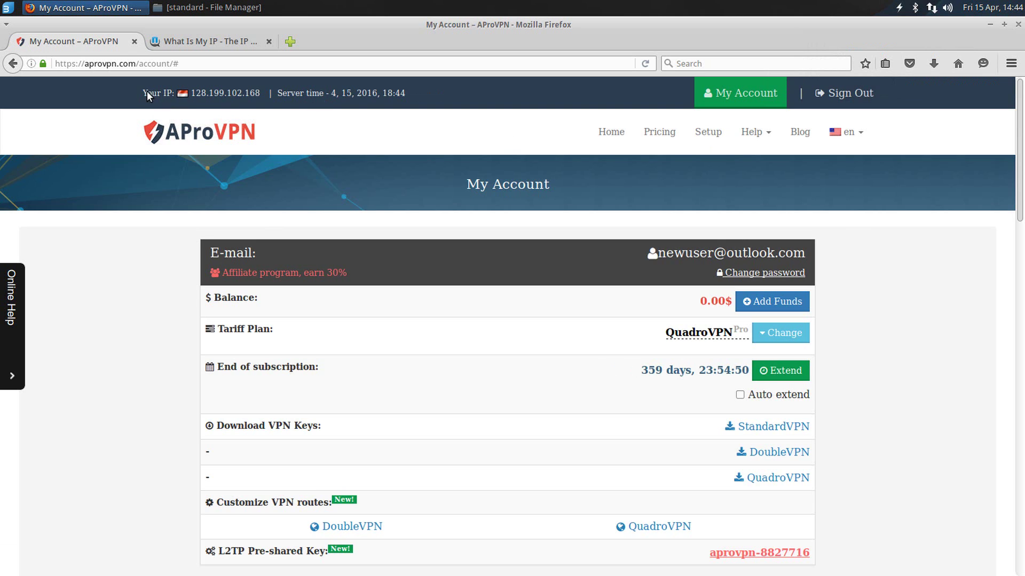
{"action": "left_click", "coordinate": [160, 93]}
{"action": "left_click", "coordinate": [228, 43]}
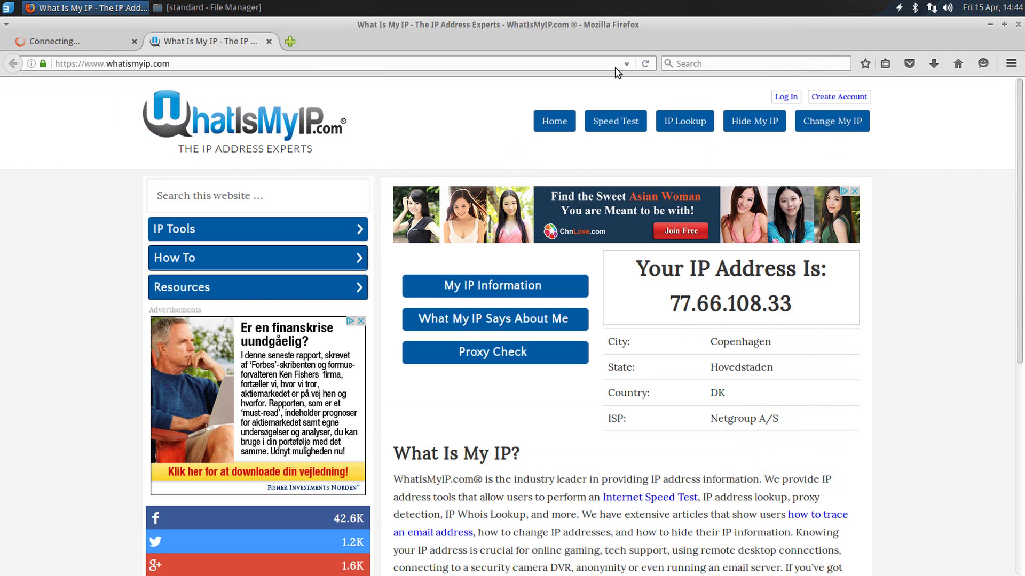
{"action": "left_click", "coordinate": [644, 65]}
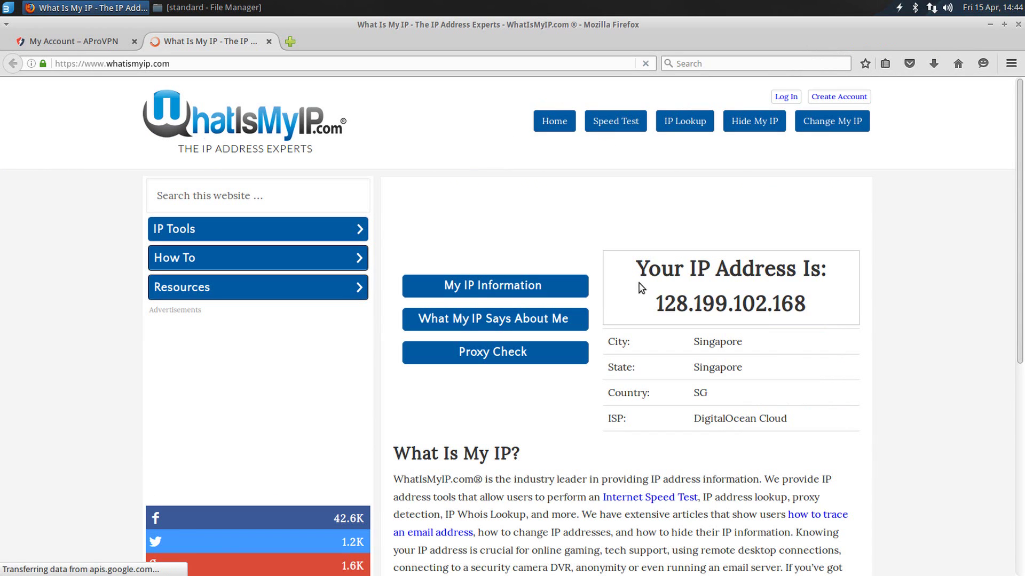
{"action": "left_click_drag", "start_coordinate": [647, 269], "coordinate": [836, 314]}
{"action": "left_click", "coordinate": [835, 314]}
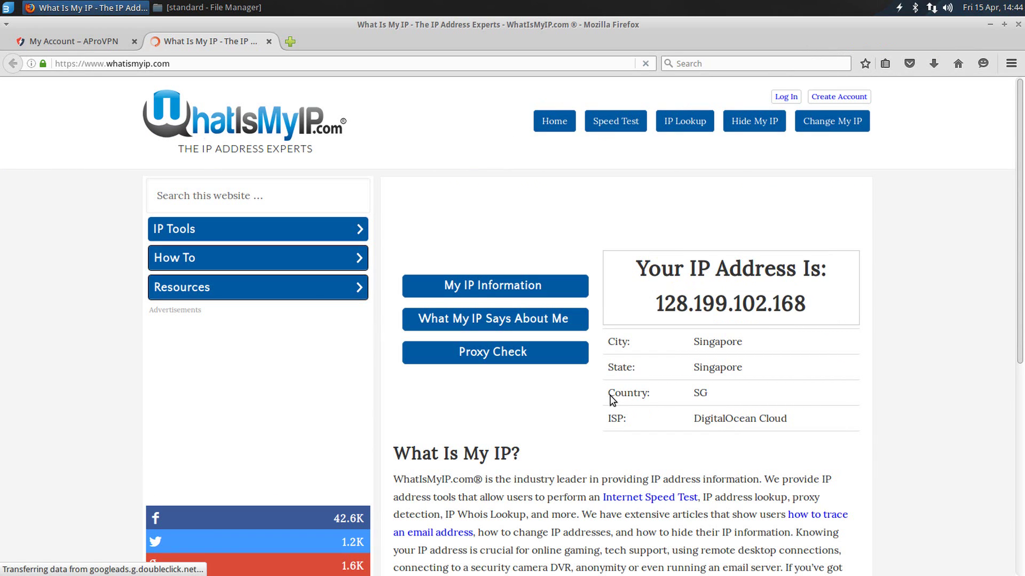
{"action": "left_click_drag", "start_coordinate": [608, 393], "coordinate": [806, 401]}
{"action": "left_click", "coordinate": [768, 404]}
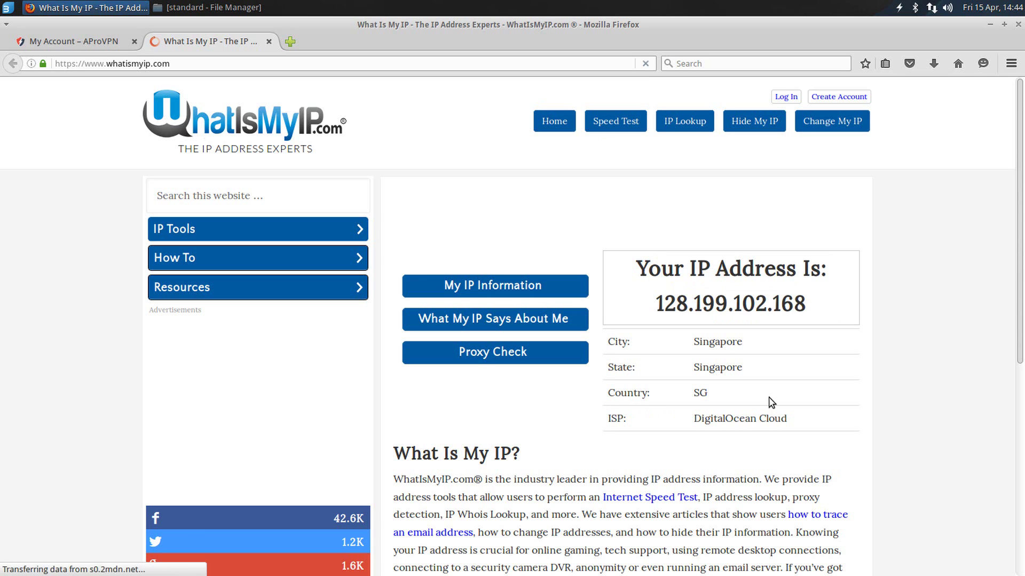
Step: Return to the AProVPN account page and disconnect the Singapore VPN
{"action": "left_click", "coordinate": [79, 43]}
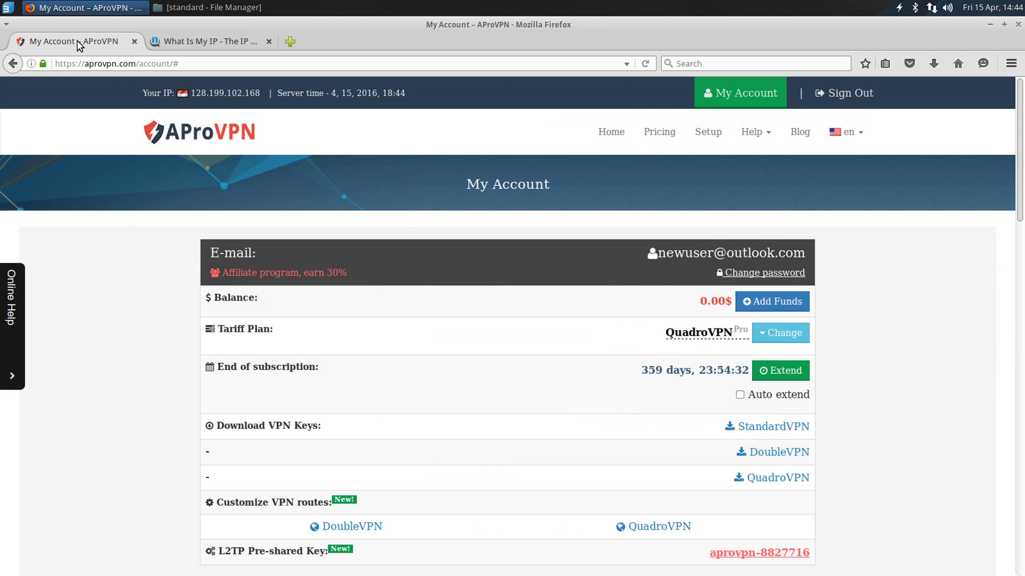
{"action": "left_click", "coordinate": [931, 9]}
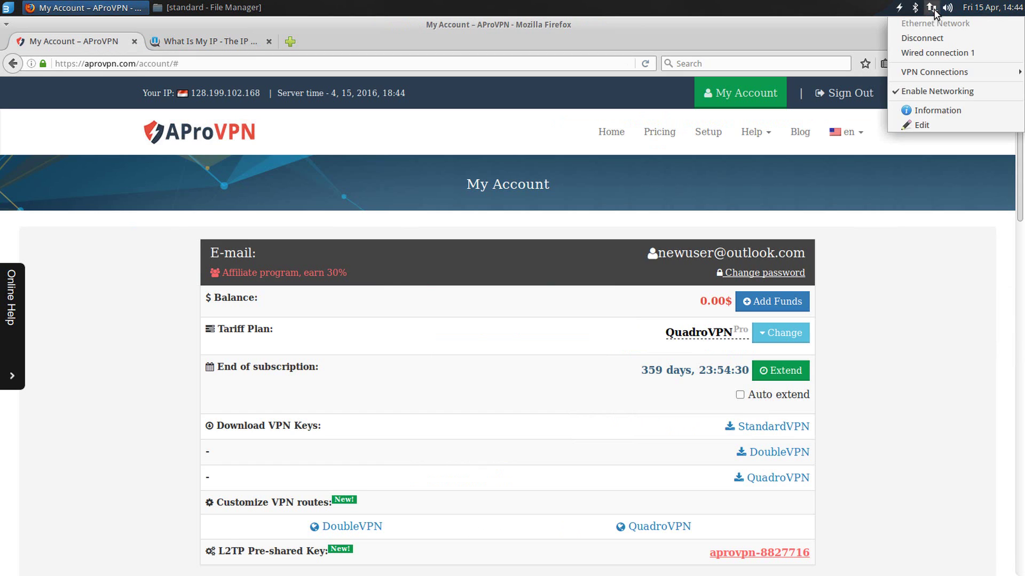
{"action": "mouse_move", "coordinate": [921, 69]}
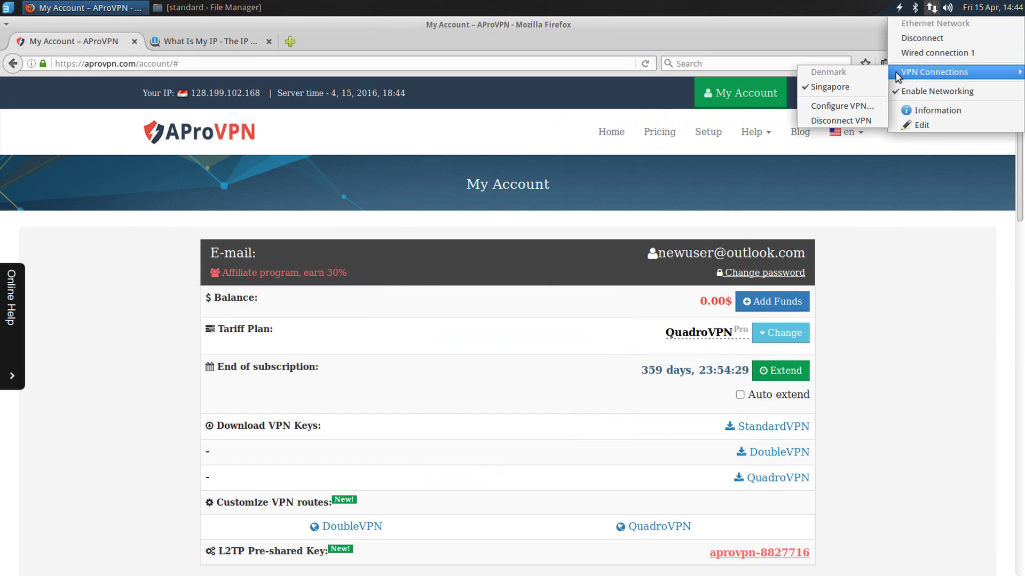
{"action": "left_click", "coordinate": [841, 86]}
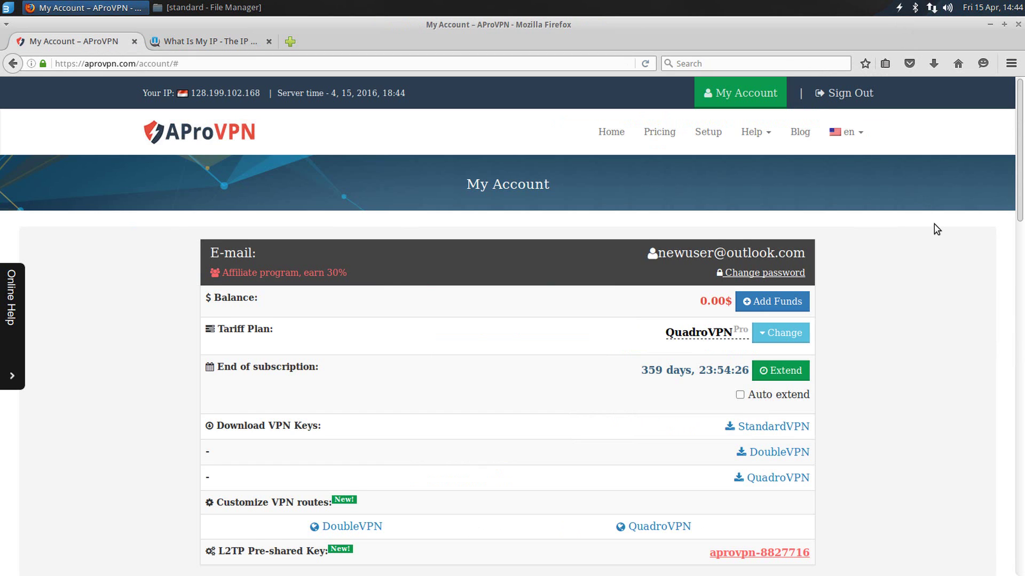
{"action": "scroll", "coordinate": [933, 226], "scroll_direction": "down", "scroll_amount": 2}
Step: Download the DoubleVPN keys archive and open it from recent downloads
{"action": "left_click_drag", "start_coordinate": [217, 319], "coordinate": [368, 325]}
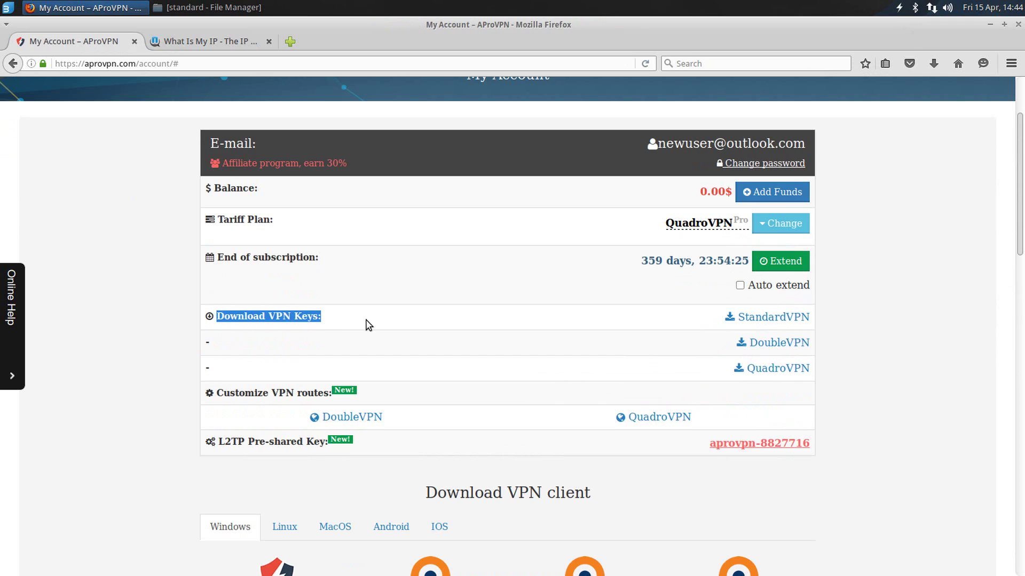
{"action": "left_click", "coordinate": [774, 343]}
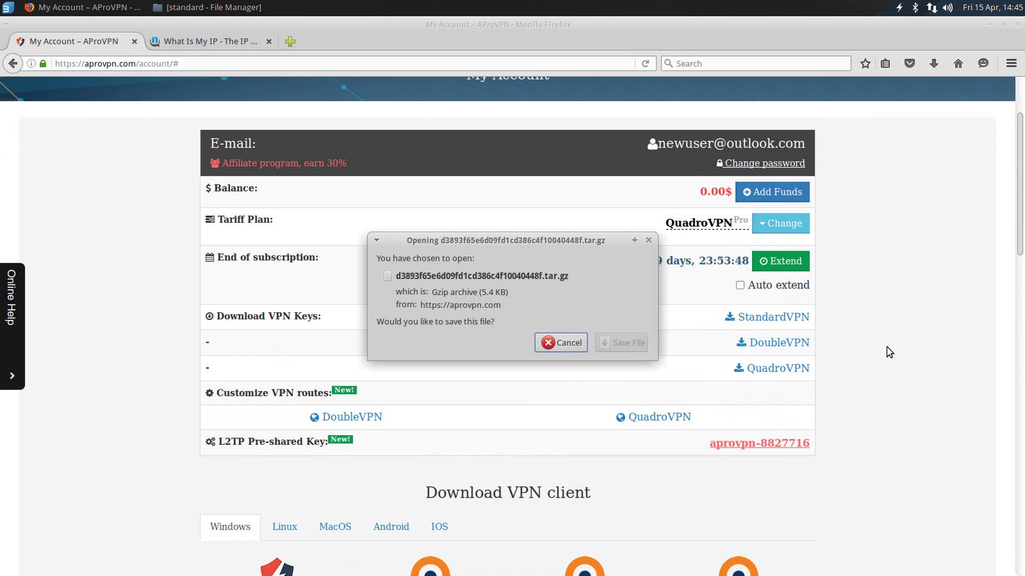
{"action": "left_click", "coordinate": [600, 339]}
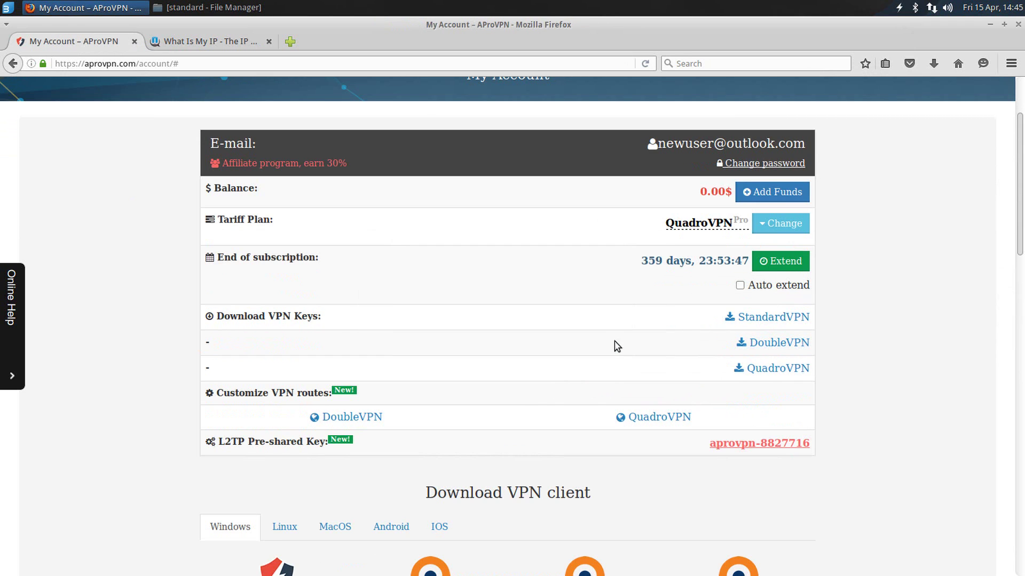
{"action": "left_click", "coordinate": [932, 64]}
{"action": "left_click", "coordinate": [746, 111]}
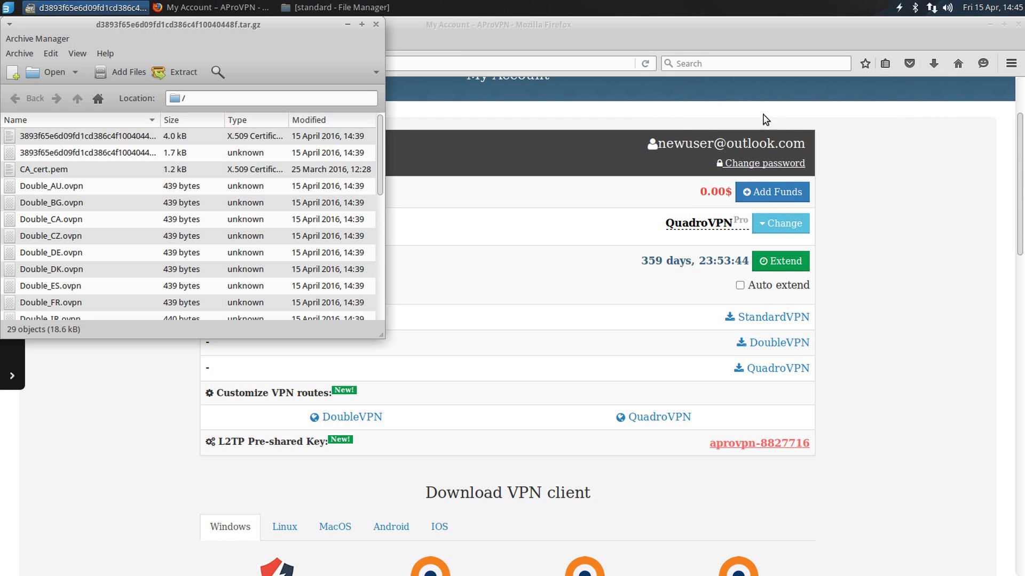
Step: Create and open a new folder named 'double' inside aprovpn
{"action": "left_click", "coordinate": [989, 24]}
{"action": "left_click_drag", "start_coordinate": [317, 55], "coordinate": [705, 147]}
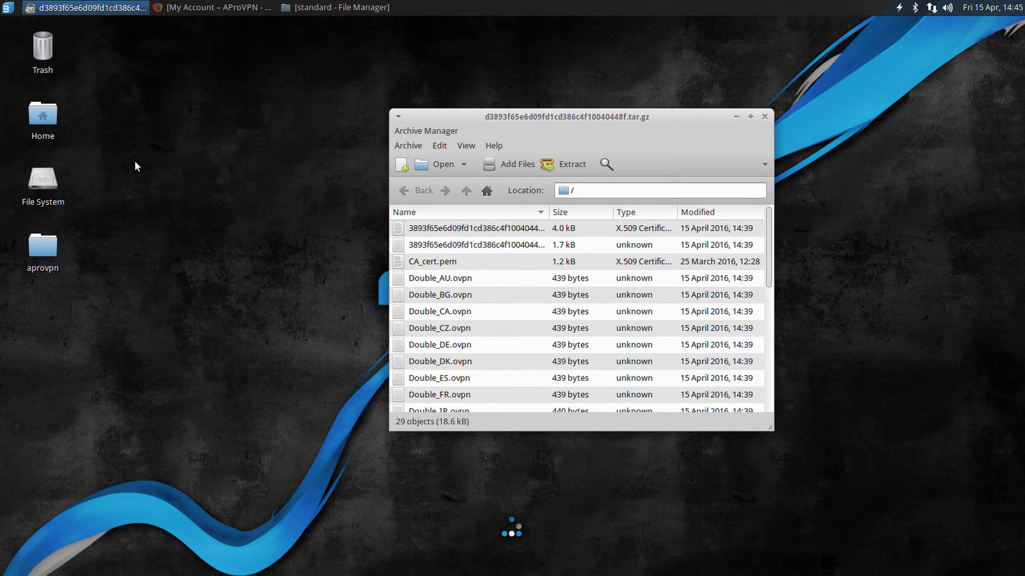
{"action": "left_click", "coordinate": [341, 7]}
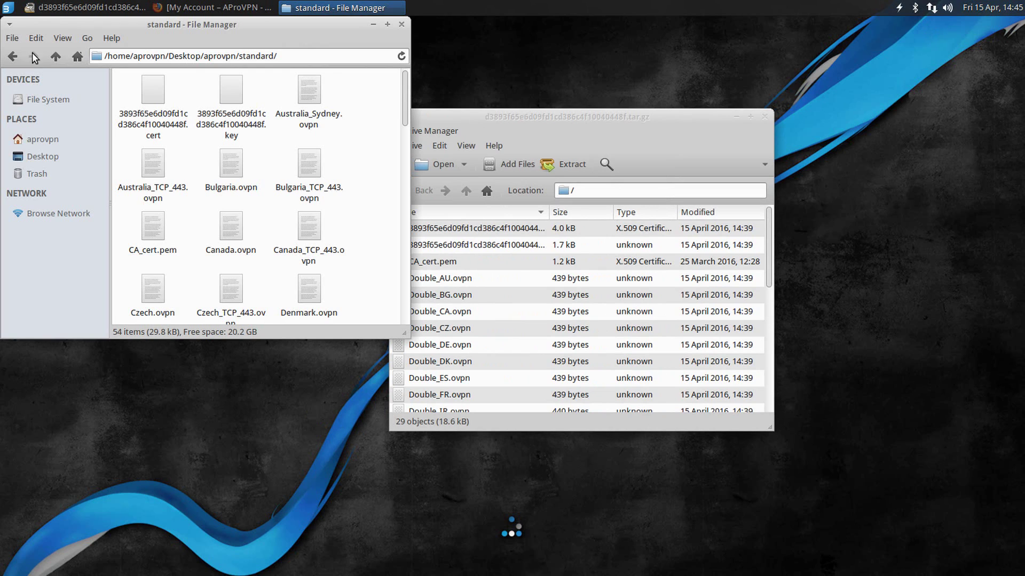
{"action": "left_click", "coordinate": [16, 56]}
{"action": "right_click", "coordinate": [236, 128]}
{"action": "left_click", "coordinate": [254, 134]}
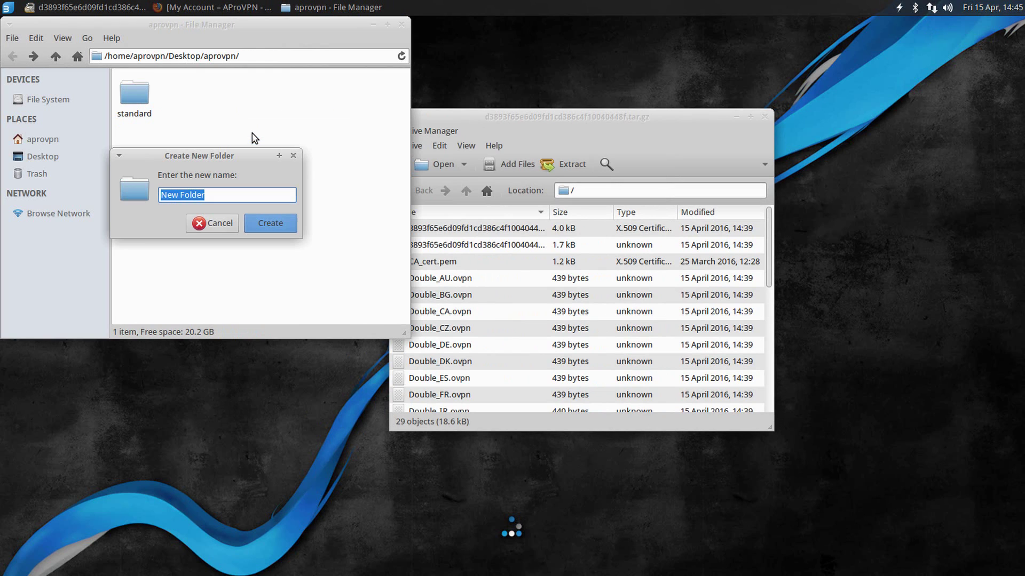
{"action": "type", "text": "double"}
{"action": "key", "text": "Return"}
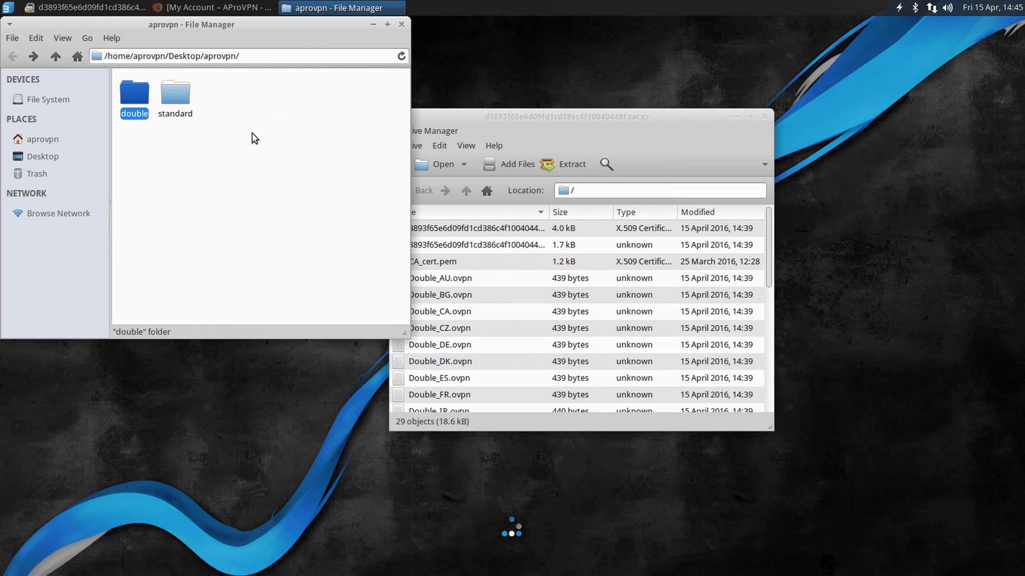
{"action": "double_click", "coordinate": [144, 97]}
Step: Extract all 29 archive files into the double folder and close Archive Manager
{"action": "left_click", "coordinate": [443, 228]}
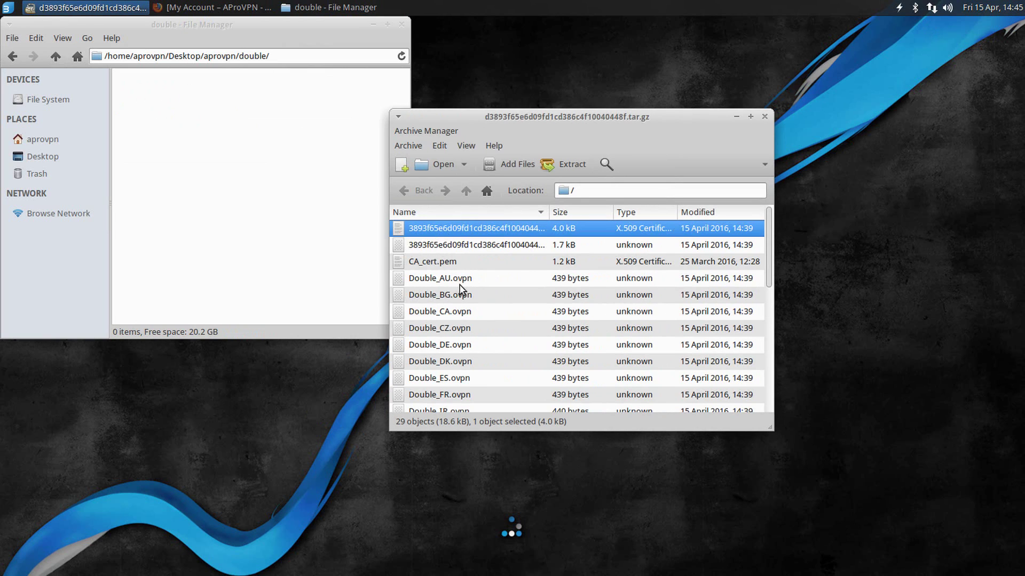
{"action": "scroll", "coordinate": [470, 320], "scroll_direction": "down", "scroll_amount": 3}
{"action": "scroll", "coordinate": [486, 347], "scroll_direction": "down", "scroll_amount": 3}
{"action": "left_click", "coordinate": [441, 407], "text": "shift"}
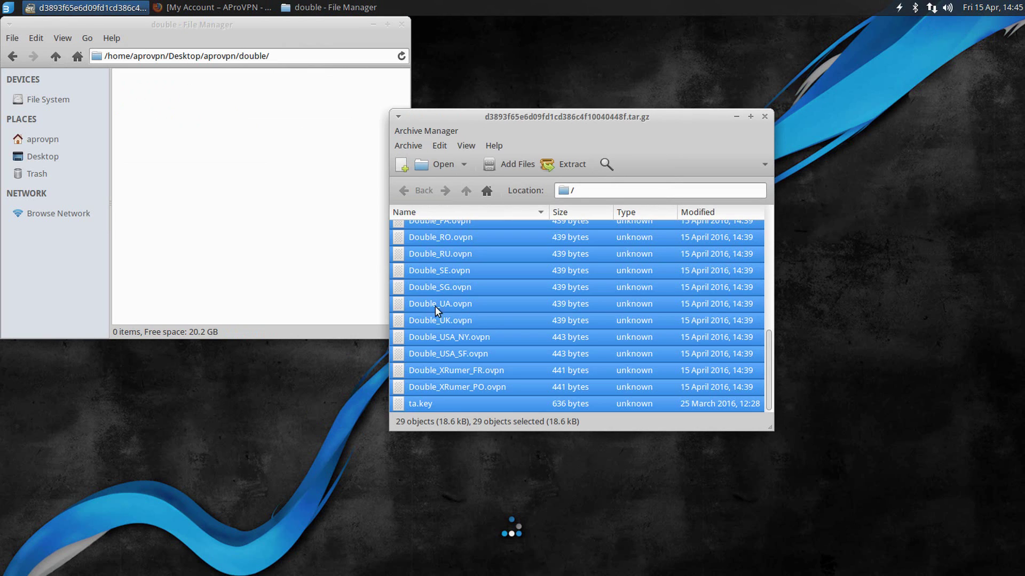
{"action": "left_click_drag", "start_coordinate": [434, 306], "coordinate": [263, 224]}
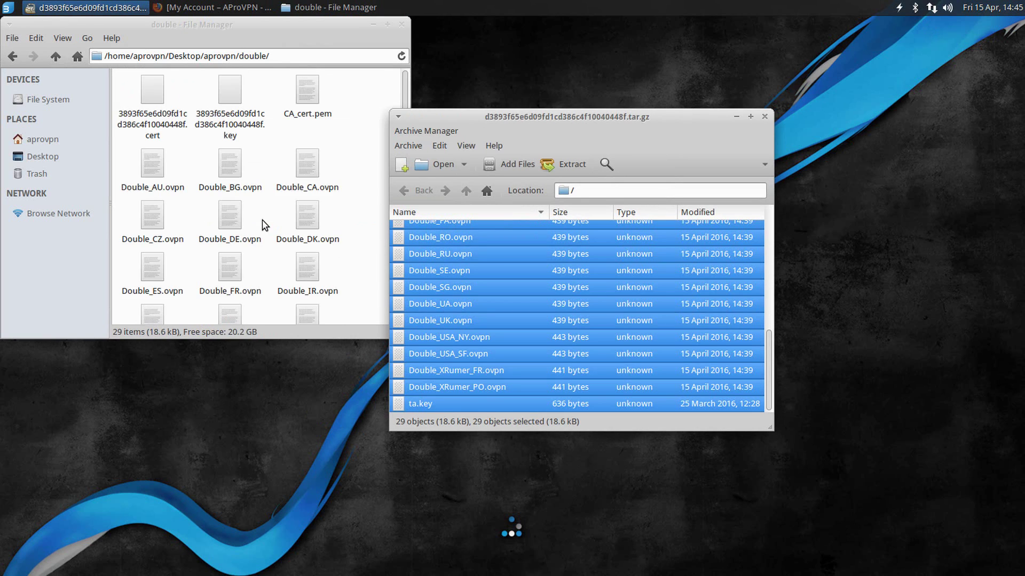
{"action": "left_click", "coordinate": [765, 116]}
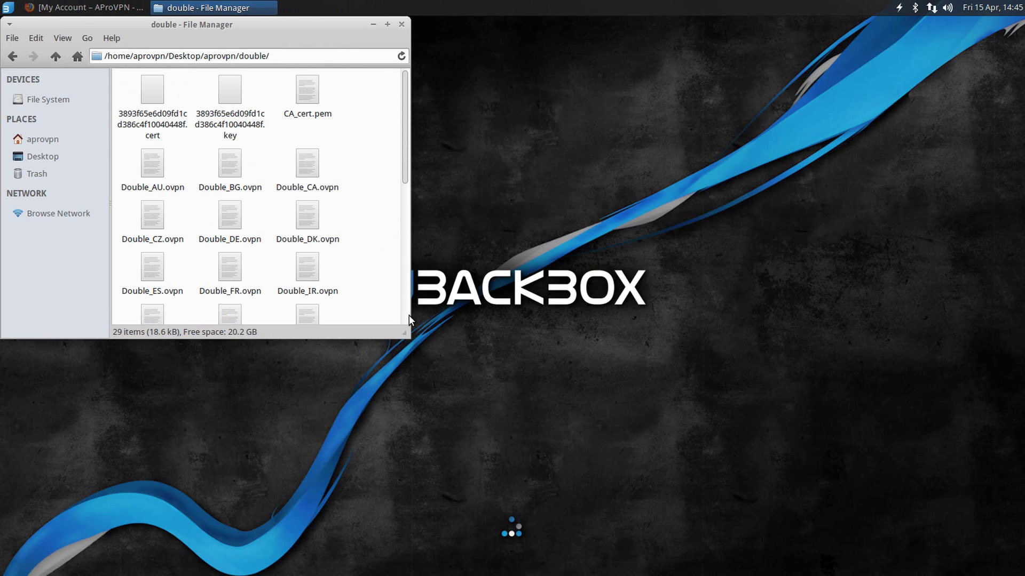
{"action": "left_click_drag", "start_coordinate": [406, 332], "coordinate": [639, 475]}
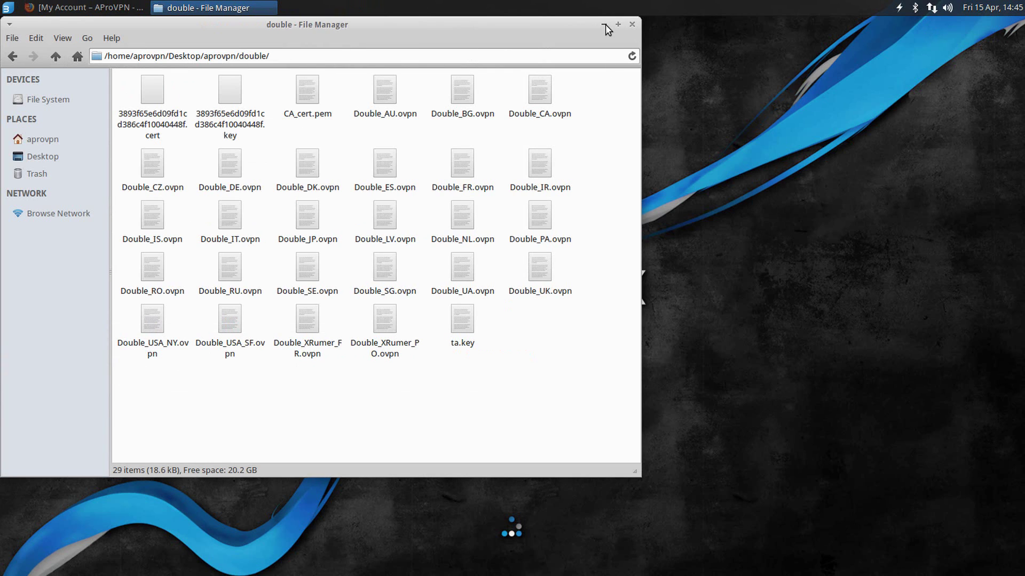
{"action": "left_click", "coordinate": [605, 25]}
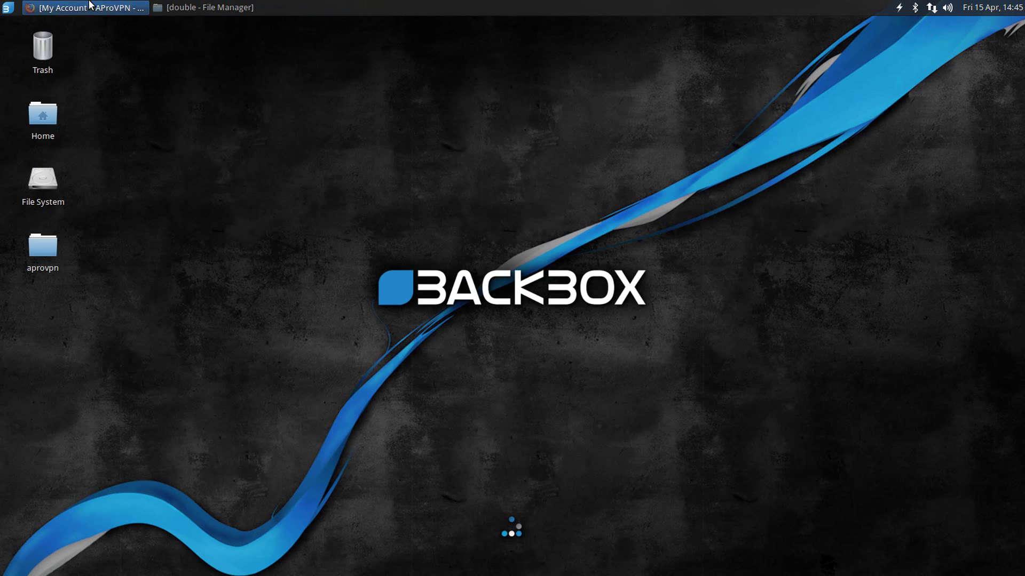
Step: Open the DoubleVPN route settings from the AProVPN account page in a new tab
{"action": "left_click", "coordinate": [87, 7]}
{"action": "left_click_drag", "start_coordinate": [231, 360], "coordinate": [412, 366]}
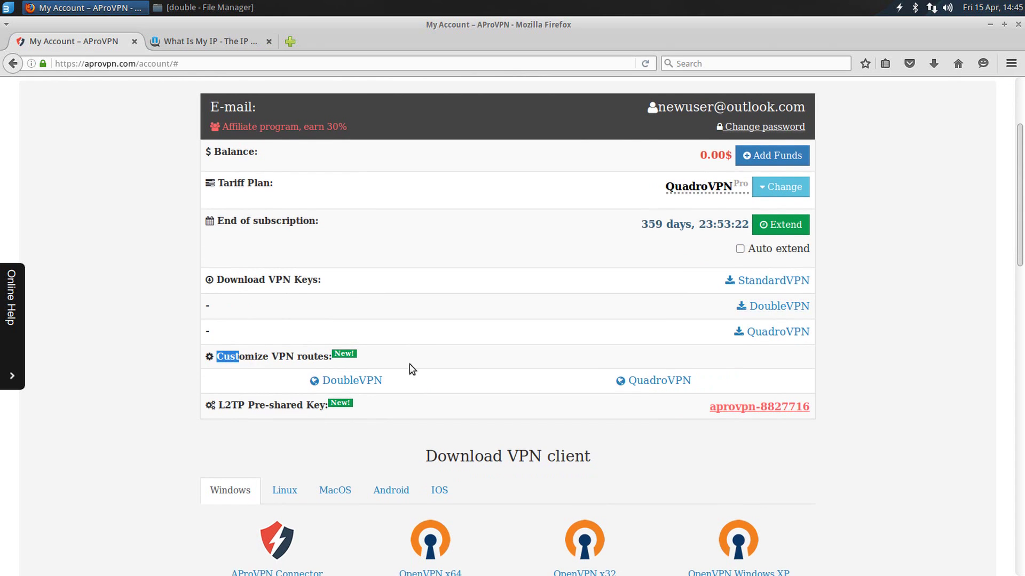
{"action": "middle_click", "coordinate": [352, 381]}
{"action": "left_click", "coordinate": [201, 42]}
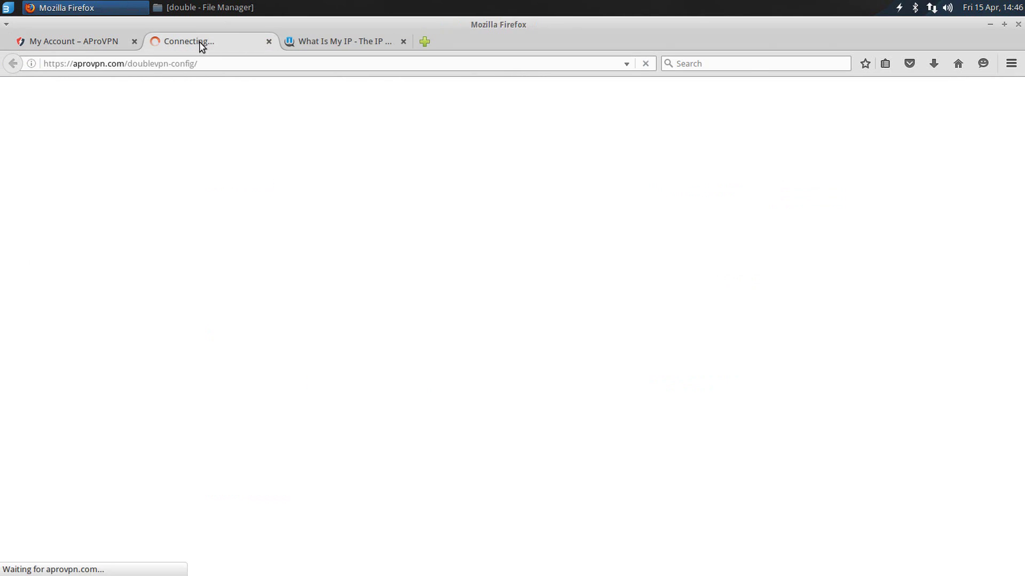
Step: Change the Czech Republic exit from Japan to Netherlands and save the routes
{"action": "scroll", "coordinate": [479, 194], "scroll_direction": "down", "scroll_amount": 5}
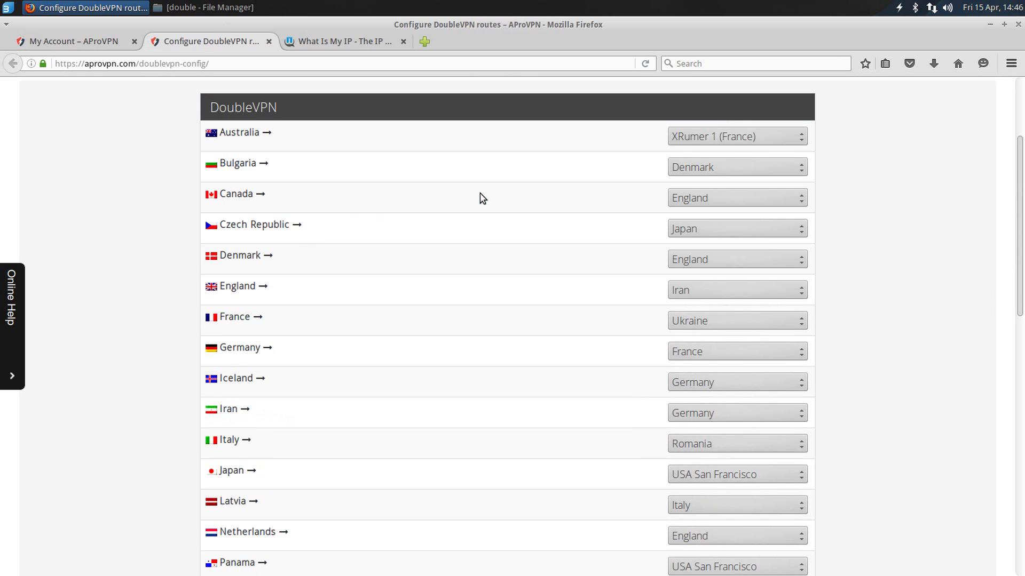
{"action": "scroll", "coordinate": [480, 192], "scroll_direction": "down", "scroll_amount": 5}
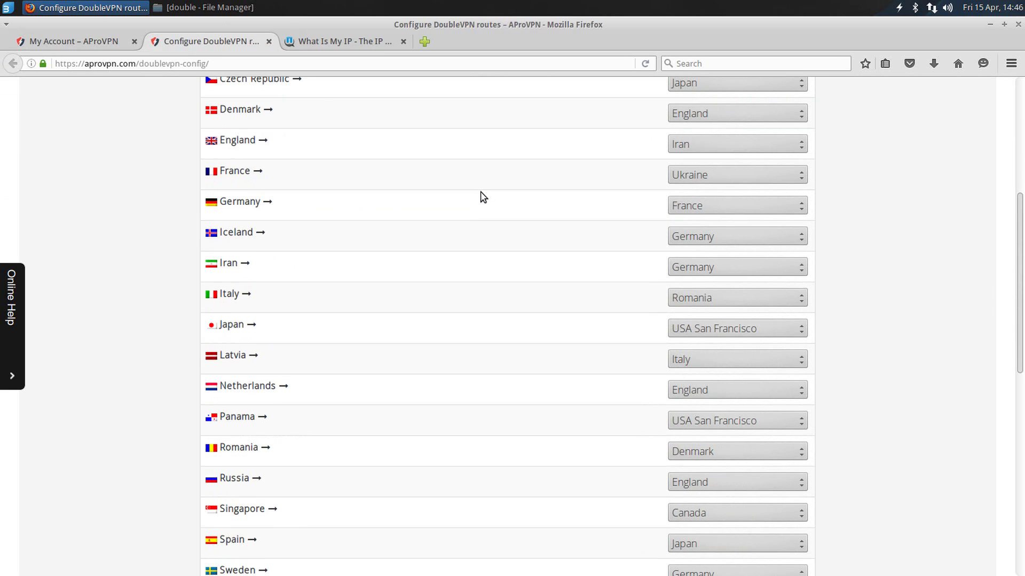
{"action": "scroll", "coordinate": [480, 198], "scroll_direction": "up", "scroll_amount": 5}
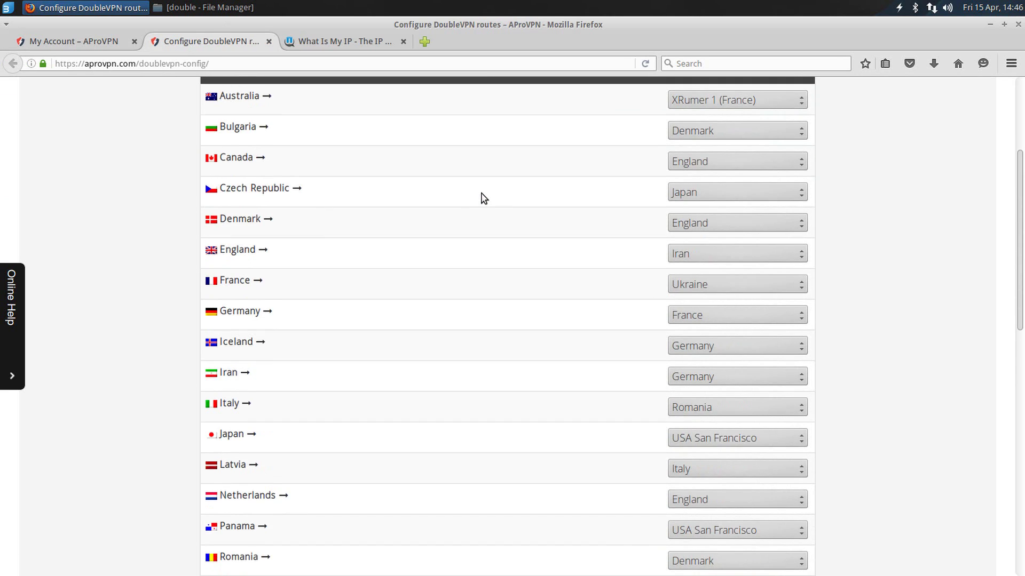
{"action": "left_click_drag", "start_coordinate": [230, 224], "coordinate": [291, 226]}
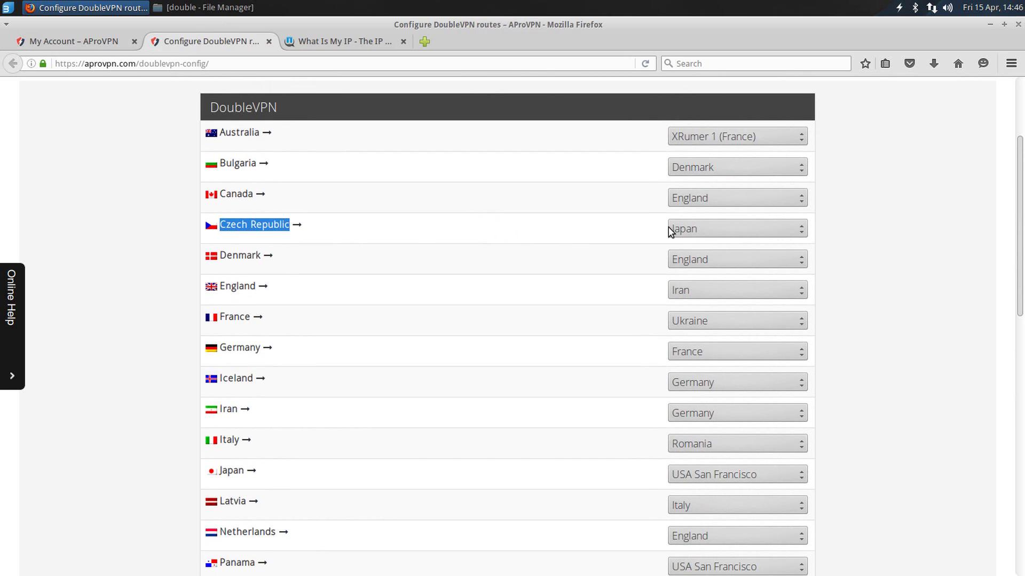
{"action": "left_click", "coordinate": [690, 231]}
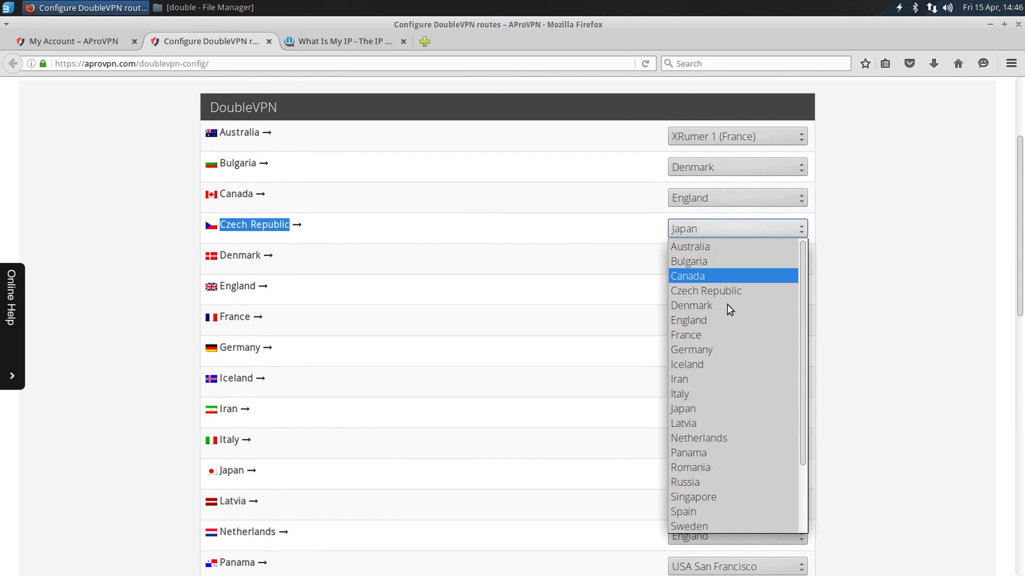
{"action": "scroll", "coordinate": [742, 341], "scroll_direction": "down", "scroll_amount": 2}
{"action": "left_click", "coordinate": [723, 398]}
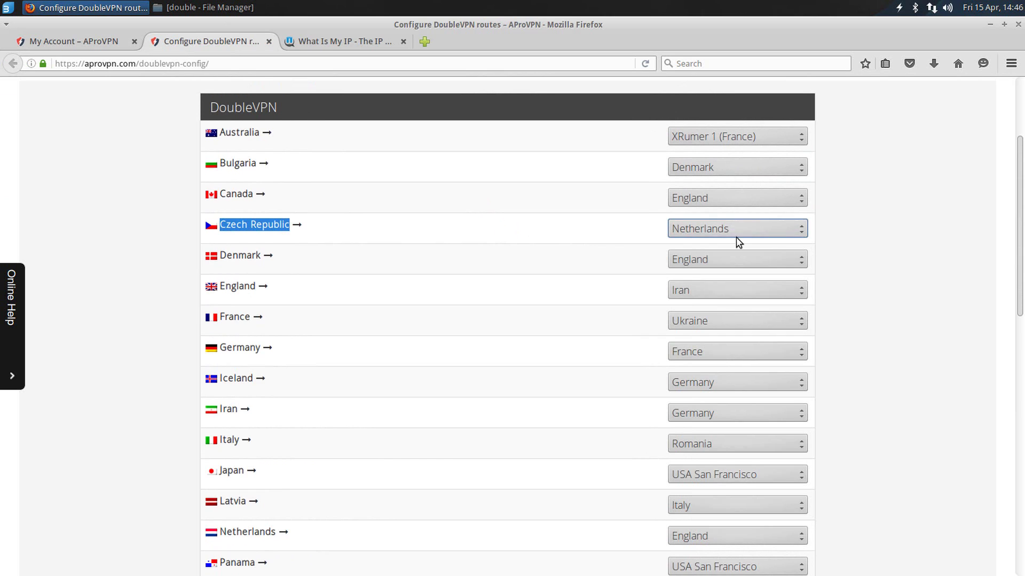
{"action": "scroll", "coordinate": [549, 302], "scroll_direction": "down", "scroll_amount": 10}
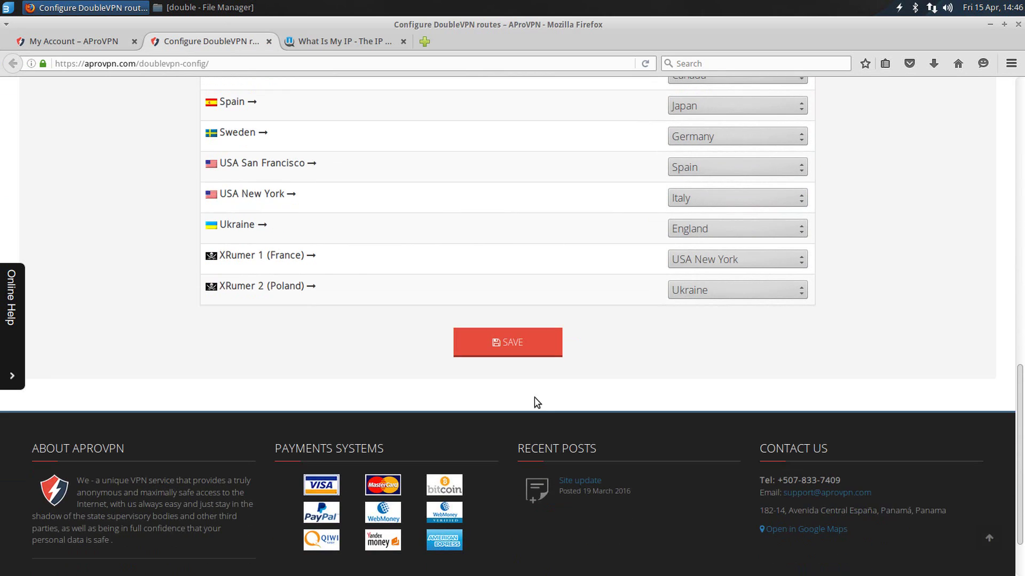
{"action": "left_click", "coordinate": [504, 342]}
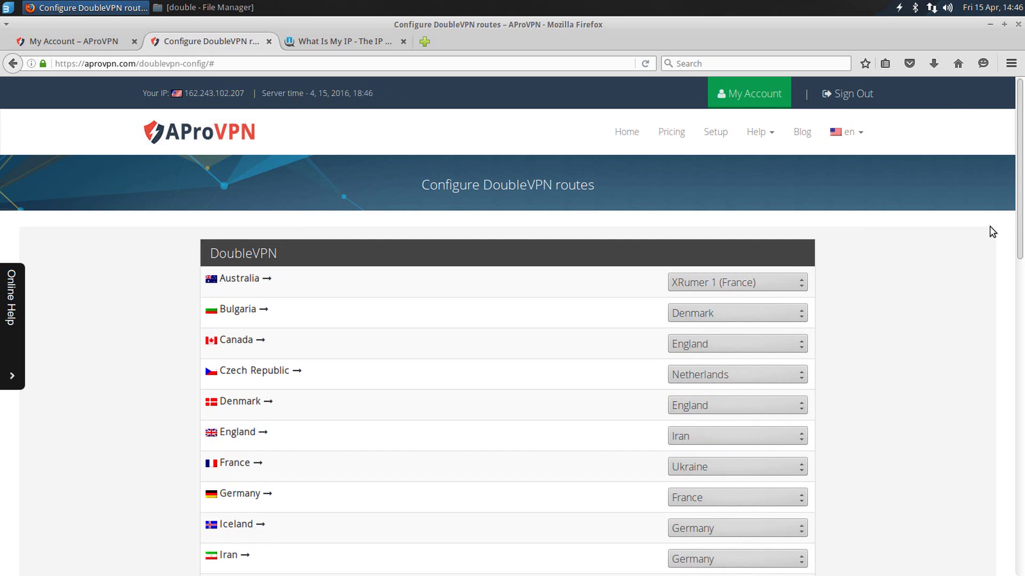
Step: Add a new VPN connection of type 'Import a saved VPN configuration'
{"action": "left_click", "coordinate": [932, 7]}
{"action": "mouse_move", "coordinate": [910, 75]}
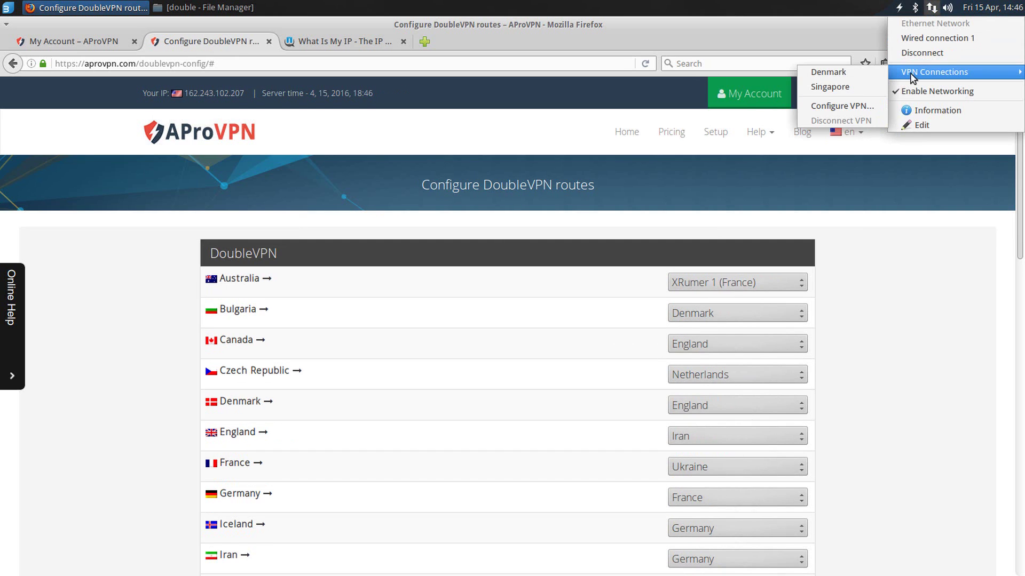
{"action": "left_click", "coordinate": [839, 105]}
{"action": "left_click", "coordinate": [600, 236]}
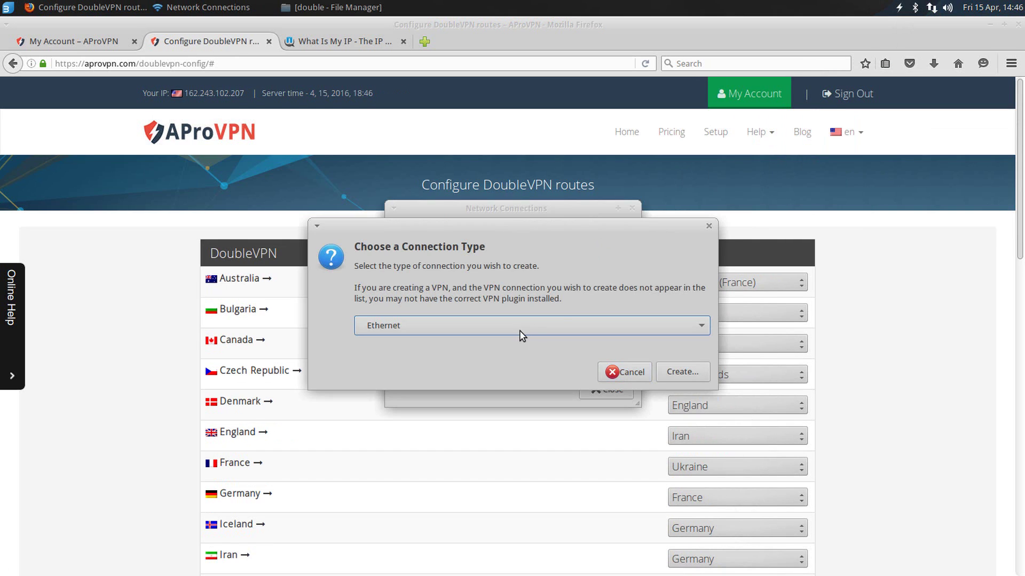
{"action": "left_click", "coordinate": [487, 455]}
{"action": "scroll", "coordinate": [476, 222], "scroll_direction": "down", "scroll_amount": 2}
{"action": "scroll", "coordinate": [524, 274], "scroll_direction": "up", "scroll_amount": 2}
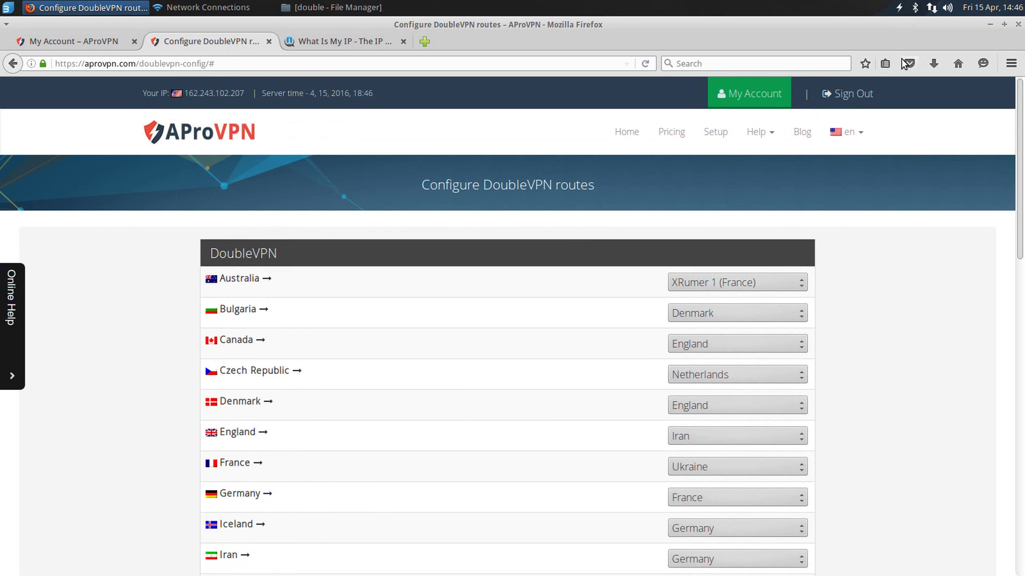
{"action": "key", "text": "alt+Tab"}
{"action": "left_click", "coordinate": [525, 325]}
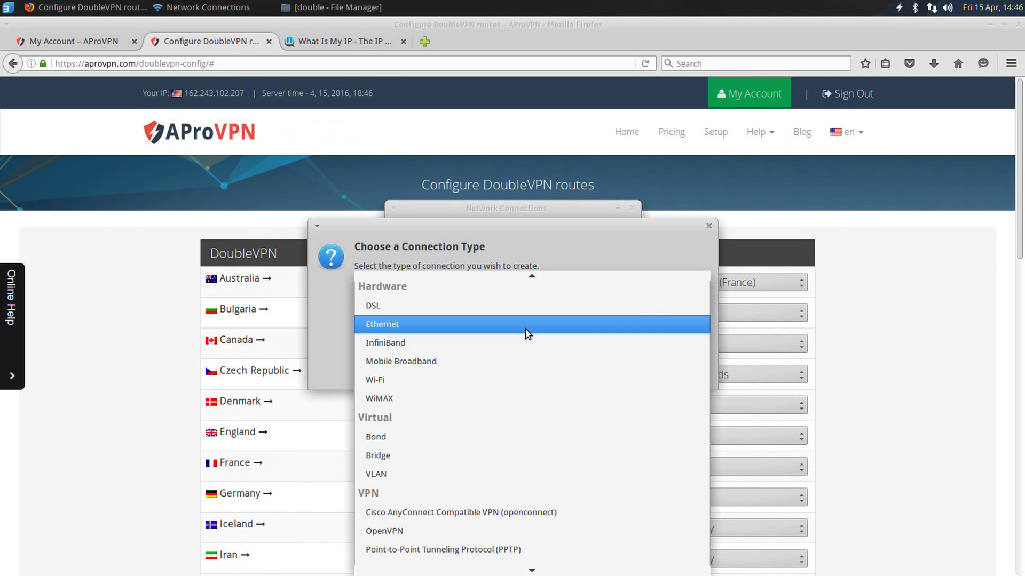
{"action": "left_click", "coordinate": [474, 553]}
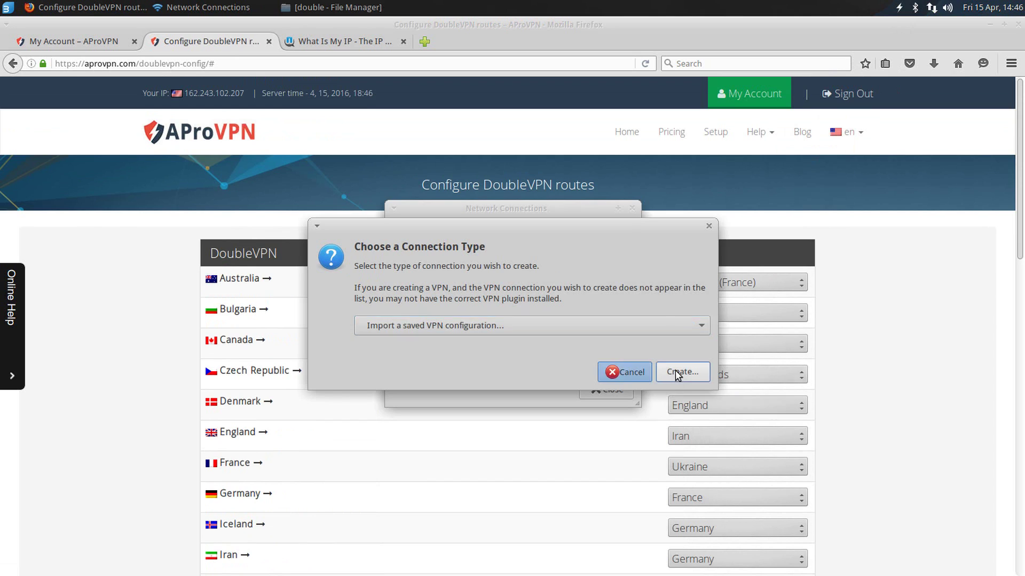
{"action": "left_click", "coordinate": [677, 372]}
Step: Import Double_CZ.ovpn from Desktop/aprovpn/double
{"action": "double_click", "coordinate": [447, 215]}
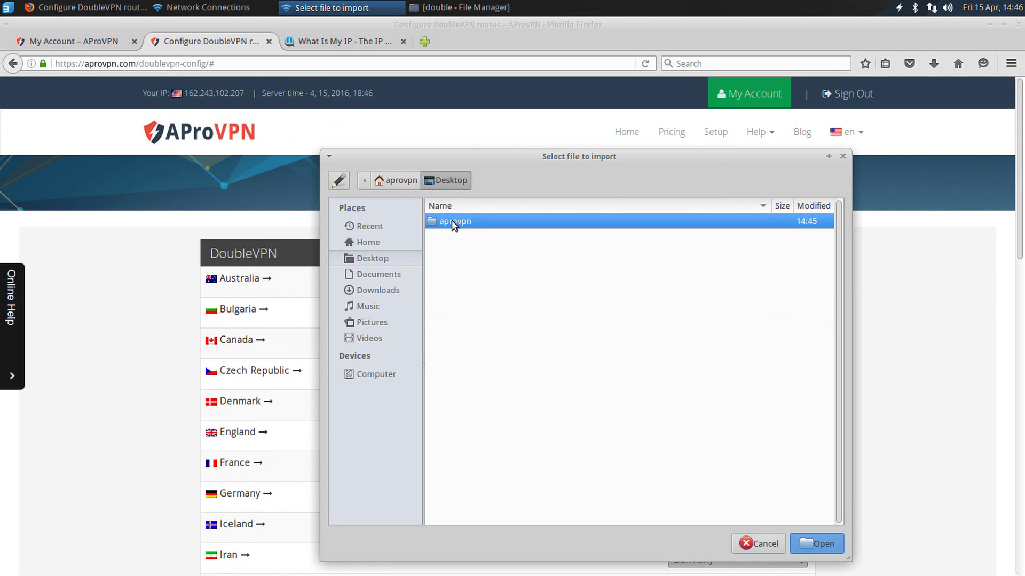
{"action": "double_click", "coordinate": [451, 220]}
{"action": "double_click", "coordinate": [459, 222]}
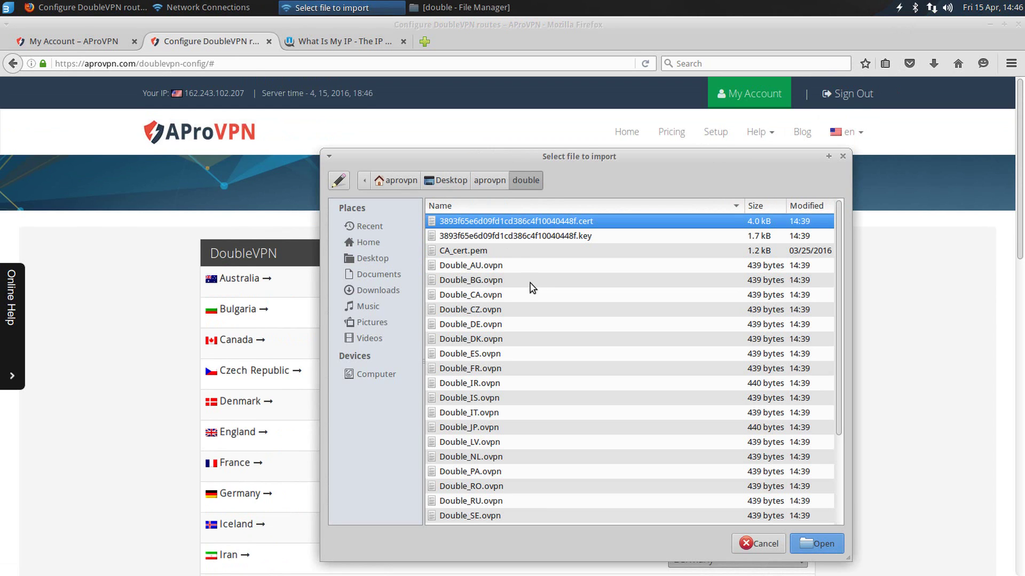
{"action": "left_click", "coordinate": [488, 311]}
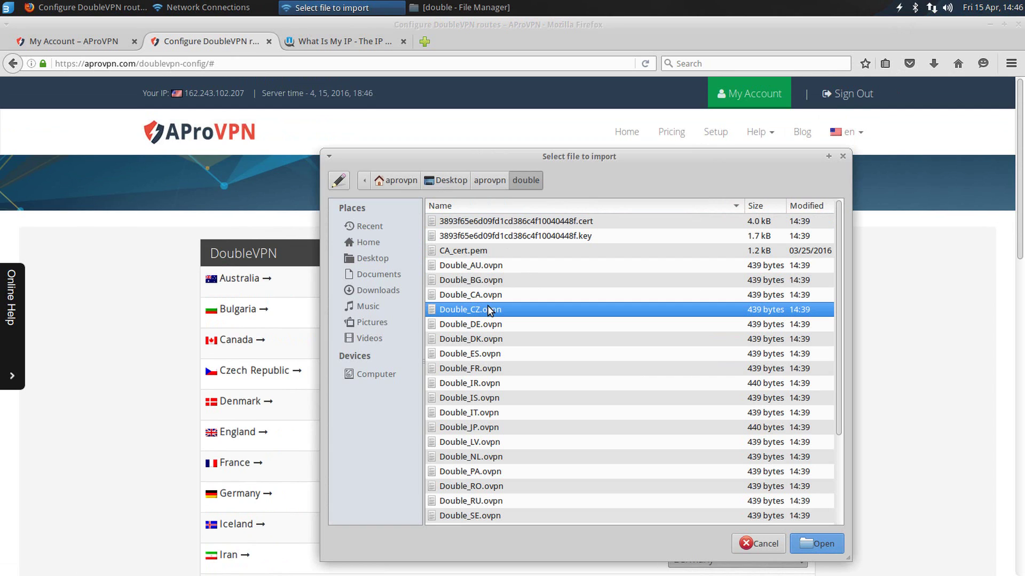
{"action": "left_click", "coordinate": [814, 543]}
Step: Enter the account user name and password and save the Double_CZ connection
{"action": "left_click", "coordinate": [517, 271]}
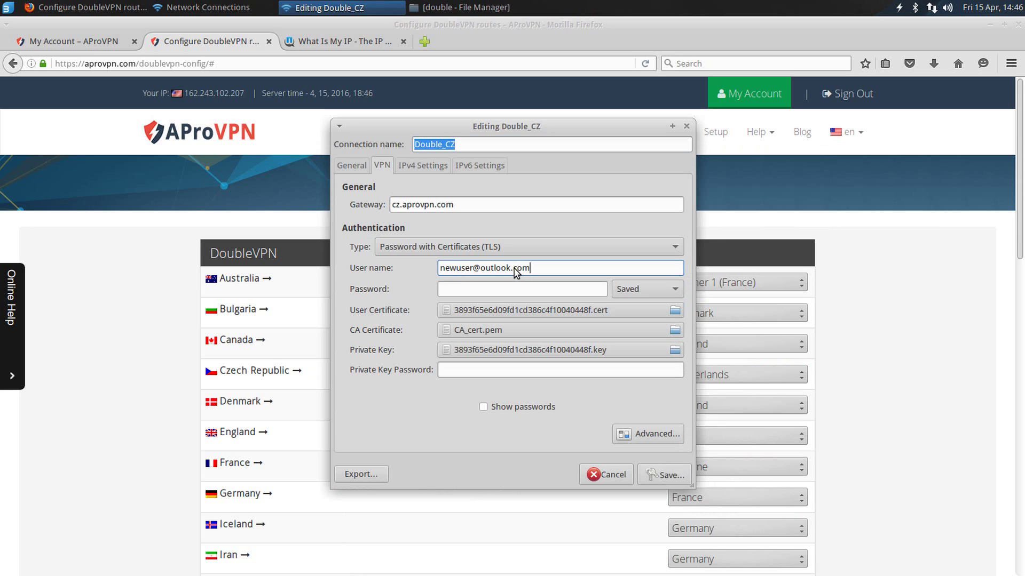
{"action": "key", "text": "Tab"}
{"action": "type", "text": "p"}
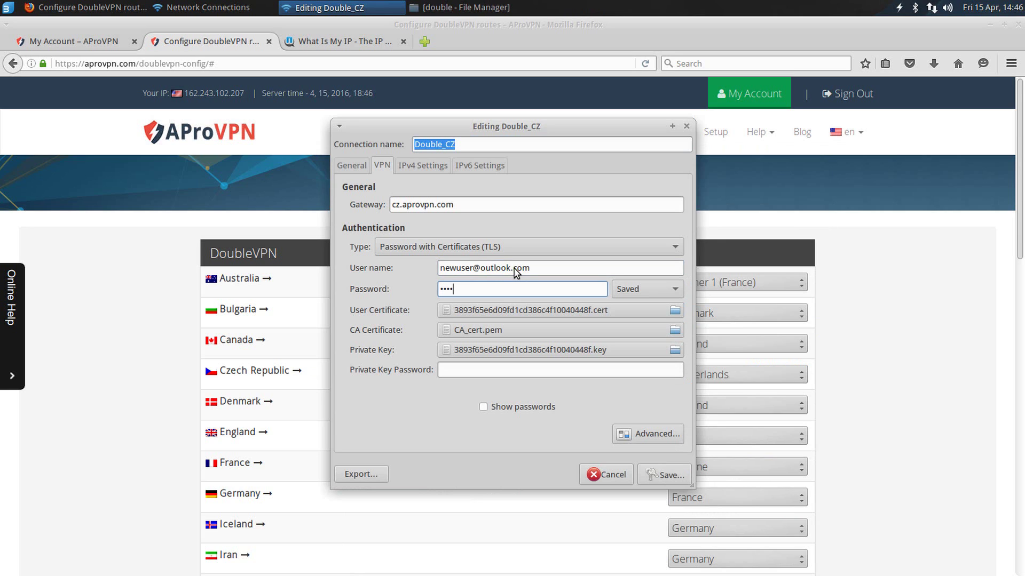
{"action": "left_click", "coordinate": [665, 474]}
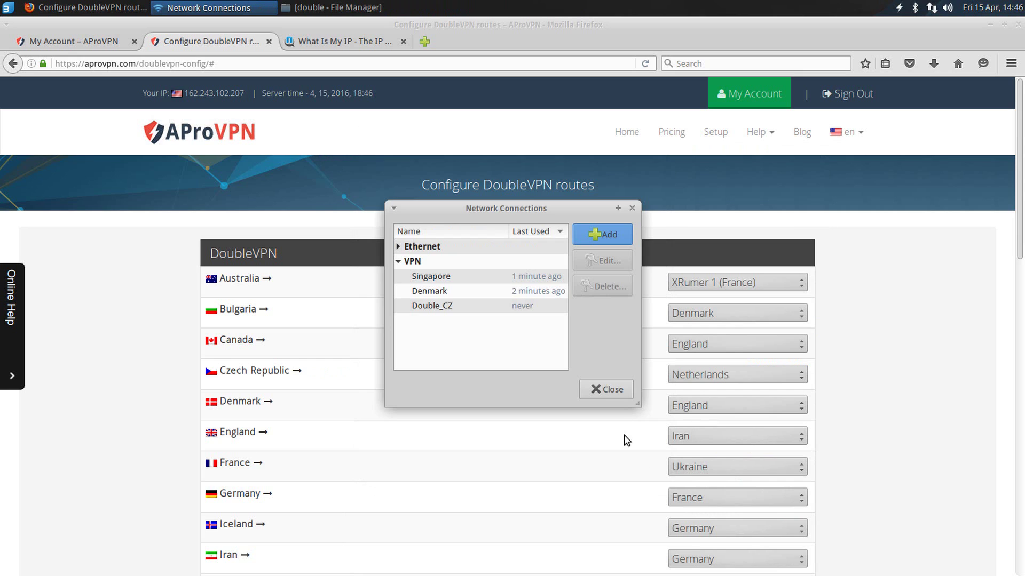
Step: Close Network Connections and connect the Double_CZ VPN from the tray
{"action": "left_click", "coordinate": [602, 390]}
{"action": "left_click", "coordinate": [933, 8]}
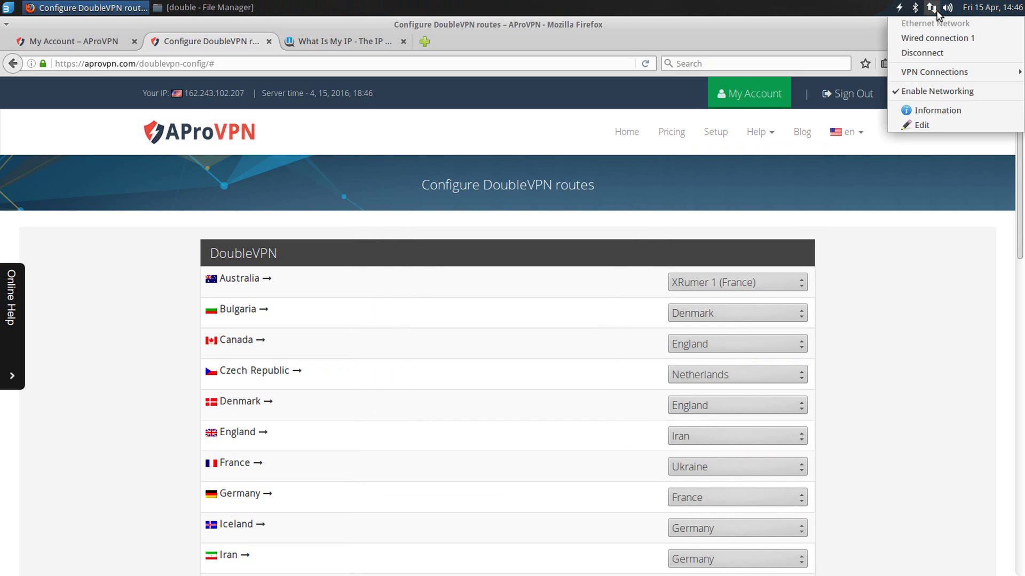
{"action": "mouse_move", "coordinate": [942, 72]}
{"action": "left_click", "coordinate": [830, 88]}
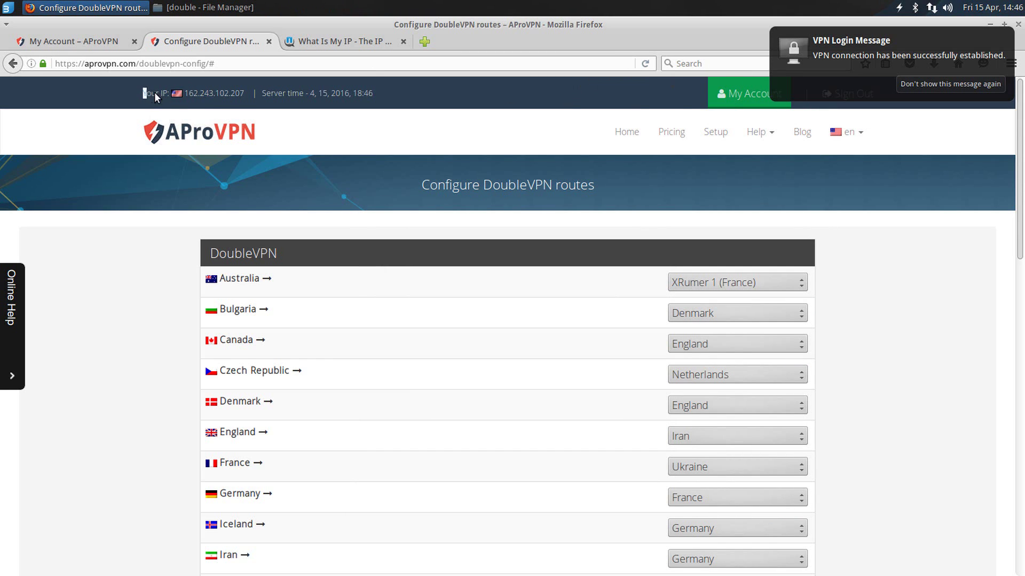
Step: Reload the account page and whatismyip.com, confirming IP 176.126.85.15 in Amsterdam, NL
{"action": "left_click", "coordinate": [240, 95]}
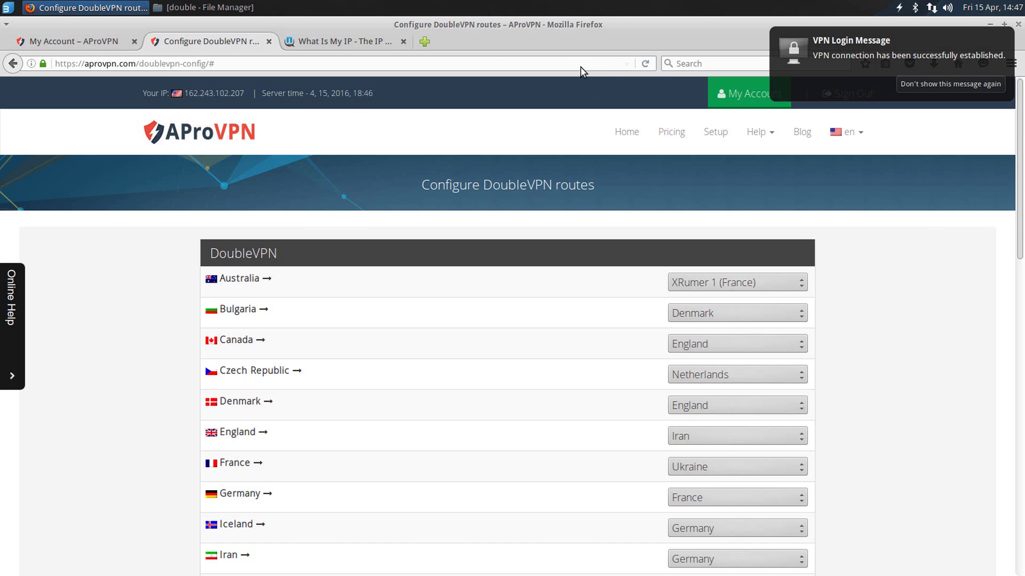
{"action": "left_click", "coordinate": [645, 64]}
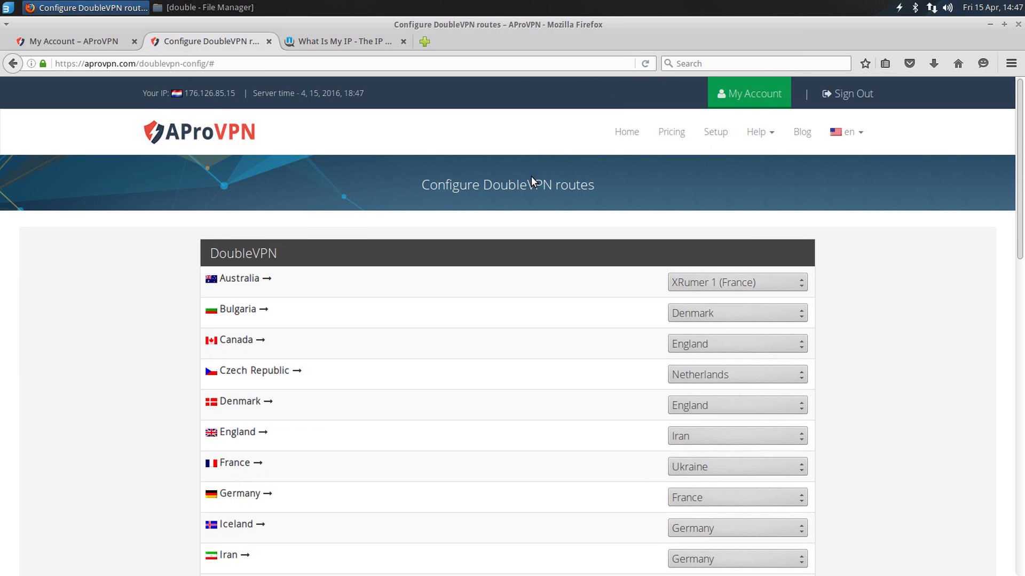
{"action": "left_click_drag", "start_coordinate": [147, 92], "coordinate": [240, 92]}
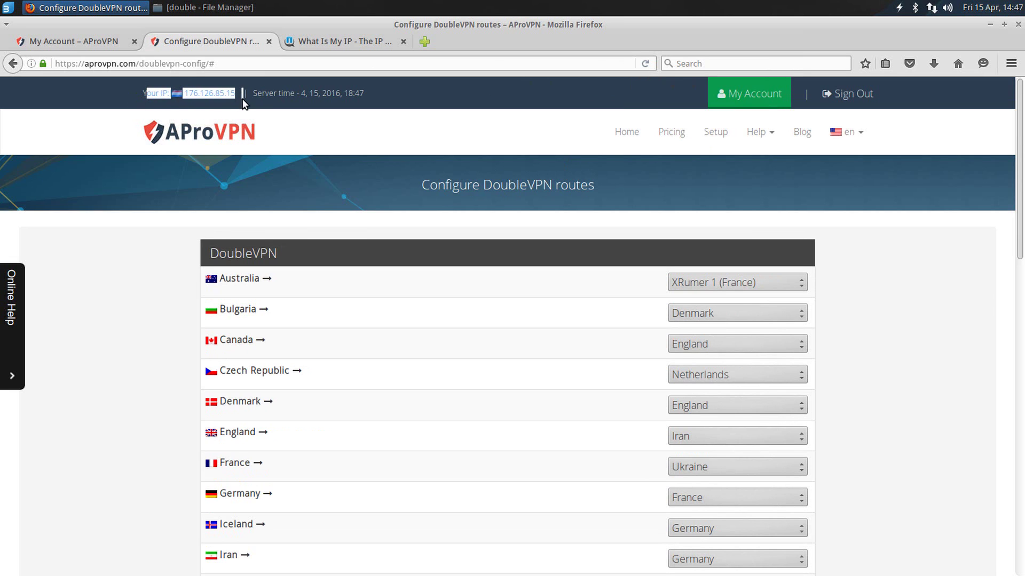
{"action": "left_click", "coordinate": [323, 47]}
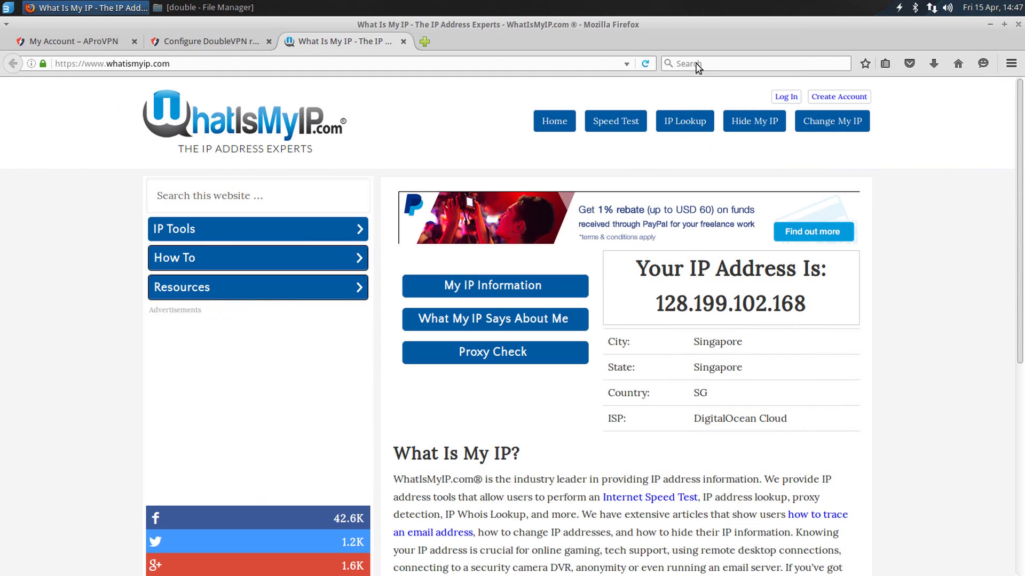
{"action": "left_click", "coordinate": [645, 63]}
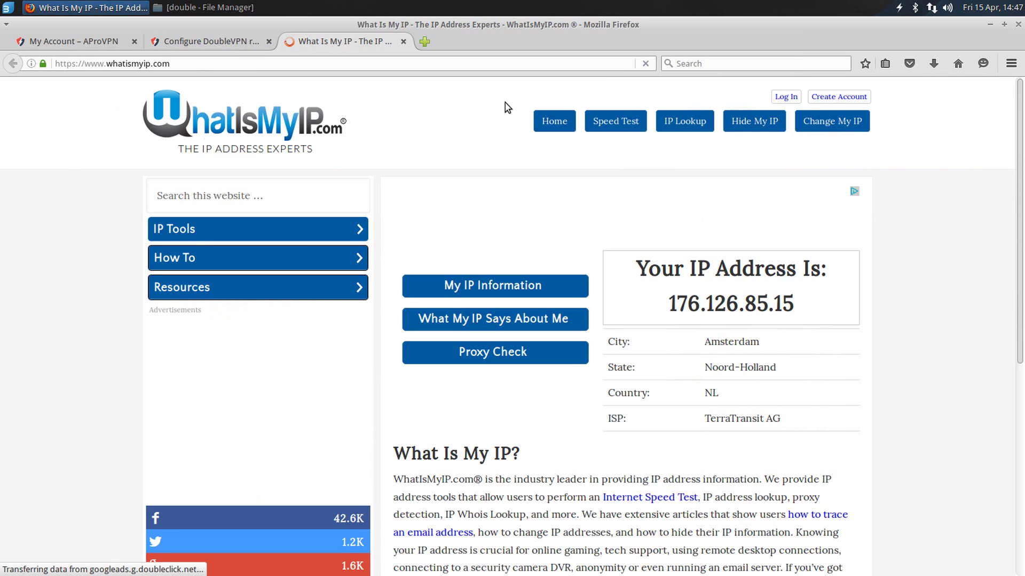
{"action": "left_click_drag", "start_coordinate": [635, 267], "coordinate": [794, 308]}
{"action": "left_click", "coordinate": [794, 308]}
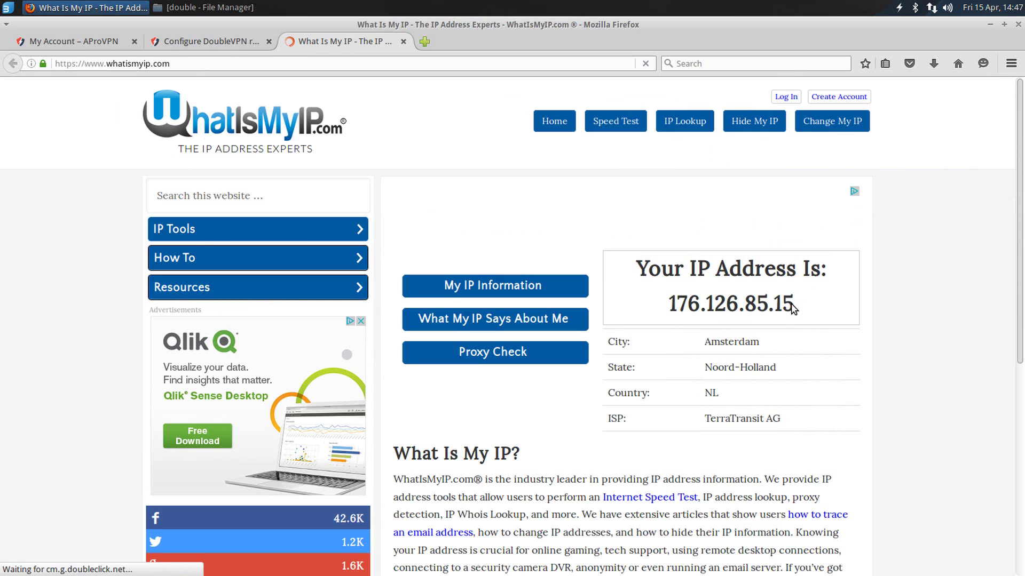
{"action": "left_click_drag", "start_coordinate": [609, 395], "coordinate": [781, 398]}
{"action": "left_click", "coordinate": [781, 398]}
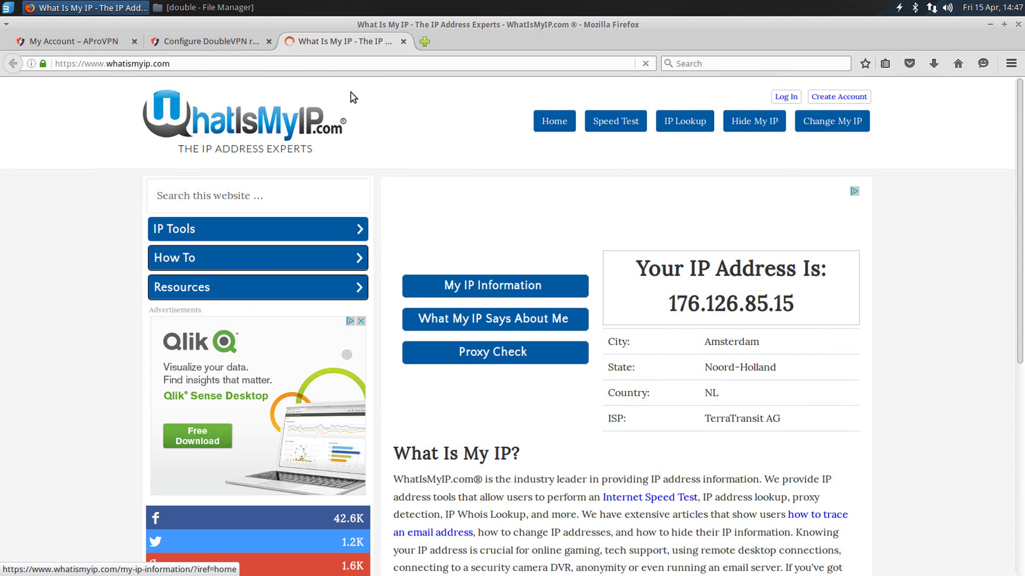
{"action": "left_click", "coordinate": [216, 41]}
Step: Reroute Czech Republic through Russia and save the DoubleVPN routes
{"action": "scroll", "coordinate": [267, 251], "scroll_direction": "down", "scroll_amount": 2}
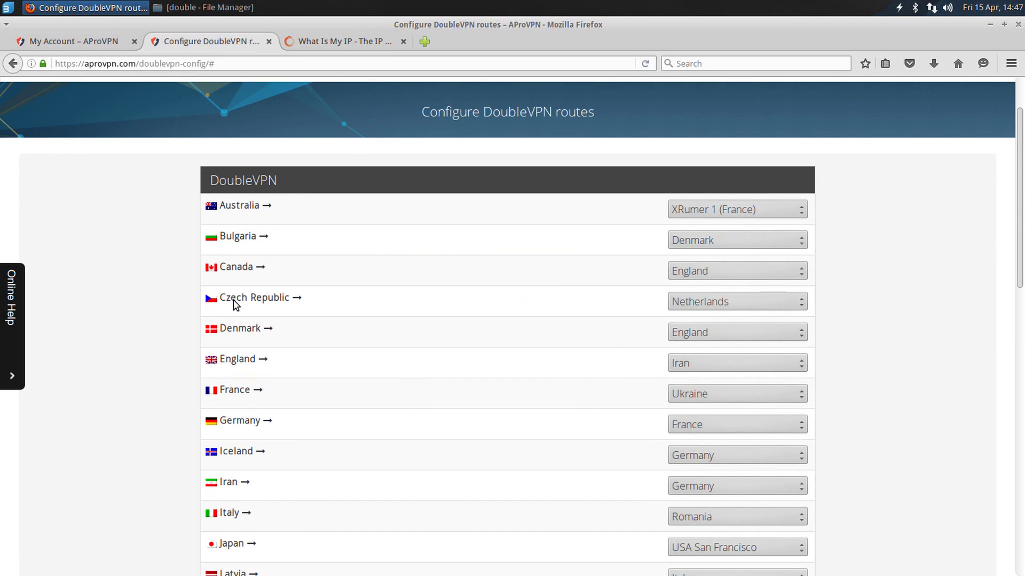
{"action": "left_click_drag", "start_coordinate": [234, 301], "coordinate": [294, 301]}
{"action": "left_click", "coordinate": [692, 303]}
{"action": "scroll", "coordinate": [716, 362], "scroll_direction": "down", "scroll_amount": 3}
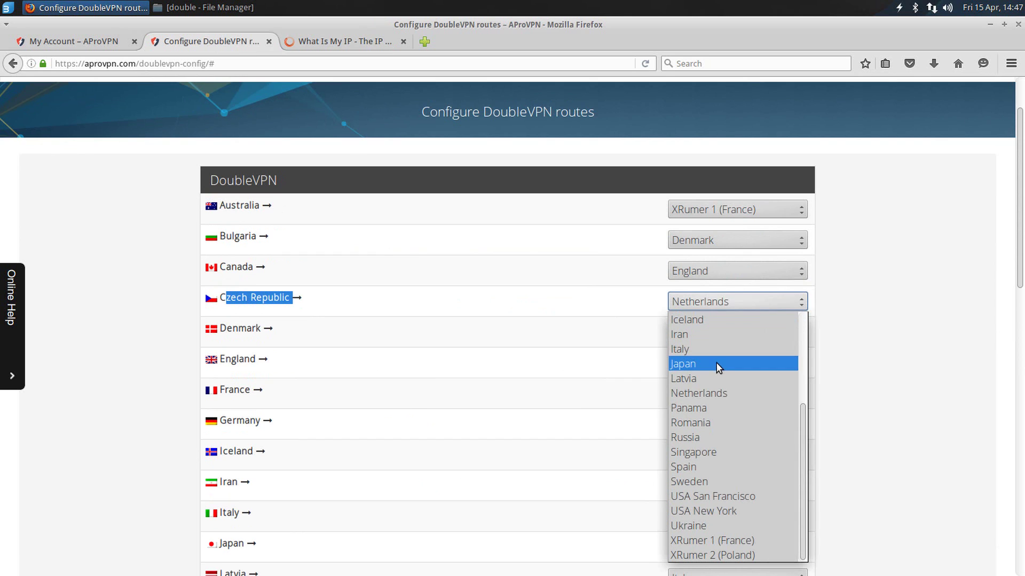
{"action": "left_click", "coordinate": [686, 437]}
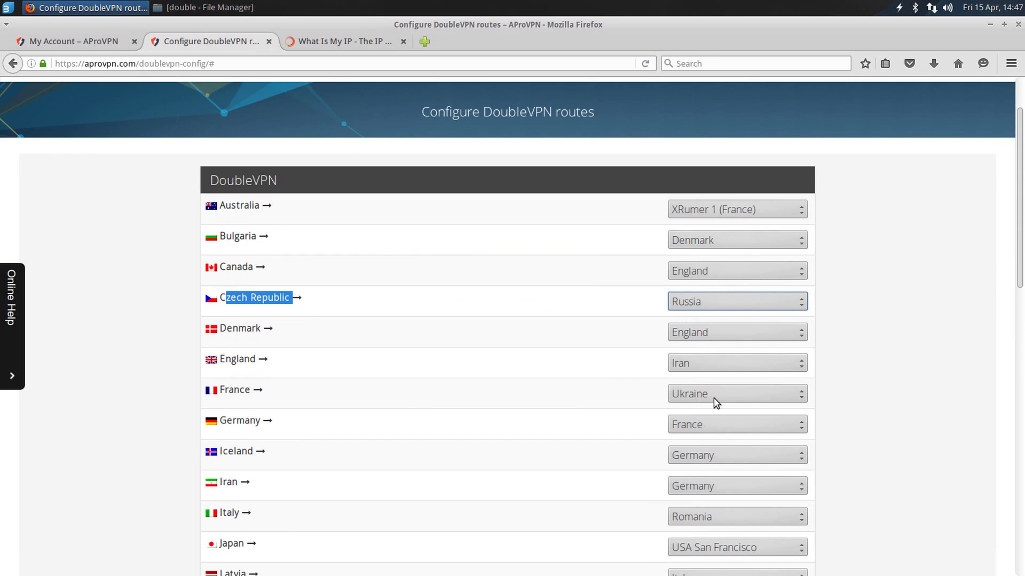
{"action": "scroll", "coordinate": [487, 334], "scroll_direction": "down", "scroll_amount": 12}
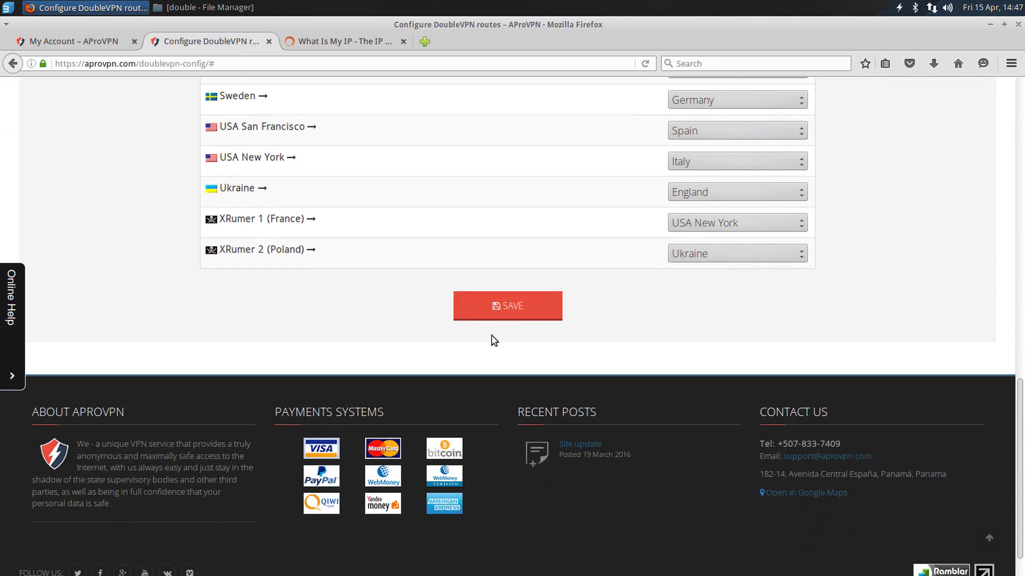
{"action": "left_click", "coordinate": [502, 315]}
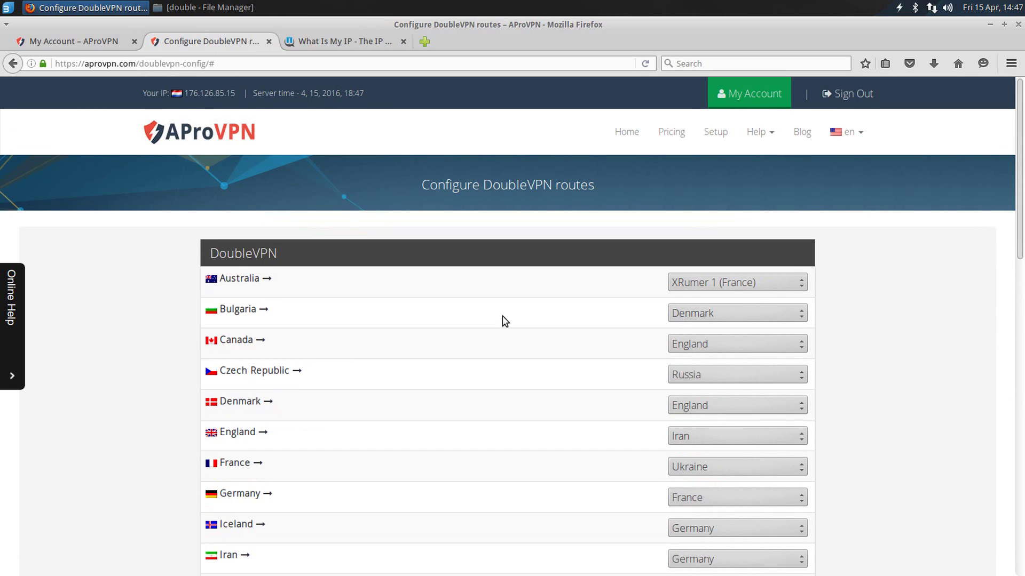
Step: Reconnect the Double_CZ VPN to apply the new route
{"action": "left_click", "coordinate": [932, 8]}
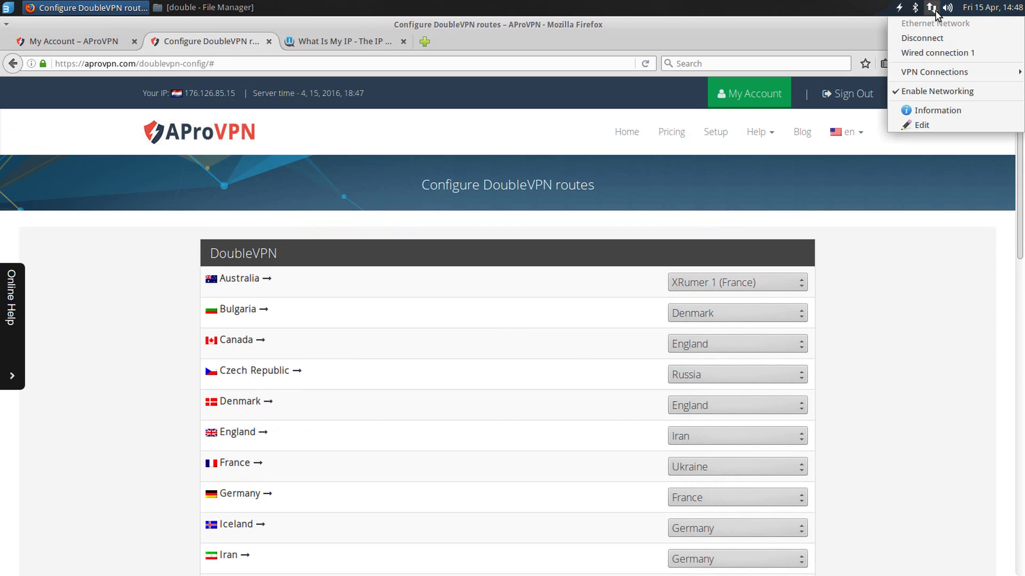
{"action": "mouse_move", "coordinate": [939, 72]}
{"action": "left_click", "coordinate": [848, 88]}
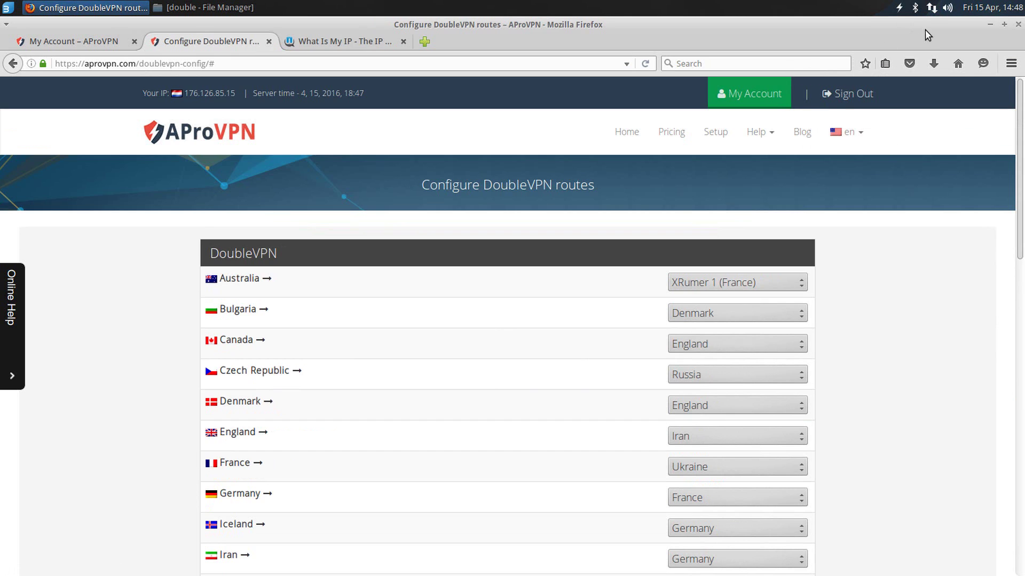
{"action": "left_click", "coordinate": [931, 8]}
{"action": "mouse_move", "coordinate": [925, 73]}
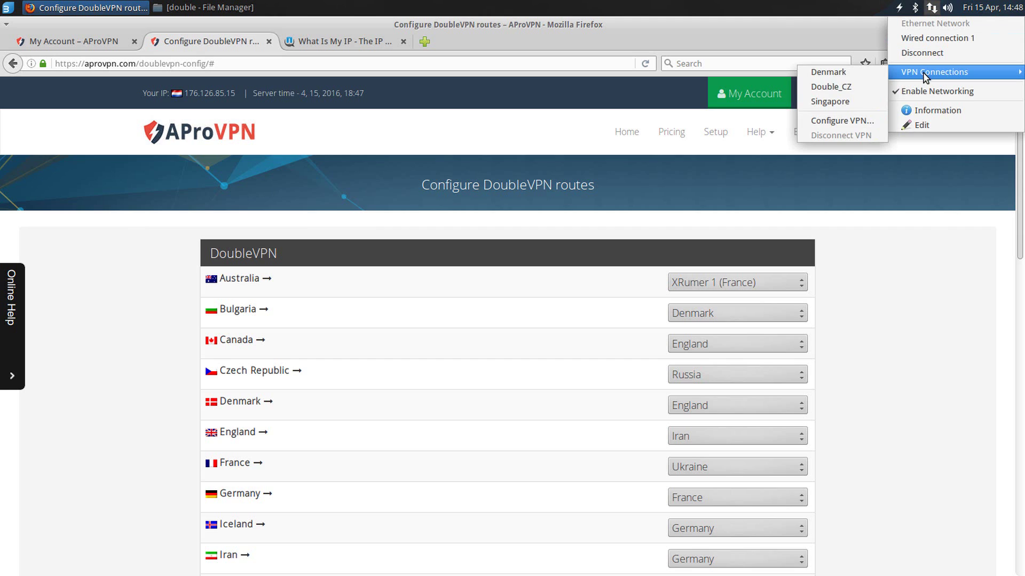
{"action": "left_click", "coordinate": [851, 86]}
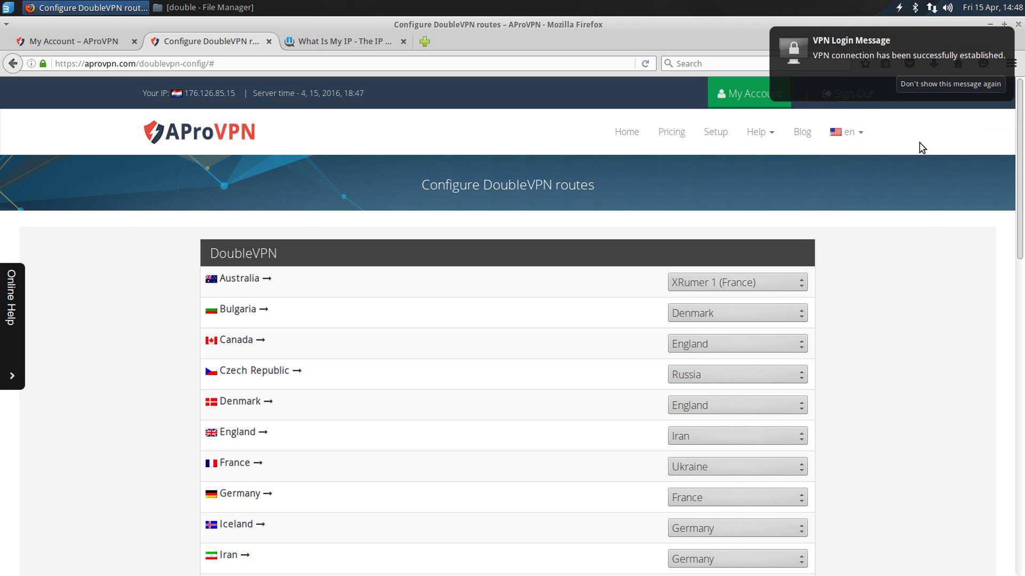
Step: Reload the AProVPN page to refresh the displayed IP
{"action": "key", "text": "F5"}
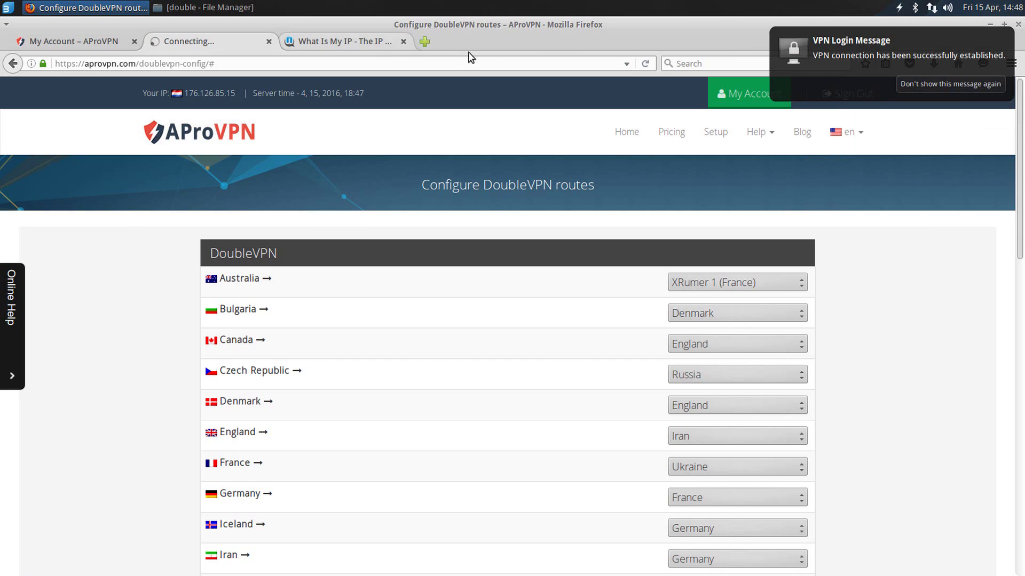
{"action": "left_click", "coordinate": [646, 64]}
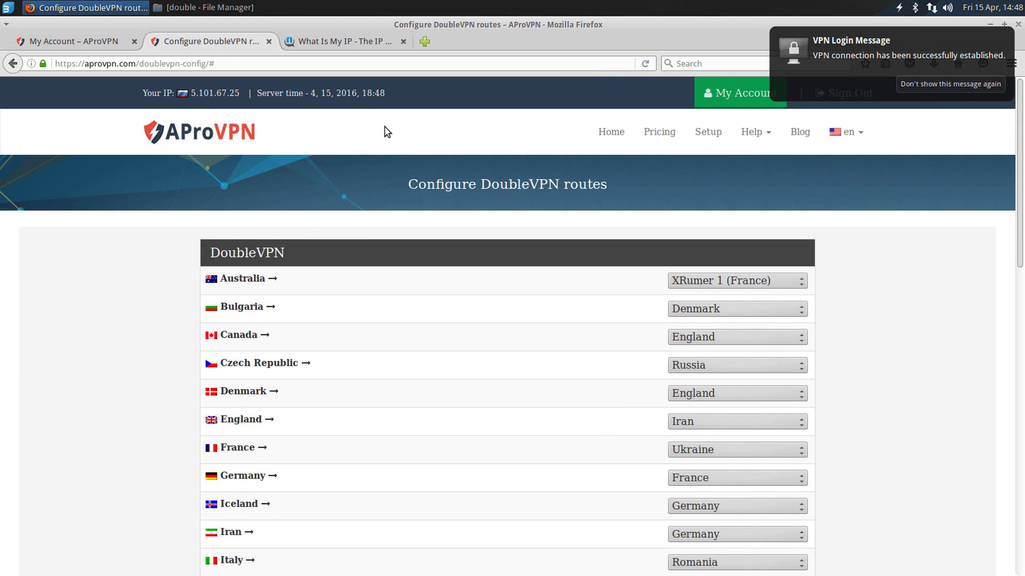
{"action": "left_click", "coordinate": [238, 95]}
Step: Reload whatismyip.com and confirm IP 5.101.67.25 in Saint Petersburg, RU
{"action": "left_click", "coordinate": [300, 42]}
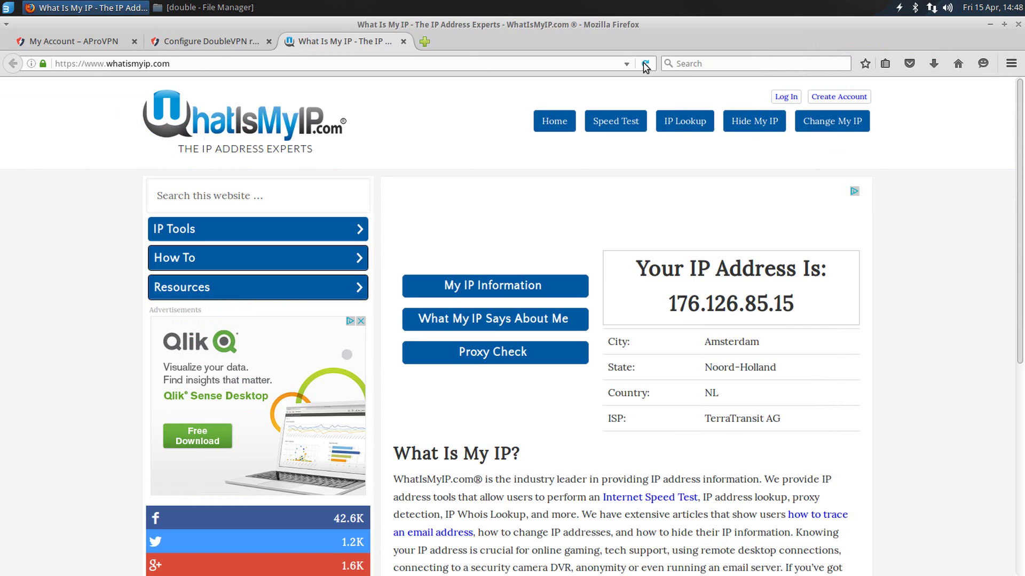
{"action": "left_click", "coordinate": [645, 64]}
{"action": "left_click", "coordinate": [645, 64]}
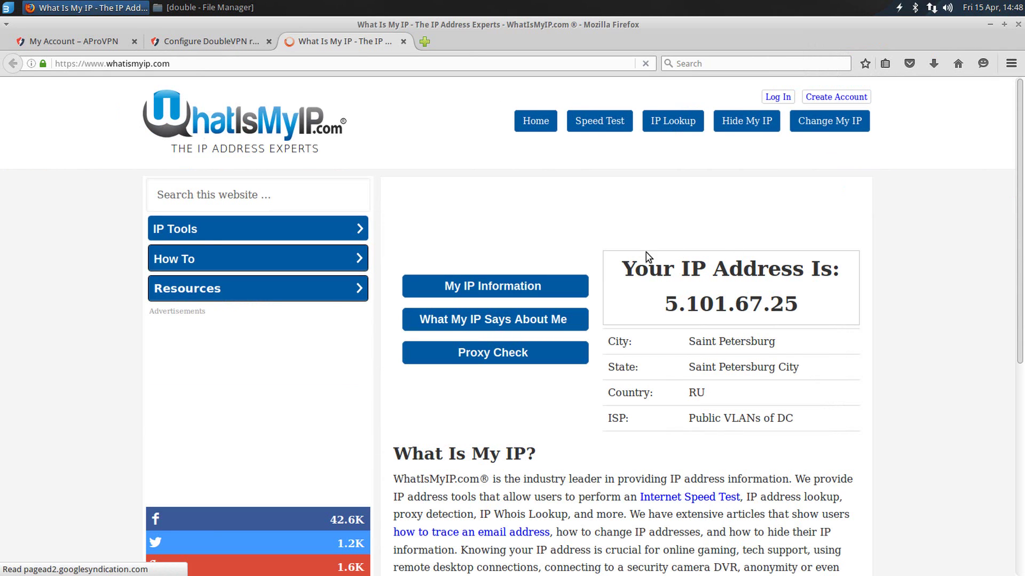
{"action": "left_click_drag", "start_coordinate": [623, 262], "coordinate": [818, 316]}
{"action": "left_click", "coordinate": [796, 320]}
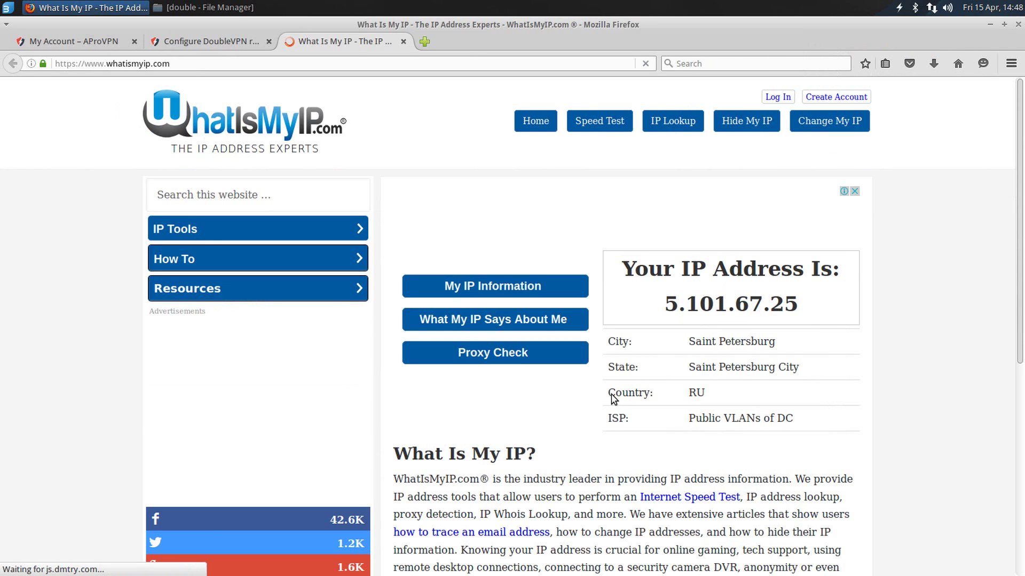
{"action": "left_click_drag", "start_coordinate": [612, 400], "coordinate": [709, 403]}
{"action": "left_click", "coordinate": [776, 405]}
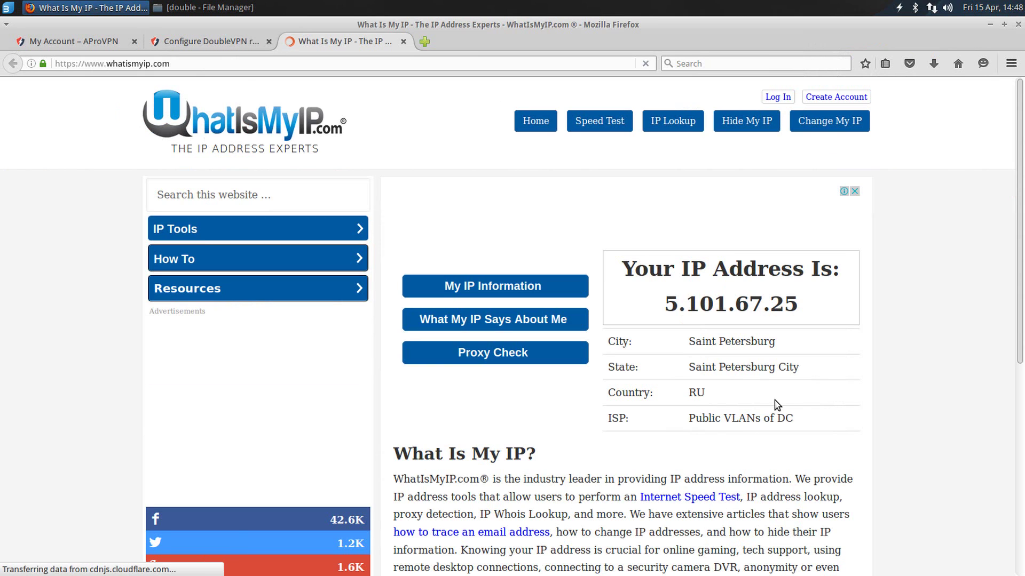
{"action": "left_click", "coordinate": [226, 43]}
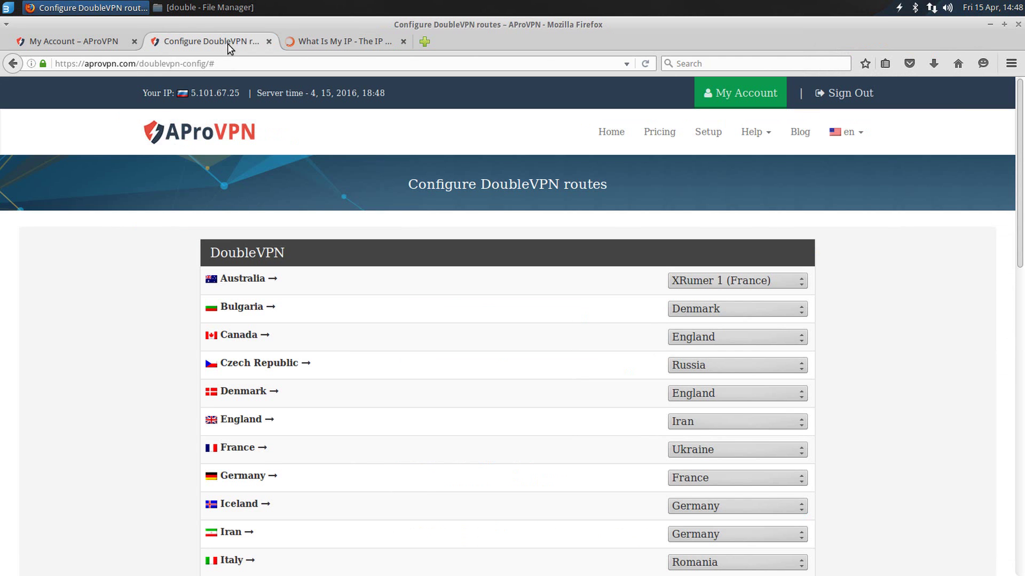
Step: Close the DoubleVPN routes tab and return to the account page
{"action": "left_click", "coordinate": [932, 8]}
{"action": "mouse_move", "coordinate": [934, 71]}
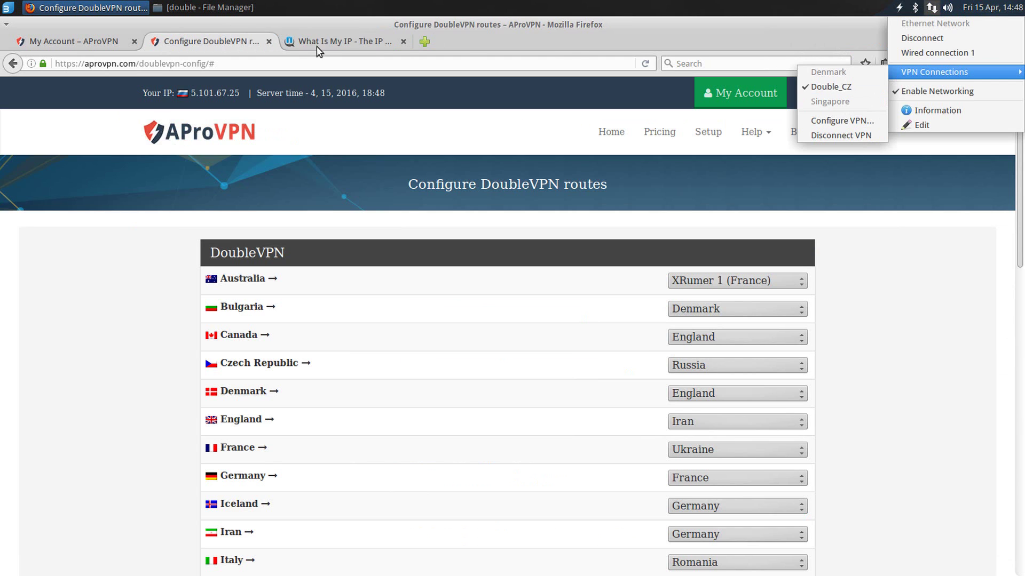
{"action": "left_click", "coordinate": [865, 90]}
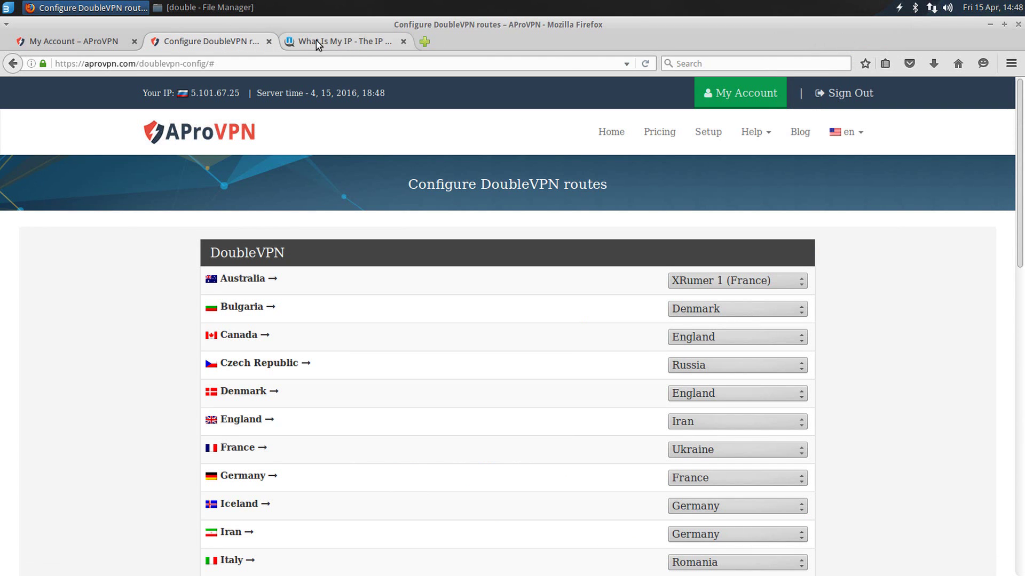
{"action": "left_click", "coordinate": [269, 42]}
{"action": "left_click", "coordinate": [100, 45]}
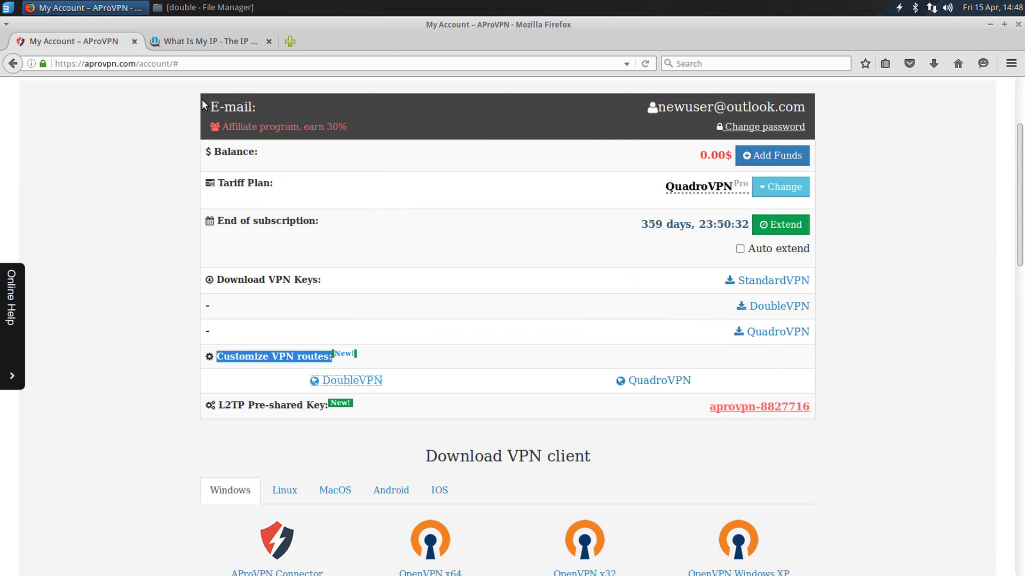
{"action": "left_click", "coordinate": [619, 332]}
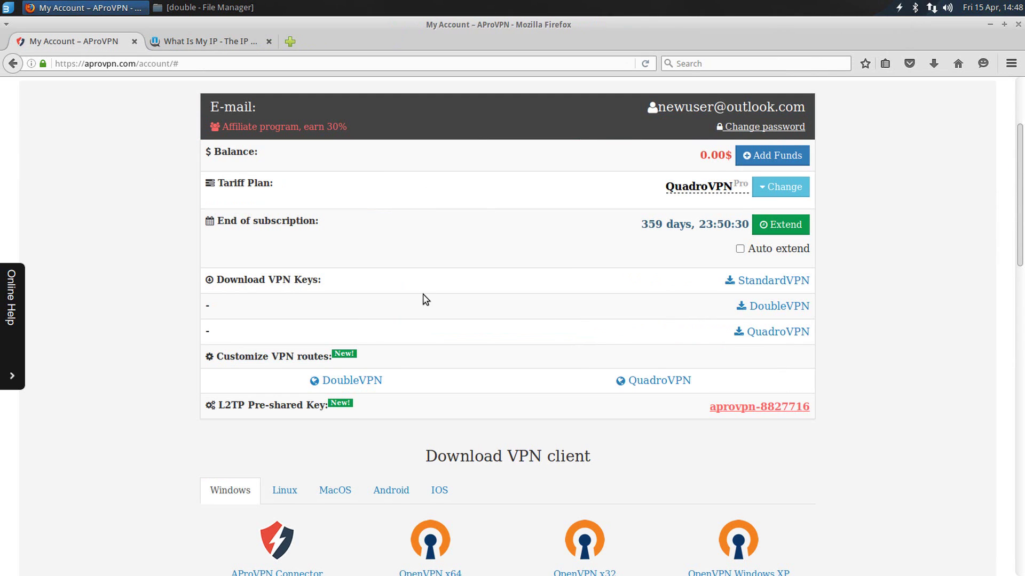
Step: Download the QuadroVPN keys archive from the Download VPN Keys section and save it to disk
{"action": "left_click_drag", "start_coordinate": [323, 282], "coordinate": [214, 280]}
{"action": "left_click", "coordinate": [780, 334]}
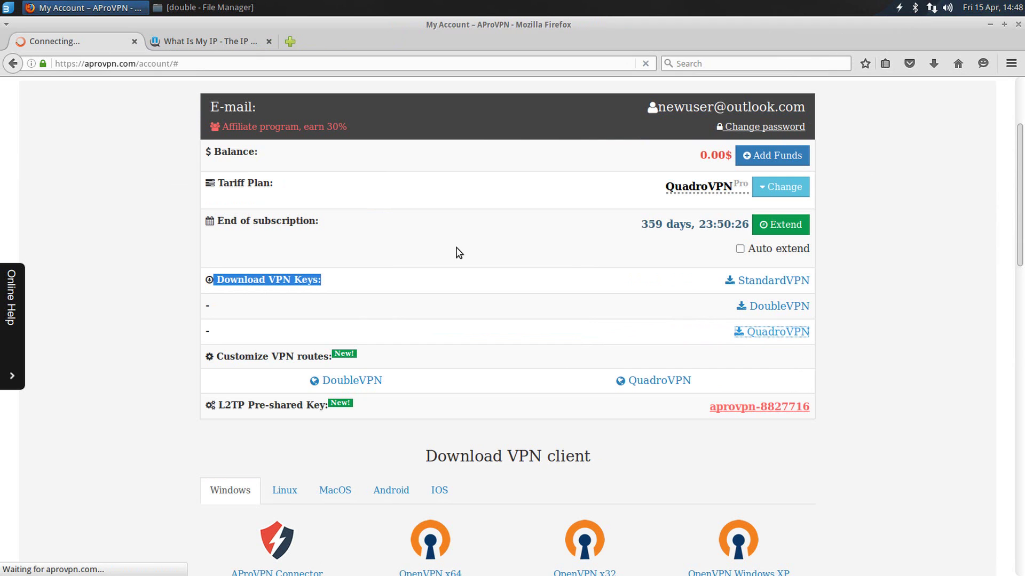
{"action": "left_click", "coordinate": [768, 332]}
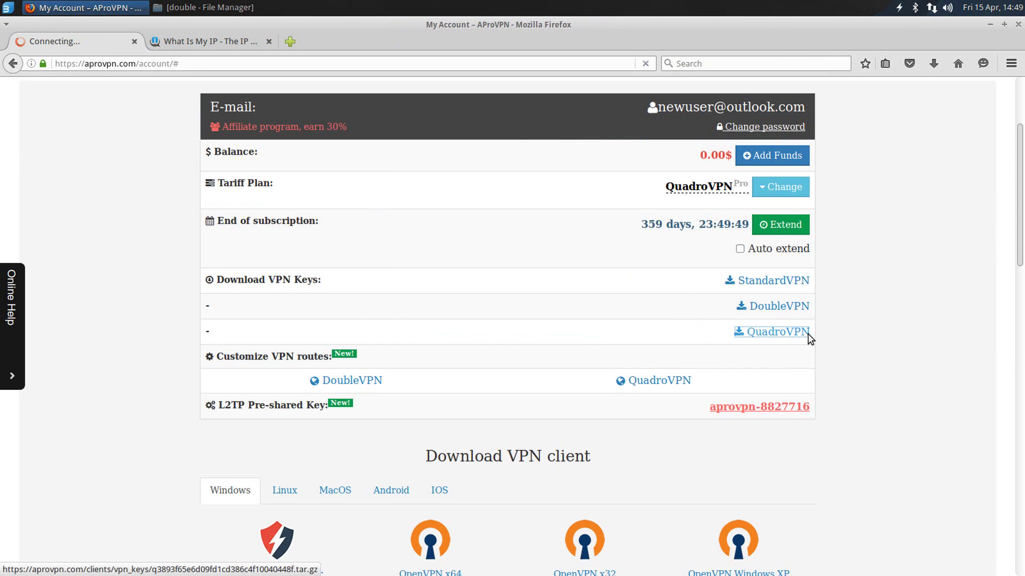
{"action": "left_click", "coordinate": [627, 343]}
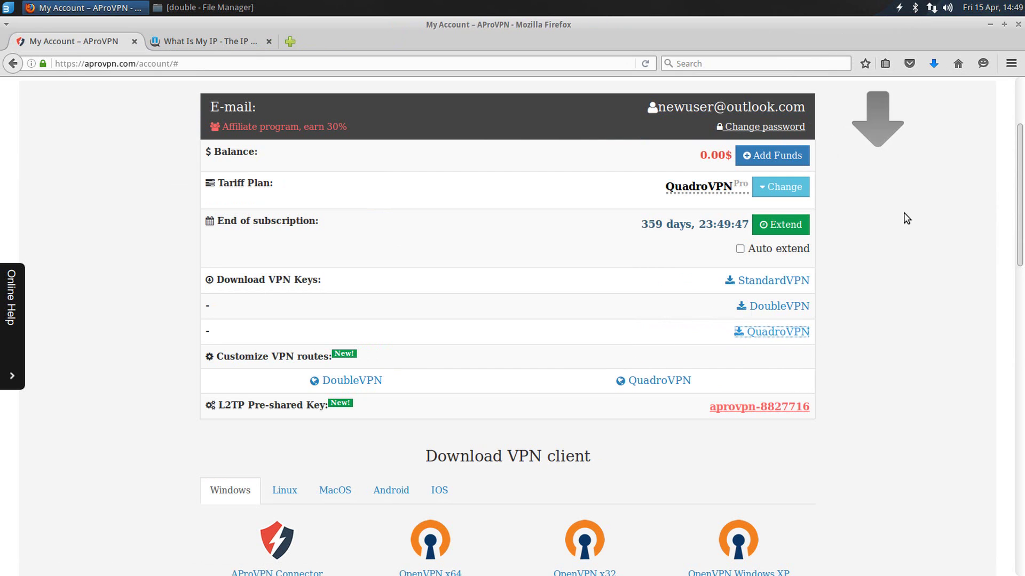
Step: Open the downloaded archive in Archive Manager and place it beside the double folder window
{"action": "left_click", "coordinate": [933, 64]}
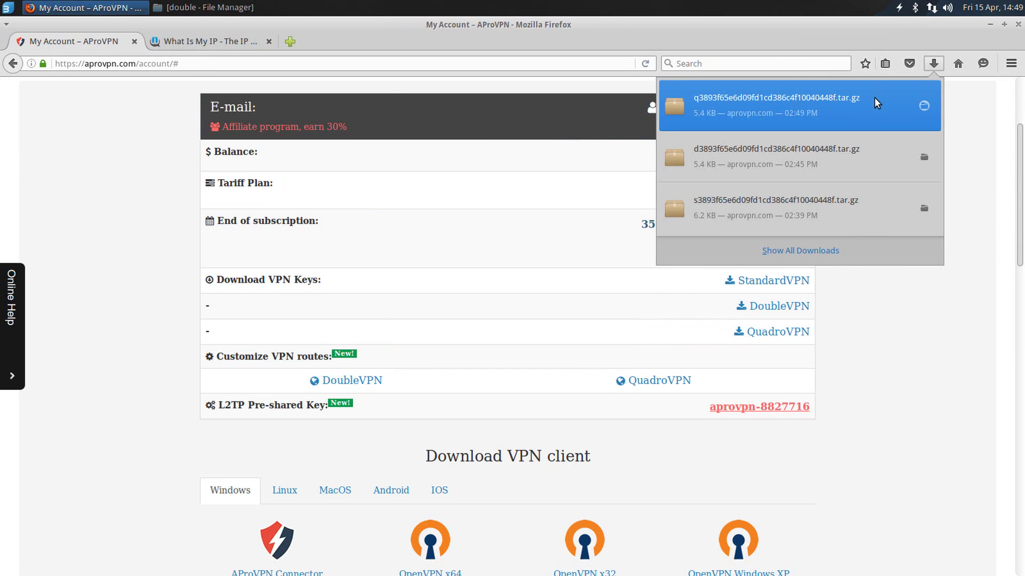
{"action": "left_click", "coordinate": [874, 97]}
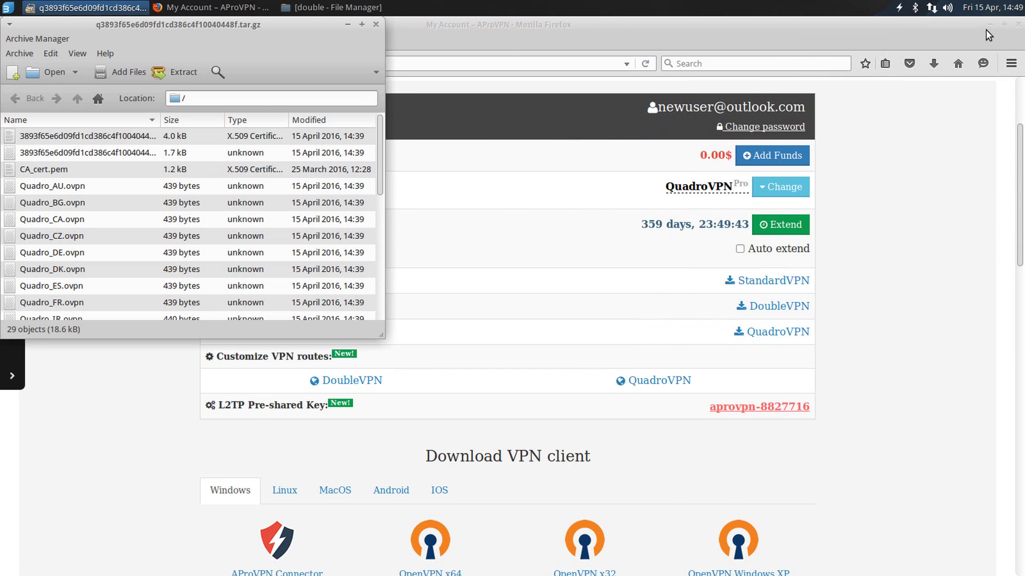
{"action": "left_click", "coordinate": [989, 25]}
{"action": "left_click", "coordinate": [331, 7]}
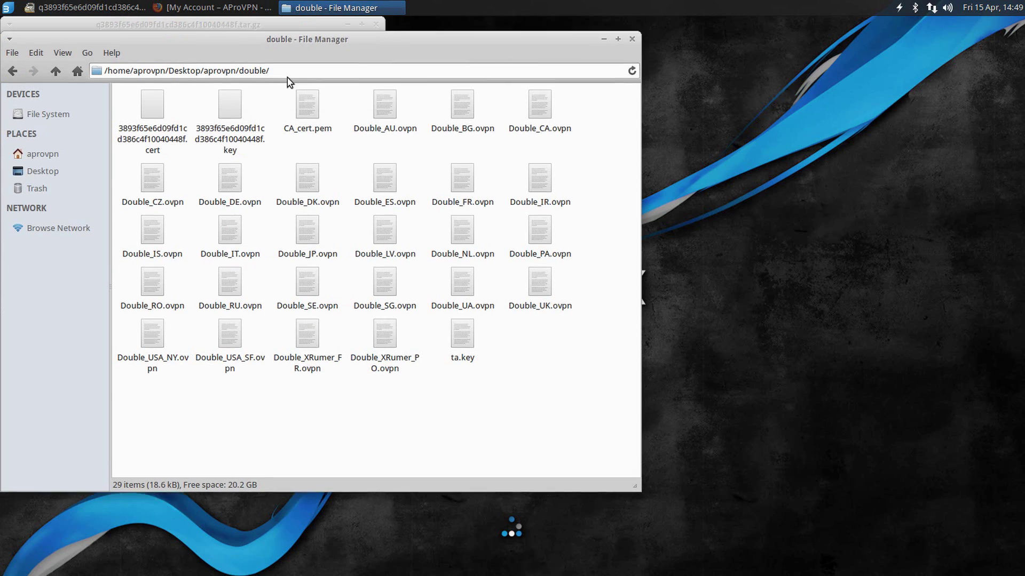
{"action": "left_click", "coordinate": [284, 24]}
{"action": "left_click_drag", "start_coordinate": [285, 24], "coordinate": [850, 126]}
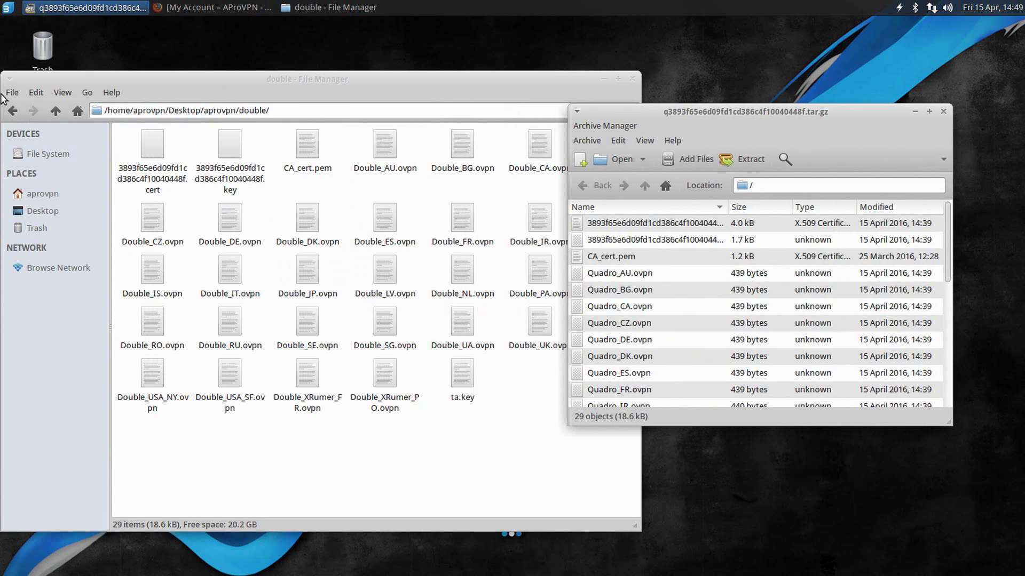
Step: Create a new folder named quadro inside aprovpn and open it
{"action": "left_click", "coordinate": [12, 111]}
{"action": "right_click", "coordinate": [293, 183]}
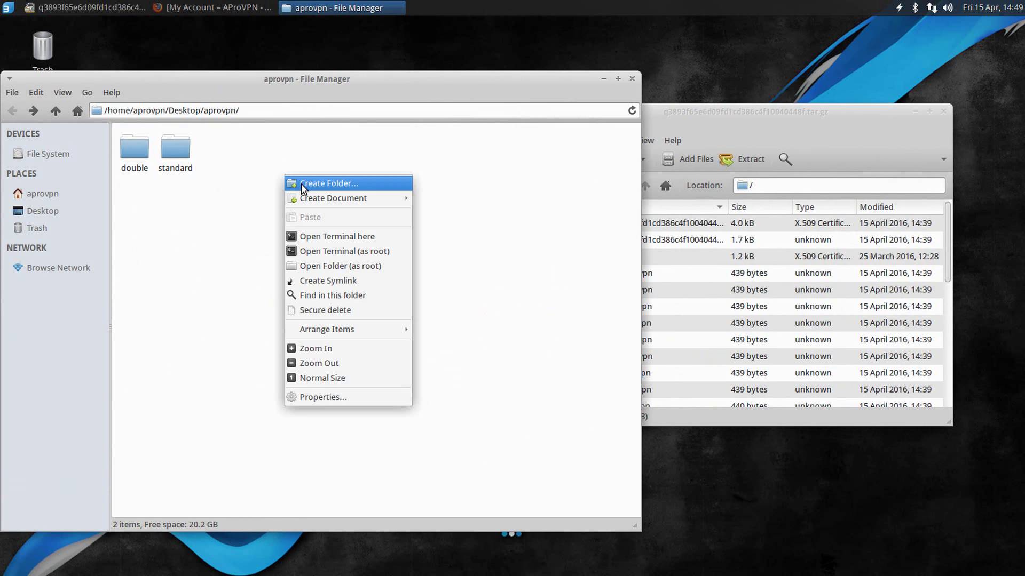
{"action": "left_click", "coordinate": [302, 185]}
{"action": "type", "text": "quadro"}
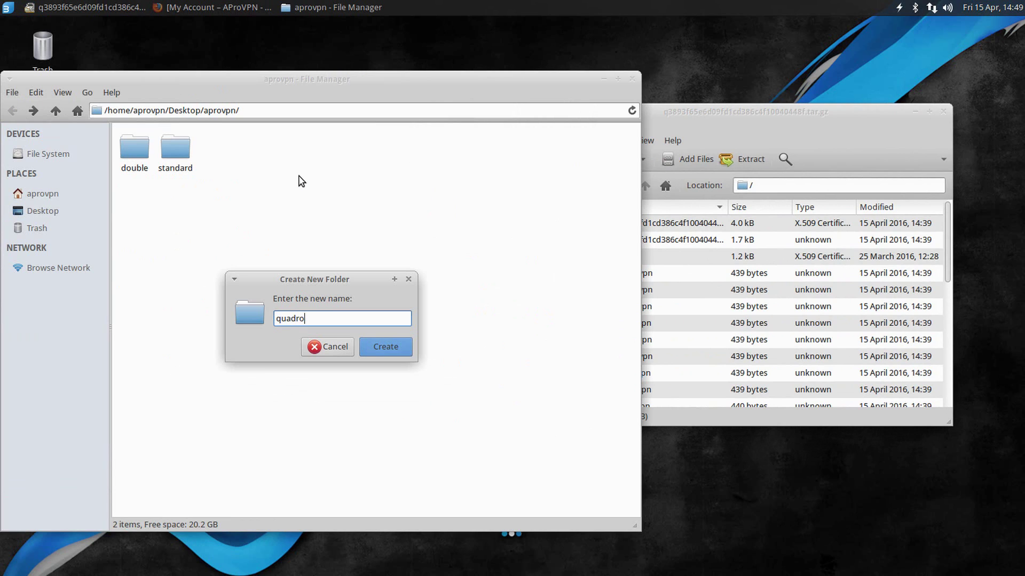
{"action": "key", "text": "Return"}
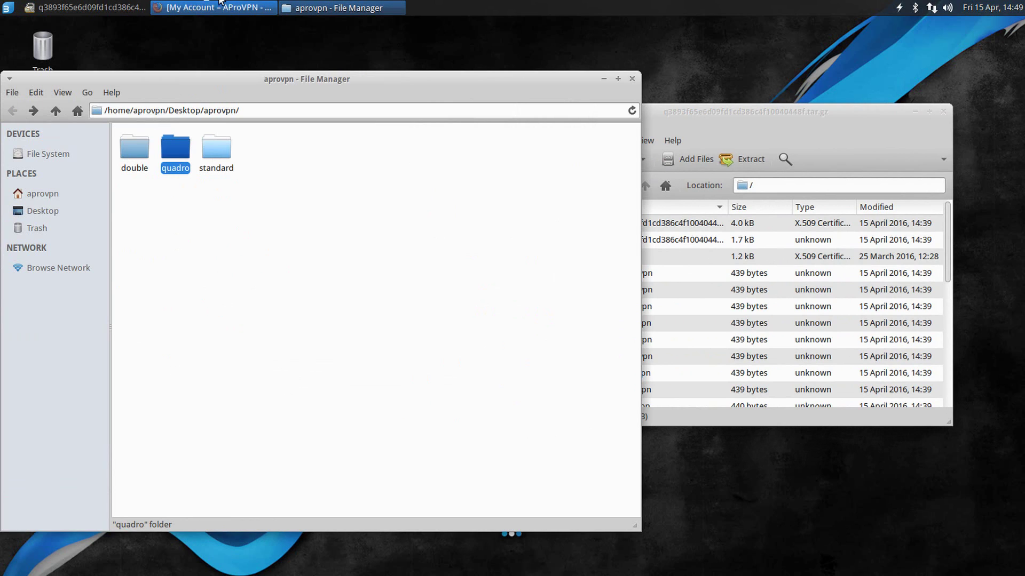
{"action": "double_click", "coordinate": [172, 150]}
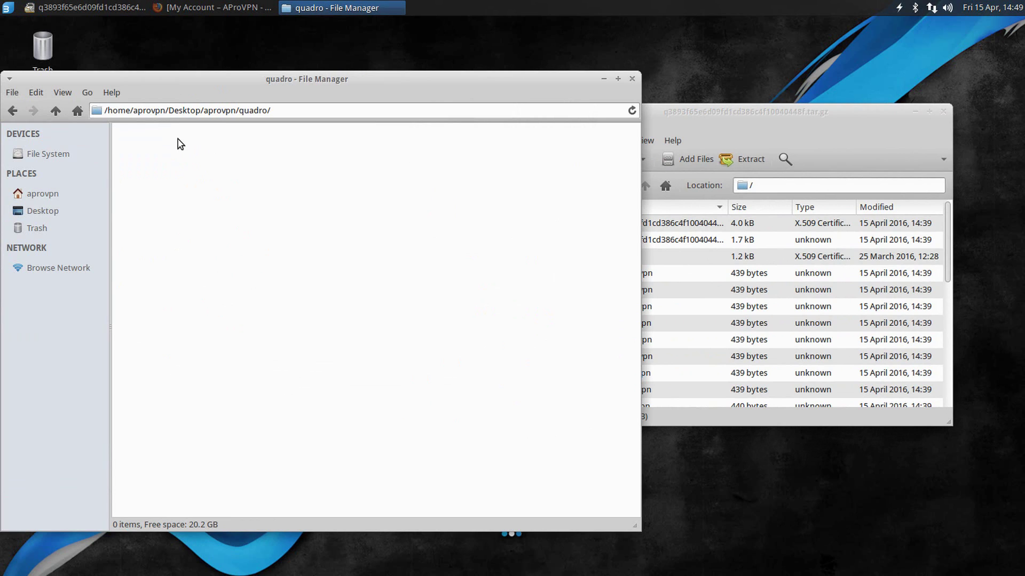
Step: Drag all 29 archive entries into quadro, then close Archive Manager and minimise Thunar
{"action": "left_click", "coordinate": [753, 118]}
{"action": "left_click", "coordinate": [608, 229]}
{"action": "scroll", "coordinate": [621, 295], "scroll_direction": "down", "scroll_amount": 5}
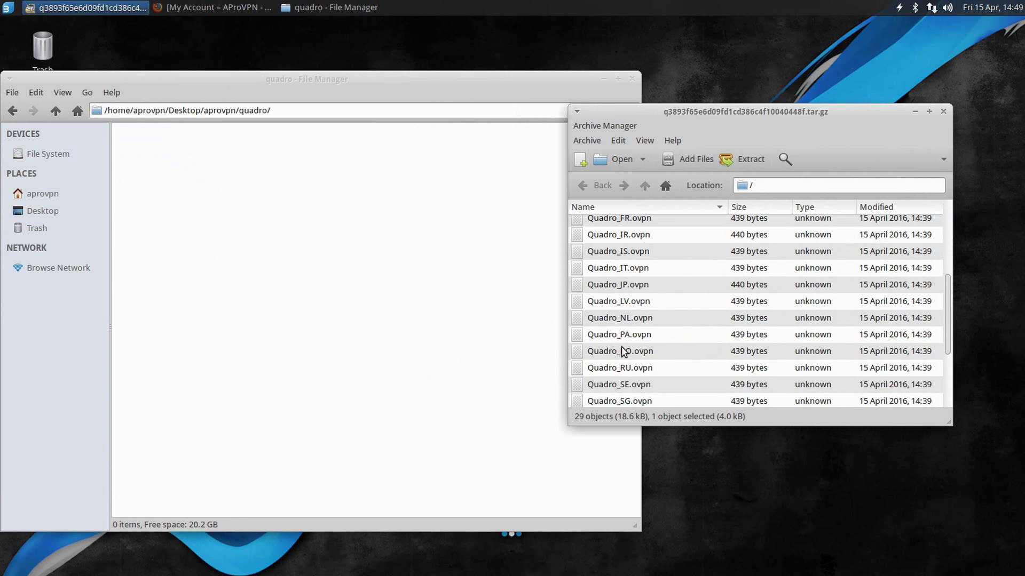
{"action": "scroll", "coordinate": [621, 392], "scroll_direction": "down", "scroll_amount": 2}
{"action": "left_click", "coordinate": [619, 398], "text": "shift"}
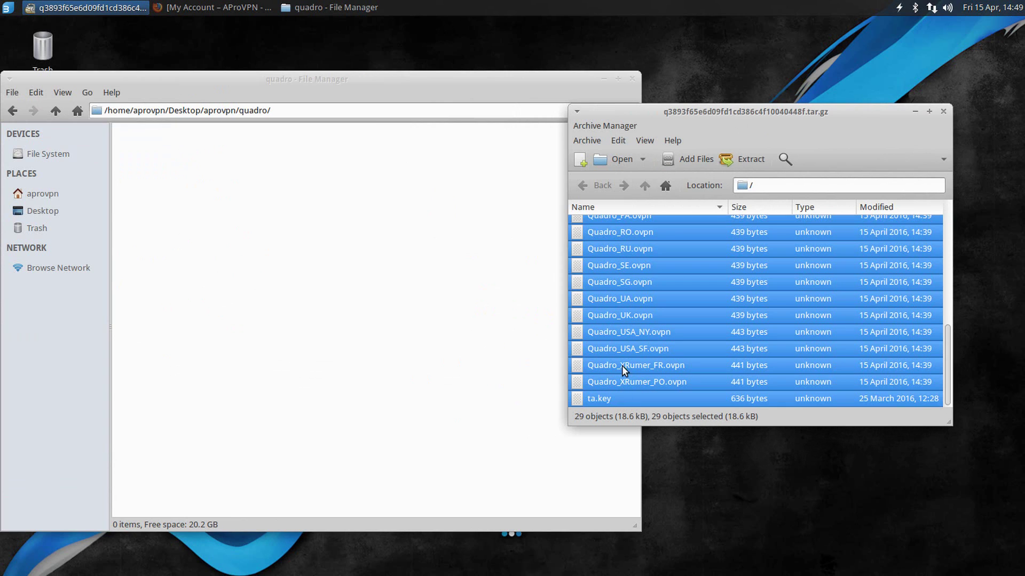
{"action": "left_click_drag", "start_coordinate": [627, 281], "coordinate": [451, 292]}
{"action": "left_click", "coordinate": [943, 112]}
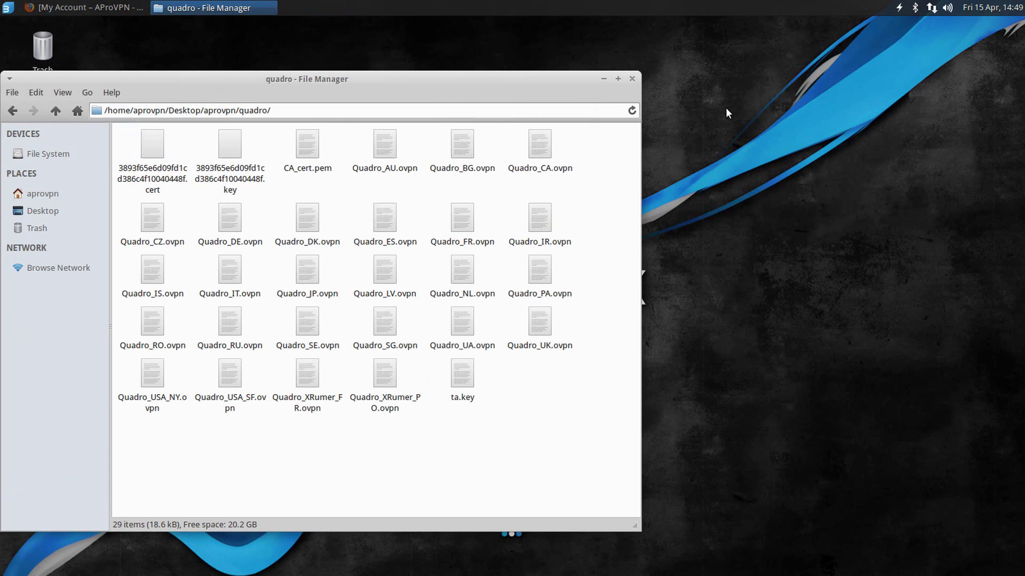
{"action": "left_click", "coordinate": [603, 79]}
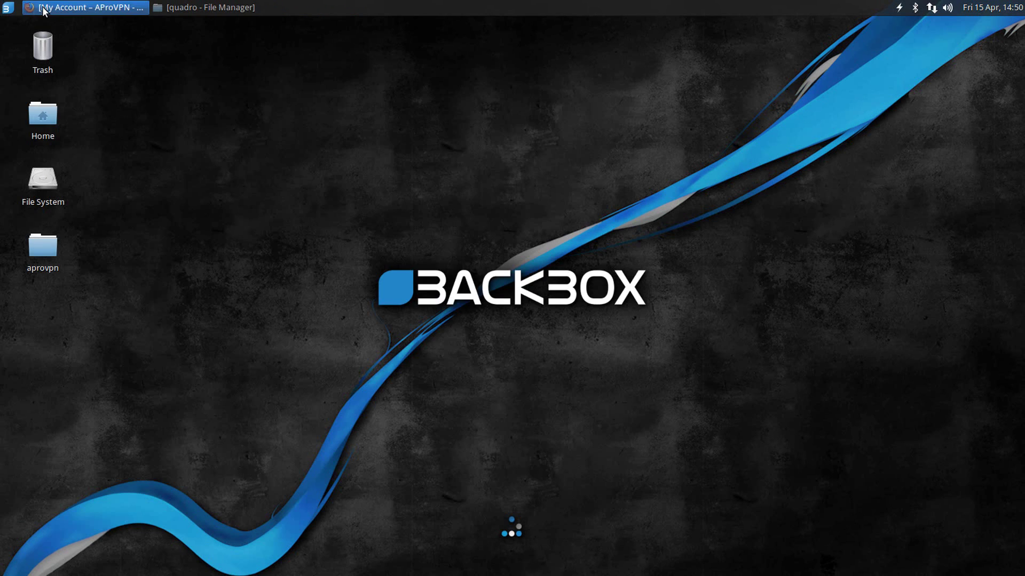
Step: Open the Configure QuadroVPN routes page in a new tab and find the Latvia row
{"action": "left_click", "coordinate": [88, 8]}
{"action": "left_click_drag", "start_coordinate": [223, 356], "coordinate": [426, 363]}
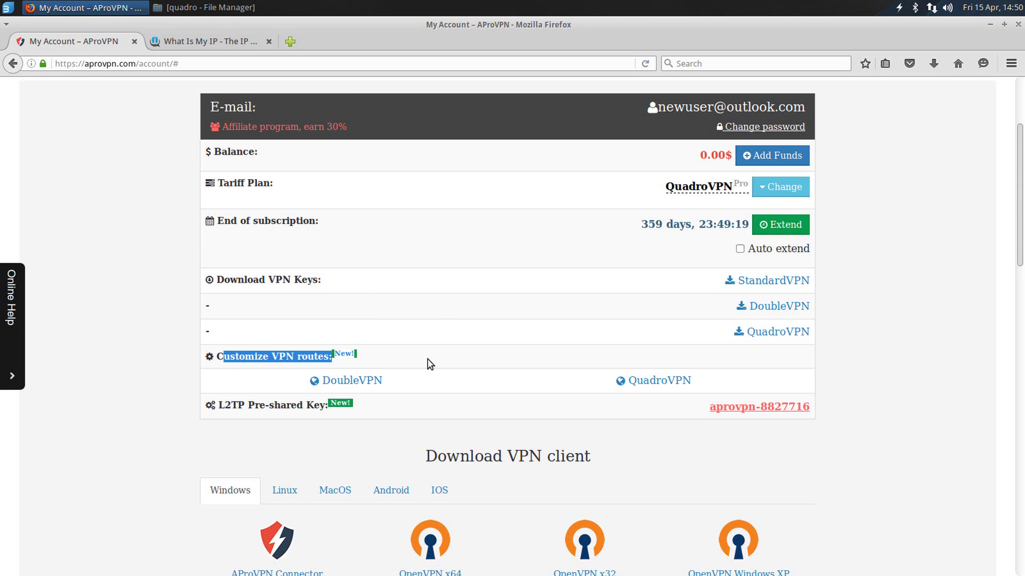
{"action": "middle_click", "coordinate": [654, 384]}
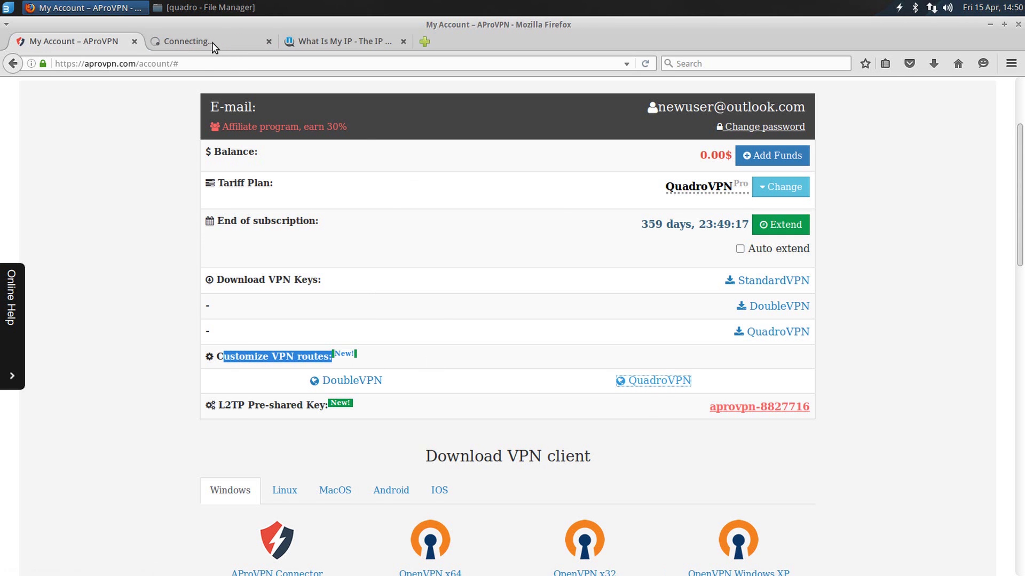
{"action": "left_click", "coordinate": [213, 42]}
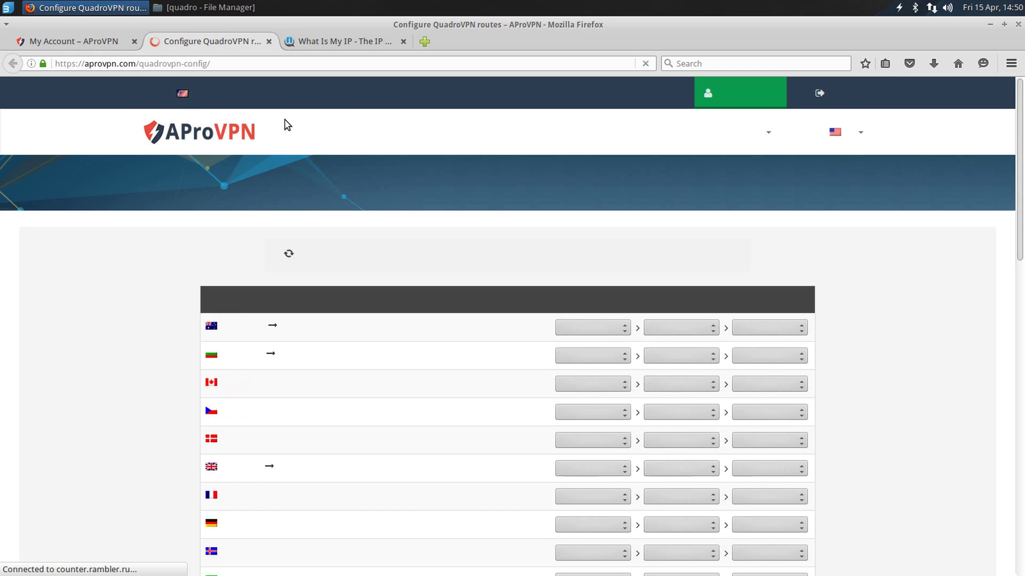
{"action": "scroll", "coordinate": [442, 147], "scroll_direction": "down", "scroll_amount": 5}
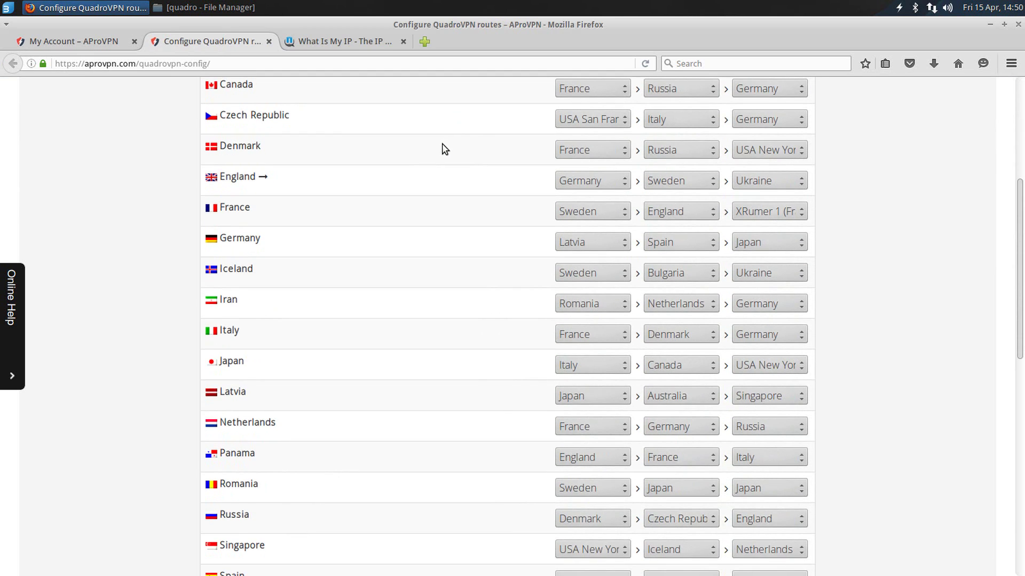
{"action": "scroll", "coordinate": [442, 149], "scroll_direction": "down", "scroll_amount": 2}
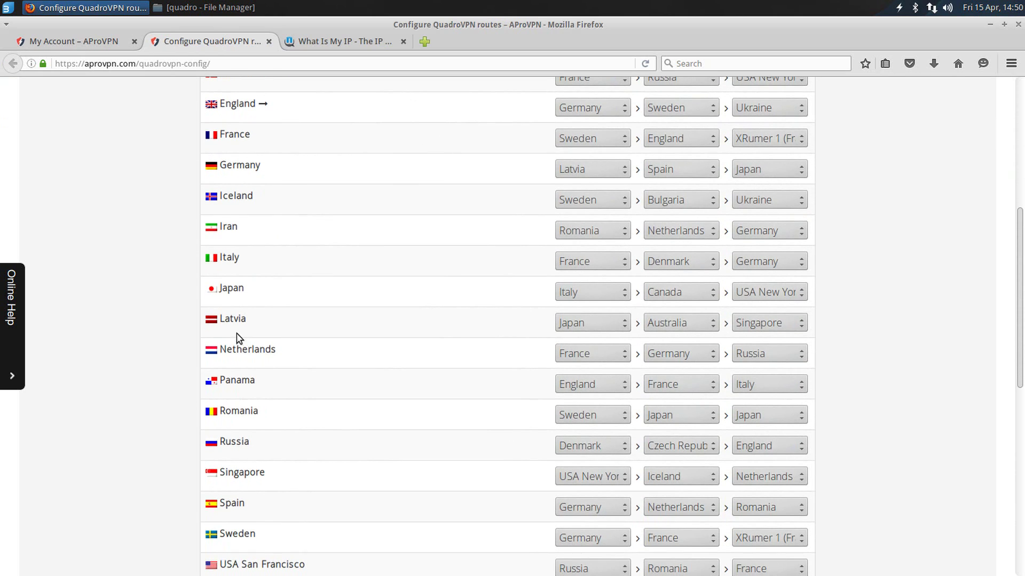
{"action": "double_click", "coordinate": [232, 321]}
Step: Set Latvia's hops to Bulgaria, Italy and Germany and save the routes
{"action": "scroll", "coordinate": [411, 323], "scroll_direction": "down", "scroll_amount": 2}
{"action": "left_click", "coordinate": [577, 250]}
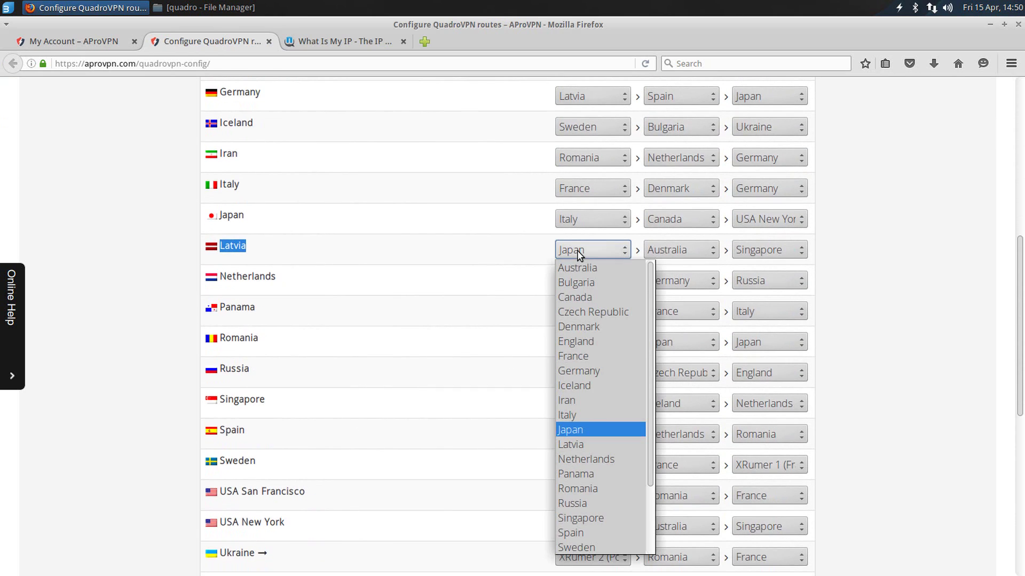
{"action": "left_click", "coordinate": [582, 283]}
{"action": "left_click", "coordinate": [686, 249]}
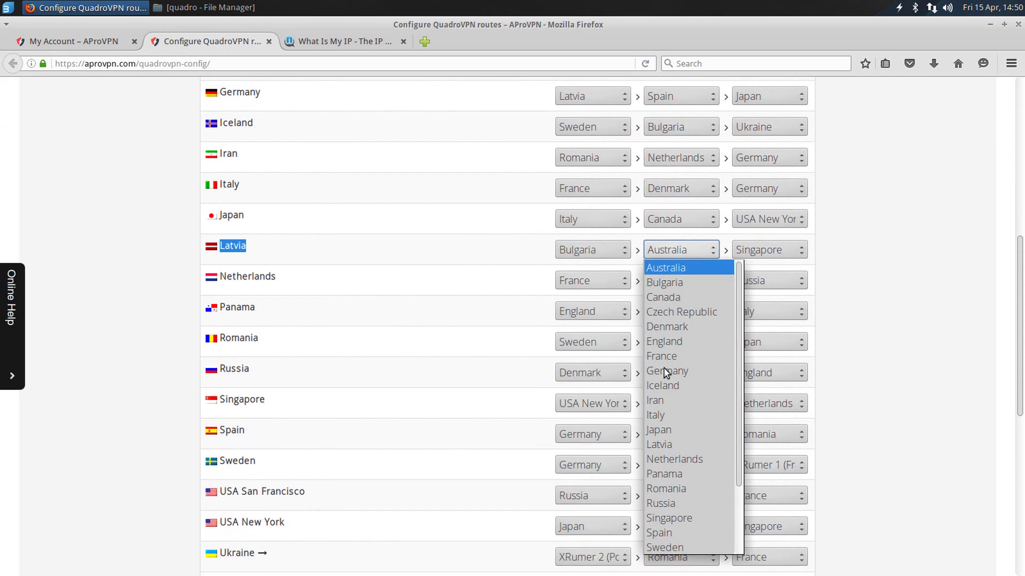
{"action": "left_click", "coordinate": [668, 415]}
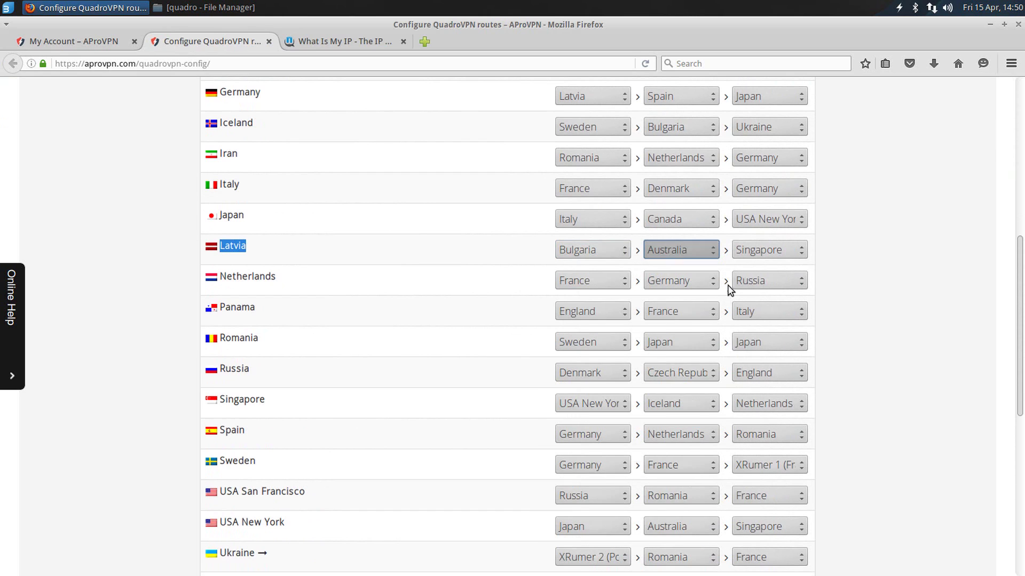
{"action": "left_click", "coordinate": [757, 249]}
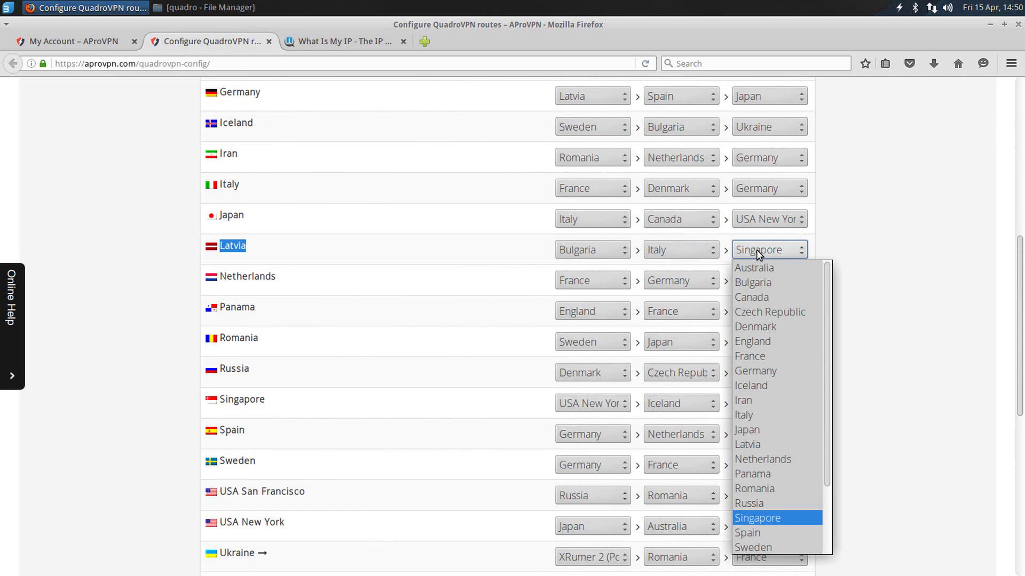
{"action": "left_click", "coordinate": [767, 370]}
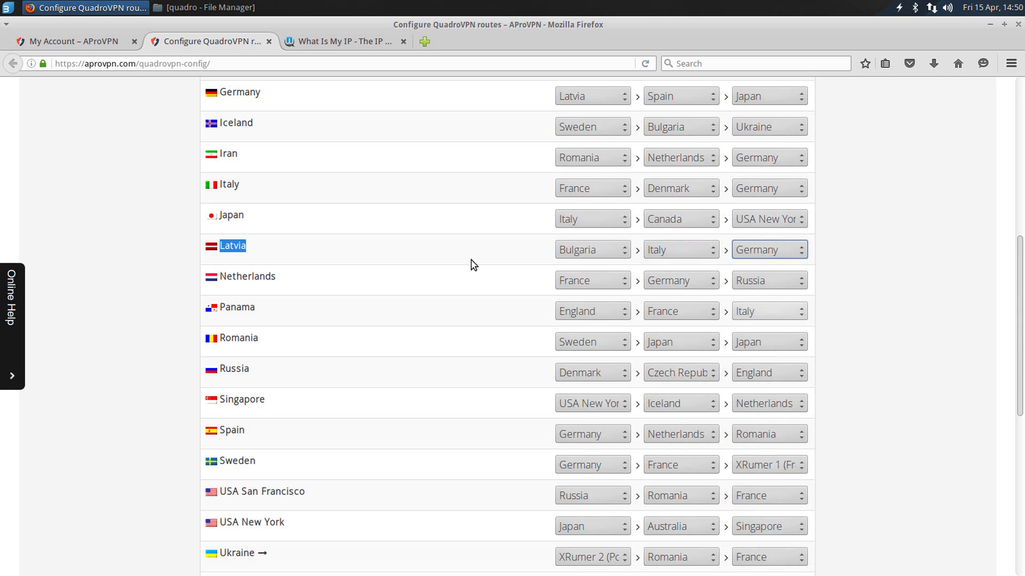
{"action": "scroll", "coordinate": [599, 288], "scroll_direction": "down", "scroll_amount": 7}
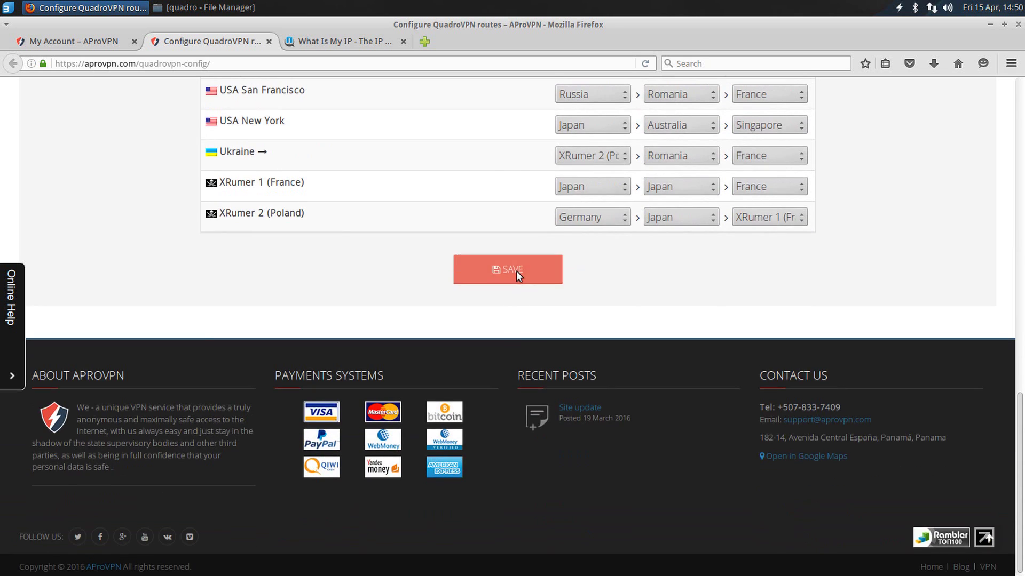
{"action": "left_click", "coordinate": [514, 269]}
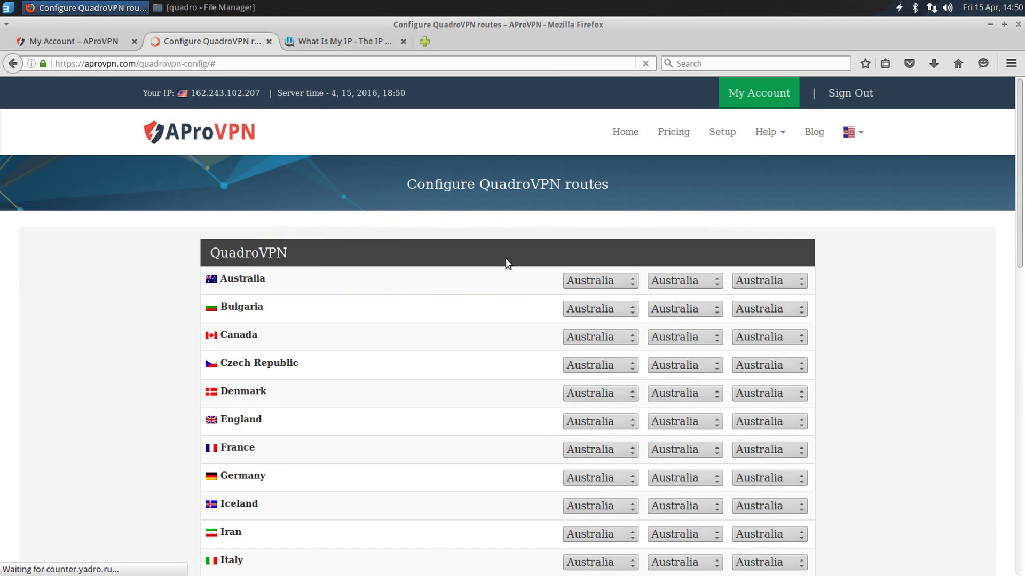
Step: Add a new VPN connection of type Import a saved VPN configuration
{"action": "left_click", "coordinate": [932, 9]}
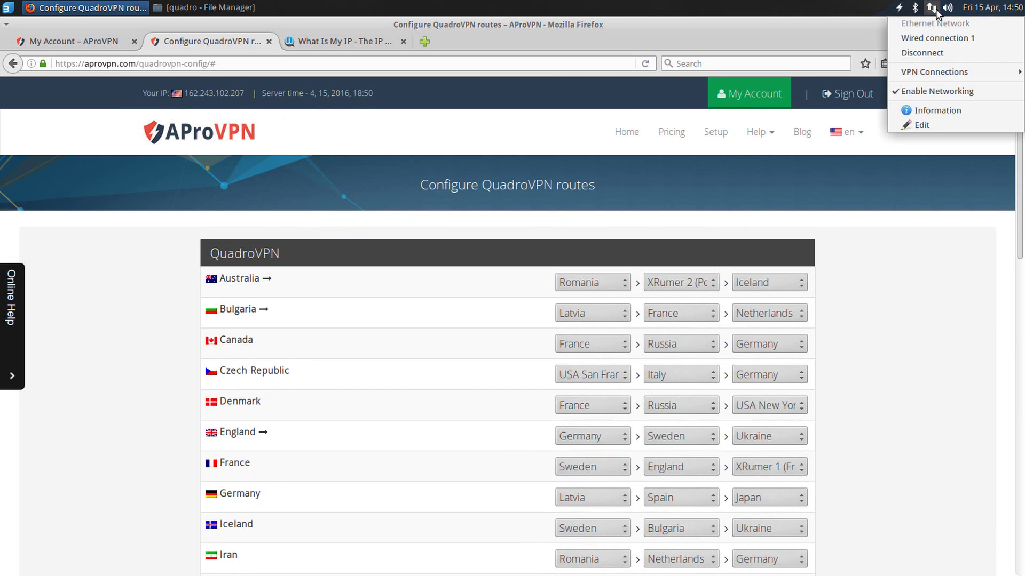
{"action": "mouse_move", "coordinate": [931, 72]}
{"action": "left_click", "coordinate": [846, 119]}
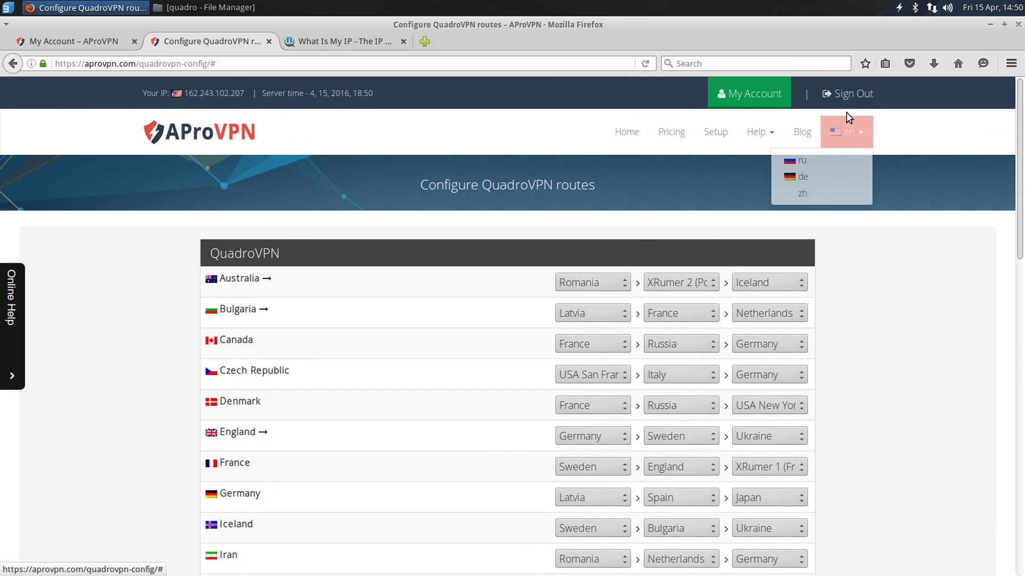
{"action": "left_click", "coordinate": [620, 240]}
{"action": "left_click", "coordinate": [669, 330]}
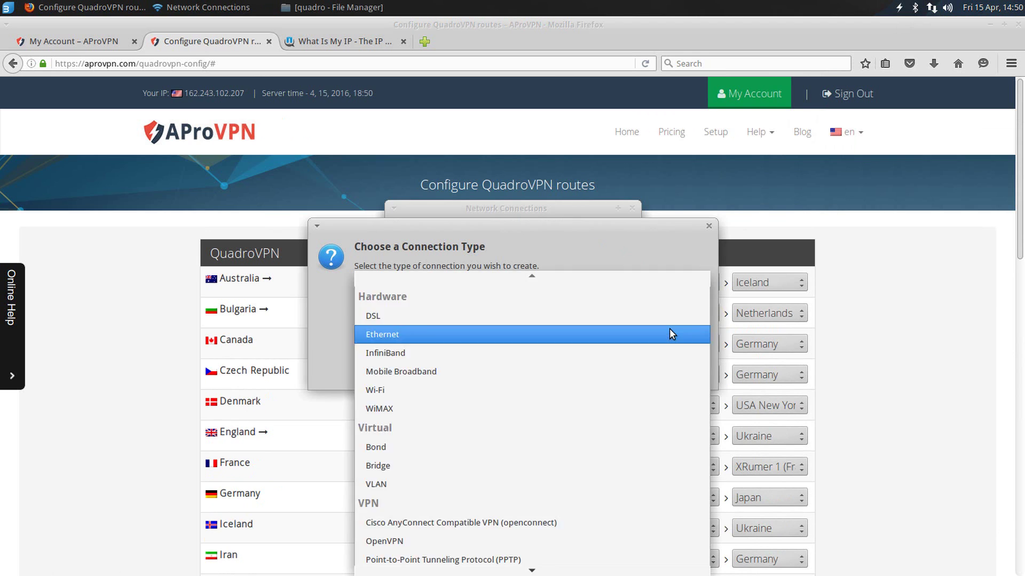
{"action": "left_click", "coordinate": [530, 353]}
{"action": "left_click", "coordinate": [508, 331]}
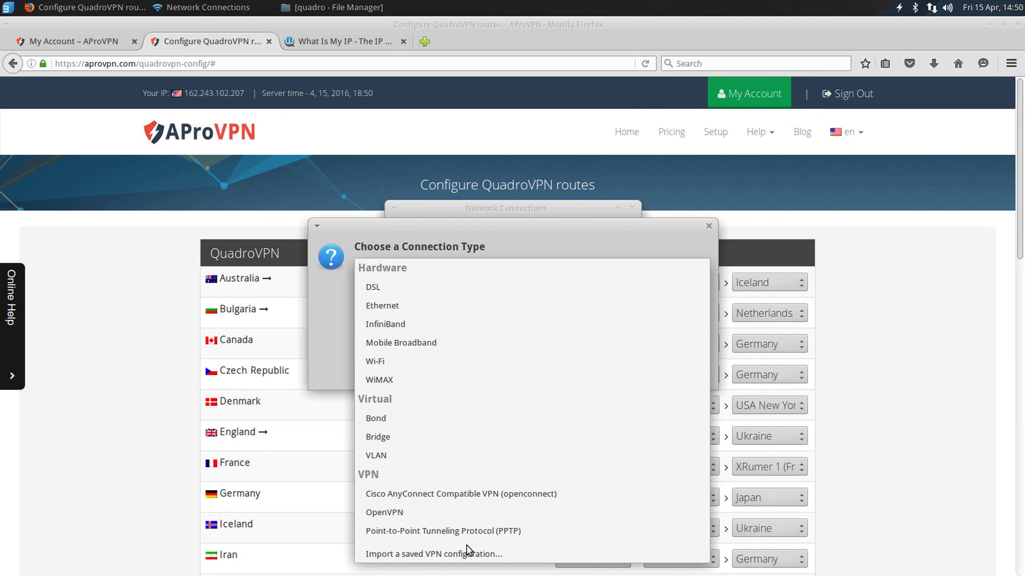
{"action": "left_click", "coordinate": [467, 552]}
{"action": "left_click", "coordinate": [695, 375]}
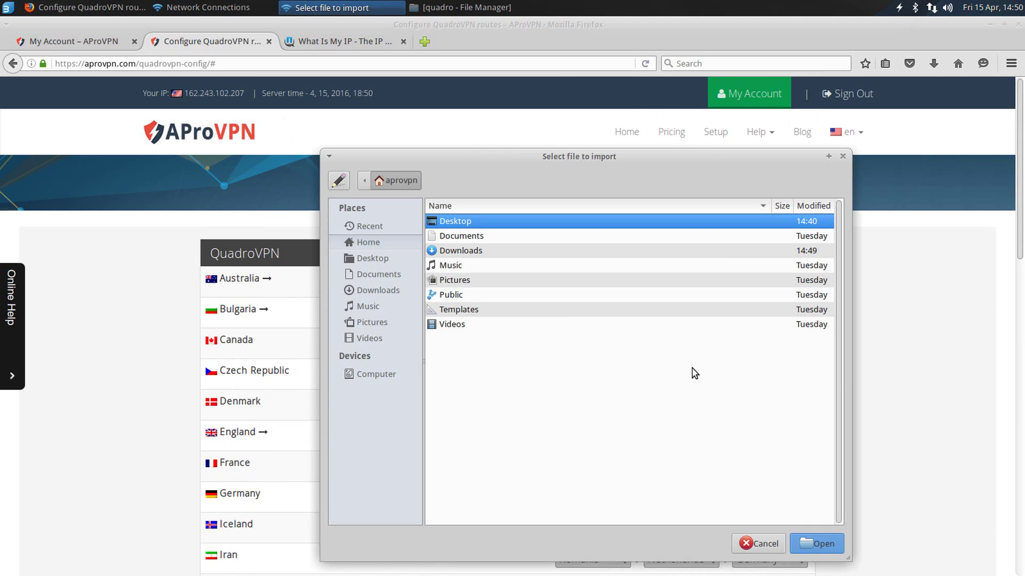
Step: Import Quadro_LV.ovpn from the Desktop/aprovpn/quadro folder
{"action": "double_click", "coordinate": [442, 223]}
{"action": "double_click", "coordinate": [469, 224]}
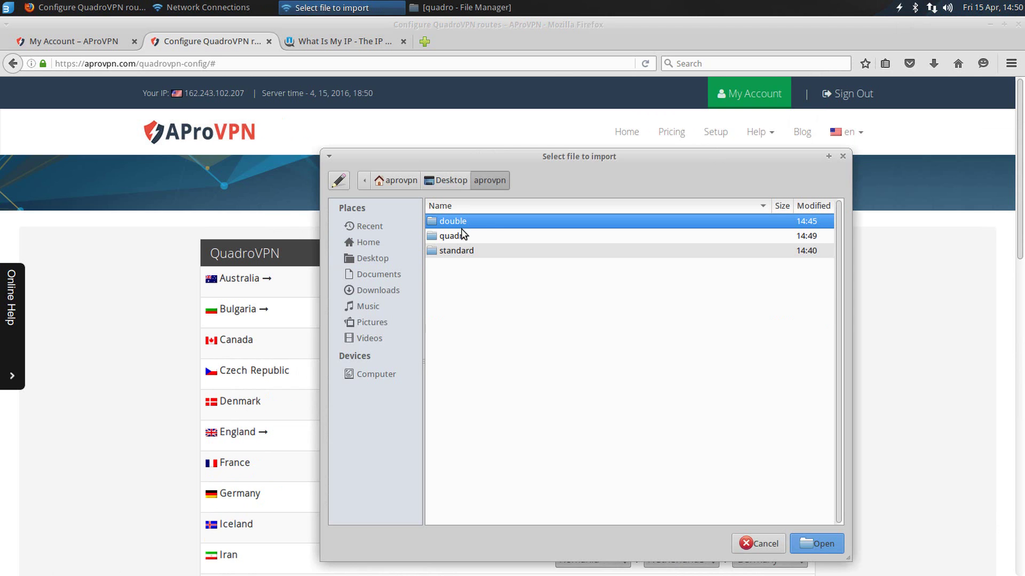
{"action": "double_click", "coordinate": [463, 238]}
{"action": "scroll", "coordinate": [499, 302], "scroll_direction": "down", "scroll_amount": 3}
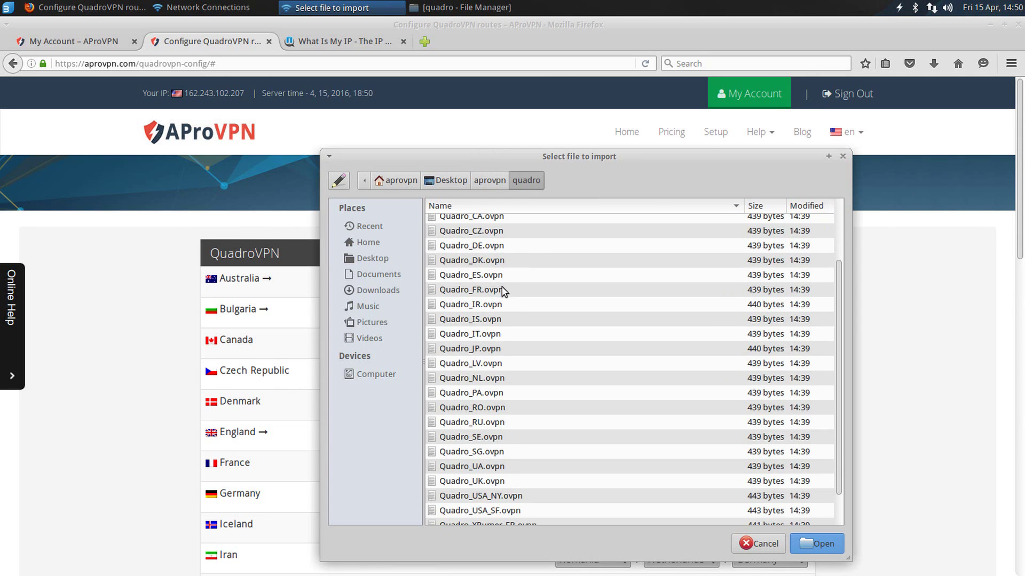
{"action": "left_click", "coordinate": [491, 364]}
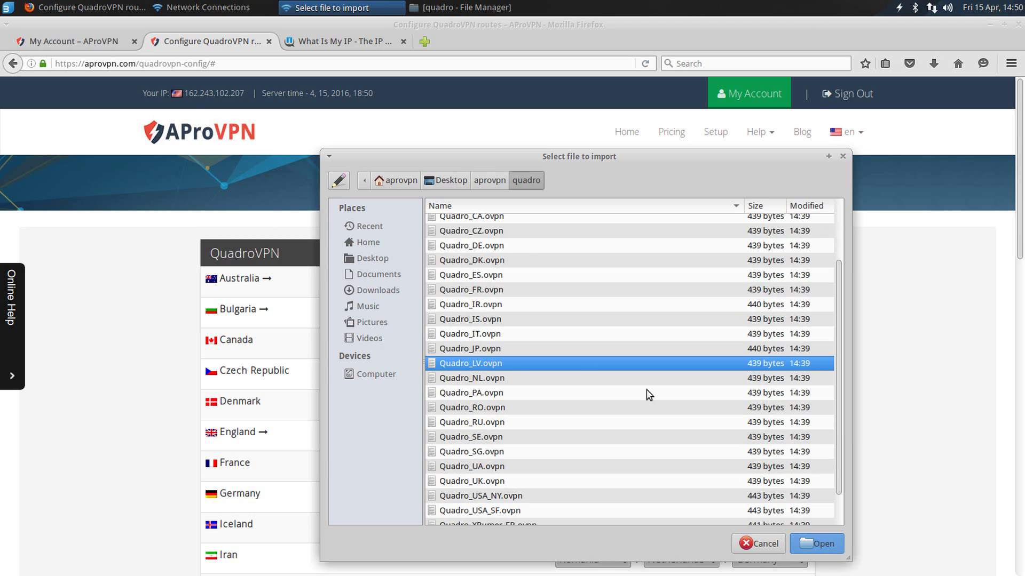
{"action": "left_click", "coordinate": [808, 535]}
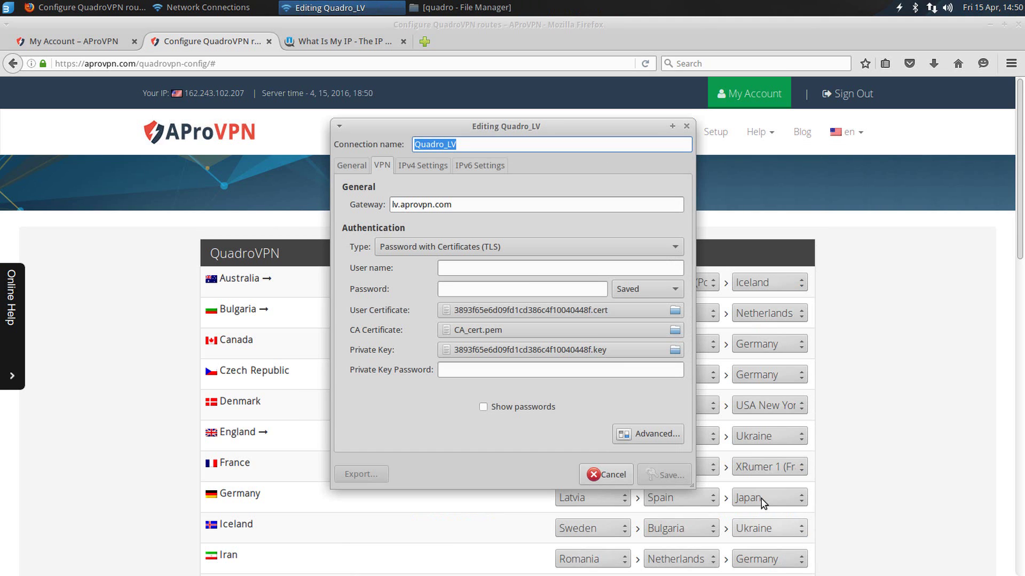
Step: Enter the account user name and password, save Quadro_LV, and close the connections window
{"action": "left_click", "coordinate": [523, 273]}
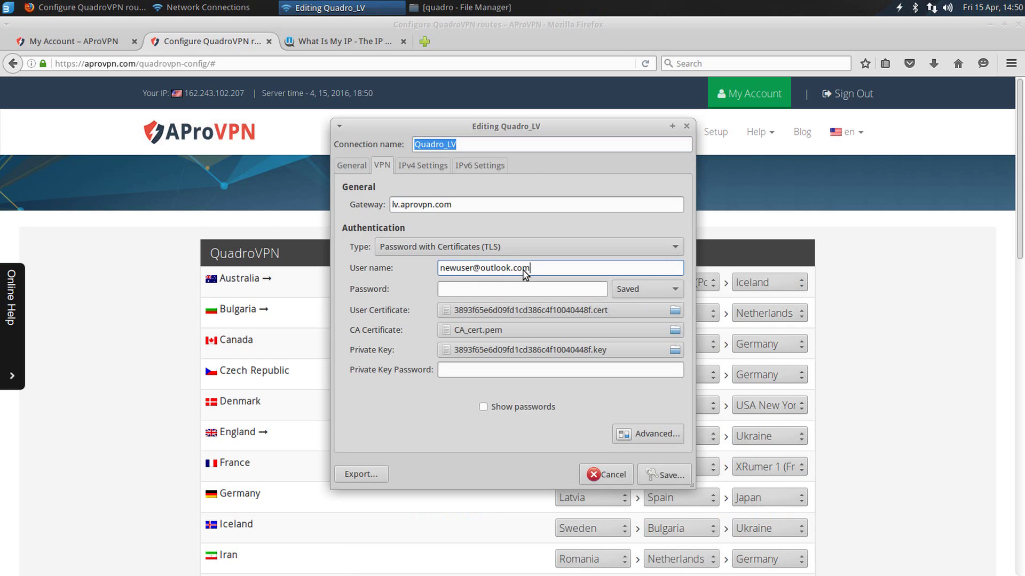
{"action": "key", "text": "Tab"}
{"action": "type", "text": "p"}
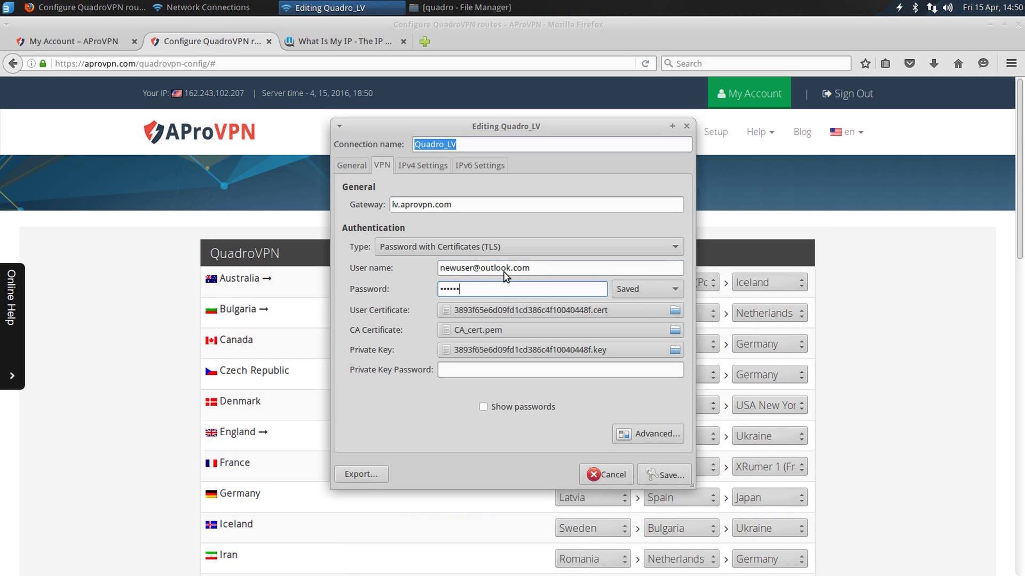
{"action": "left_click", "coordinate": [661, 474]}
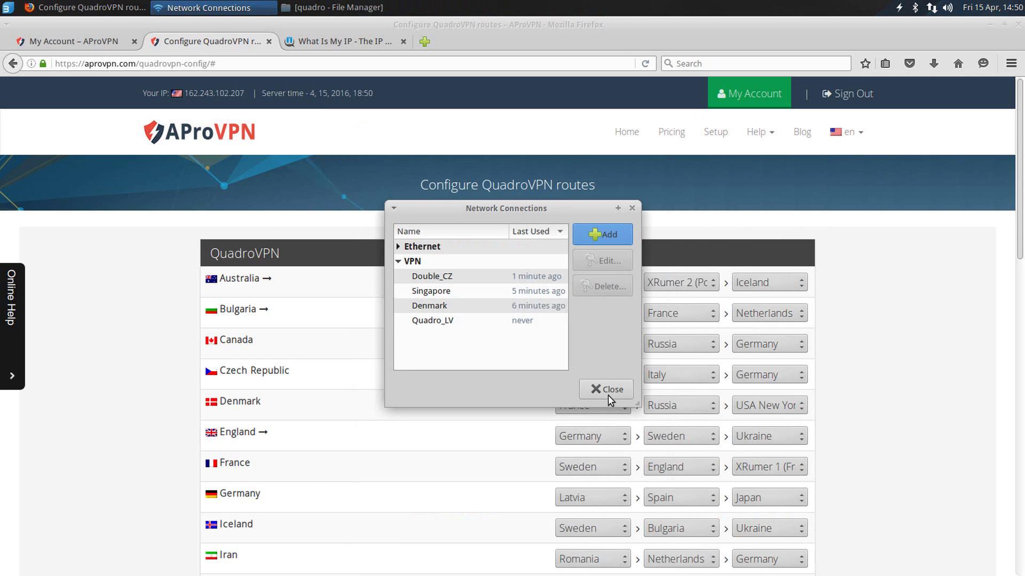
{"action": "left_click", "coordinate": [606, 389]}
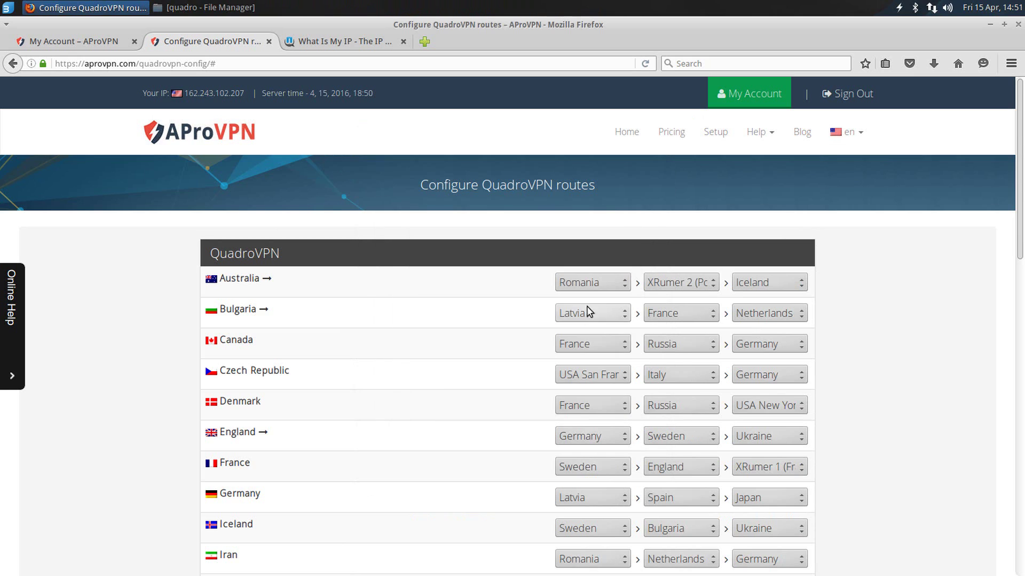
Step: Connect the Quadro_LV VPN from the tray's VPN Connections menu
{"action": "left_click", "coordinate": [931, 9]}
{"action": "mouse_move", "coordinate": [915, 72]}
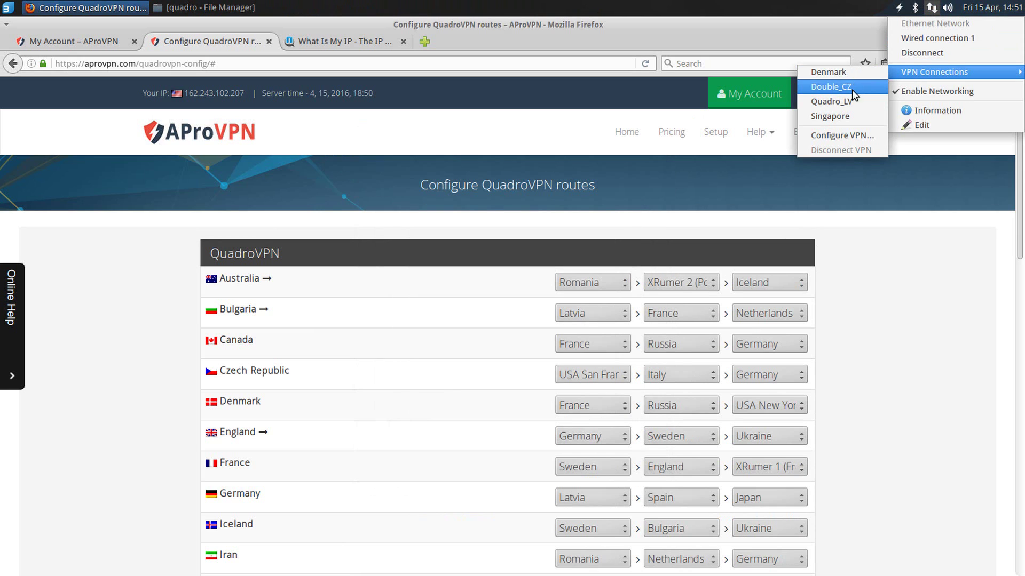
{"action": "left_click", "coordinate": [831, 101]}
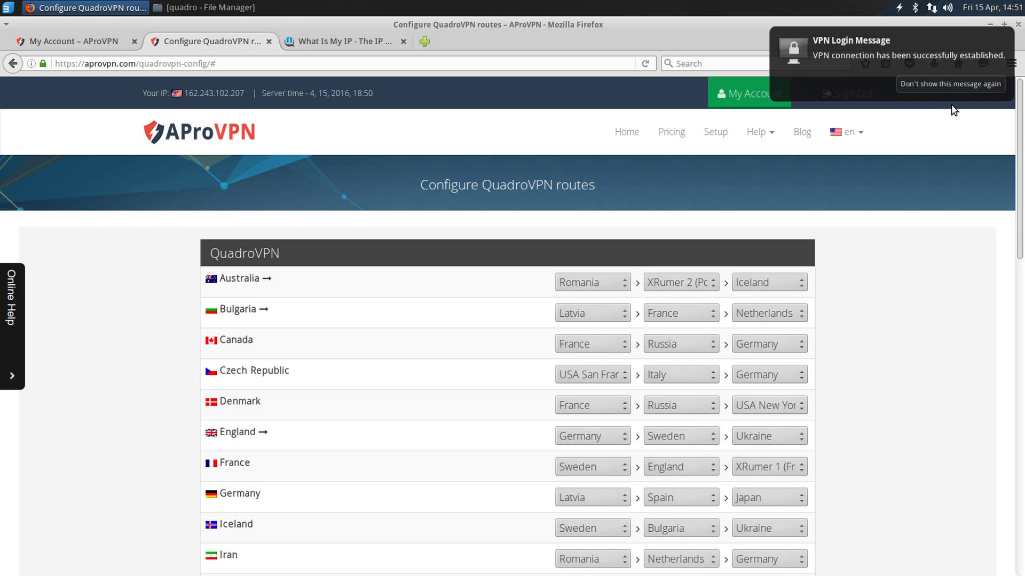
Step: Reload the AProVPN page showing new IP 185.44.105.84, then reload What Is My IP
{"action": "left_click", "coordinate": [645, 63]}
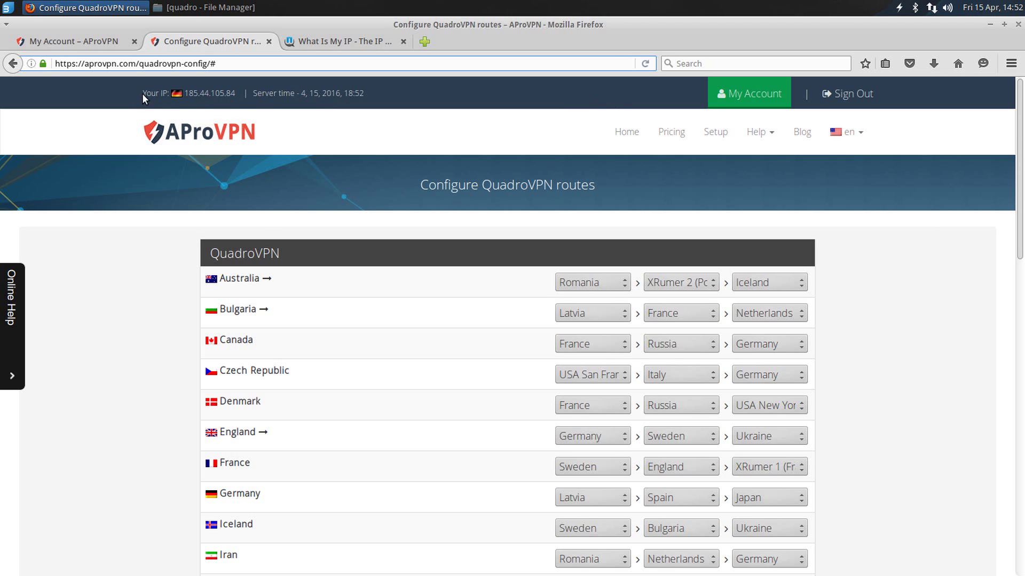
{"action": "left_click", "coordinate": [333, 41]}
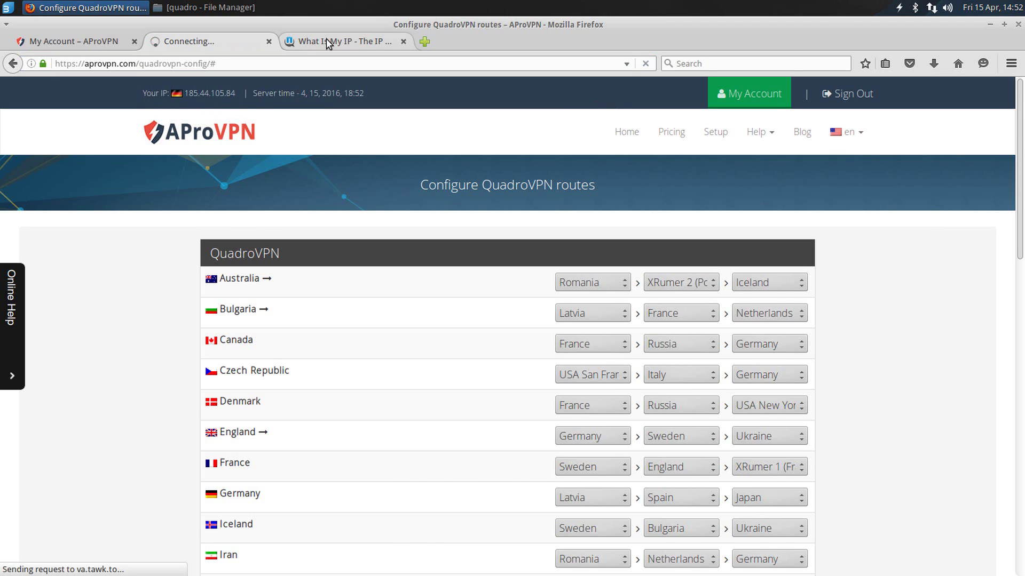
{"action": "left_click", "coordinate": [646, 64]}
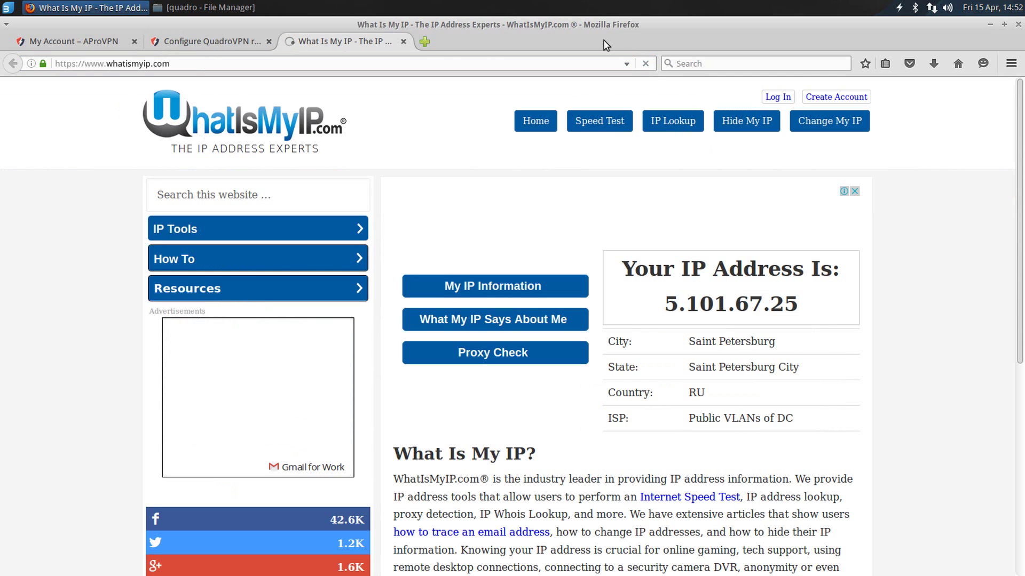